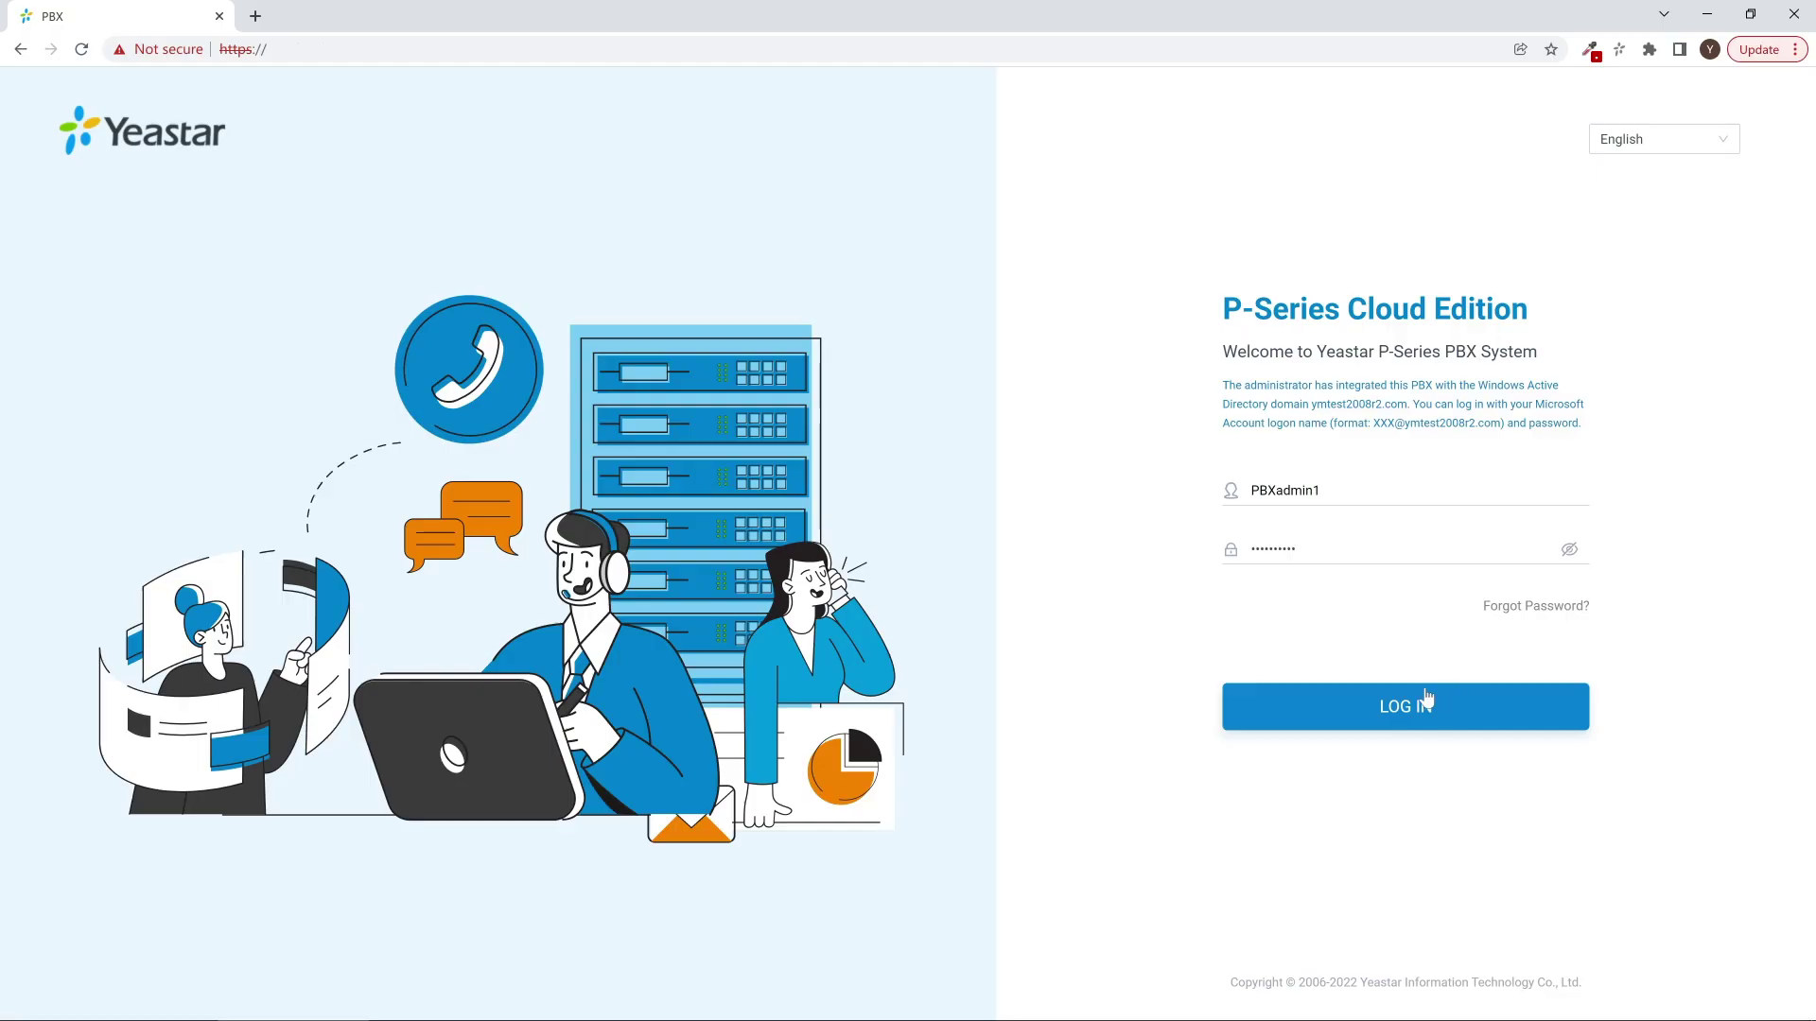
- Sign in, create Account Trunk TA-FXO, save it and apply the PBX configuration
{"action": "left_click", "coordinate": [1419, 701]}
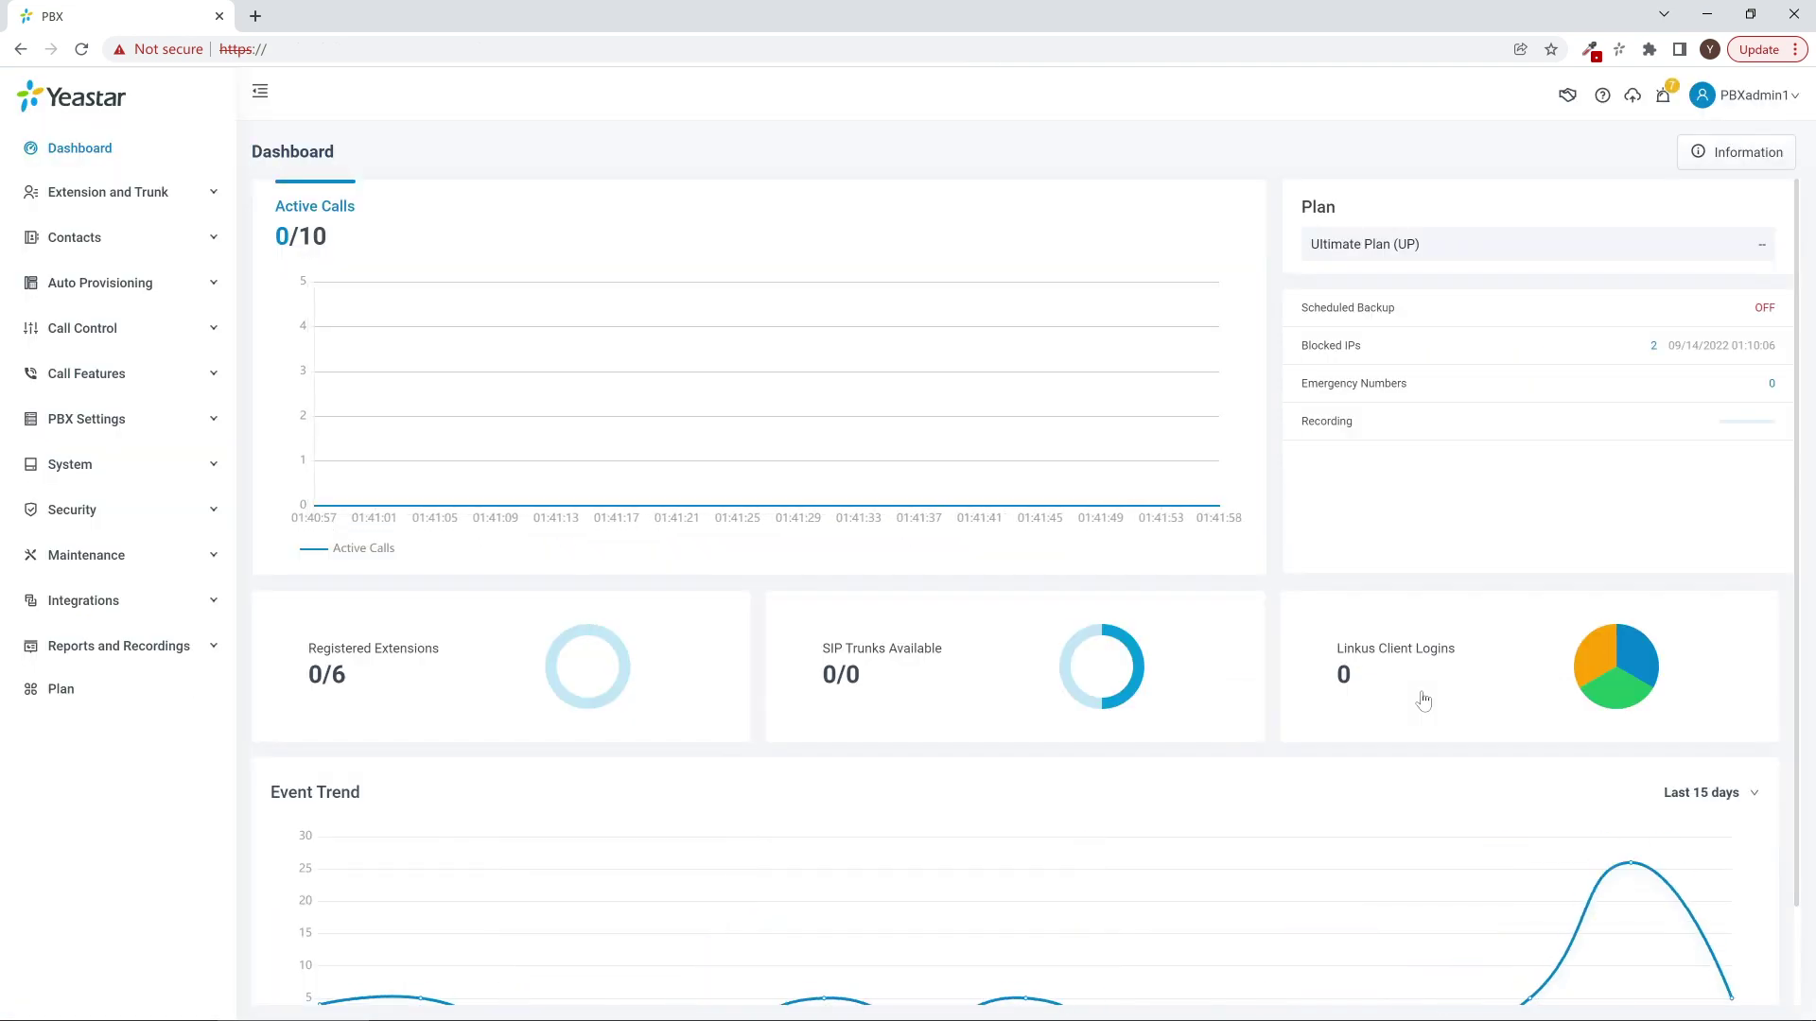
{"action": "left_click", "coordinate": [181, 193]}
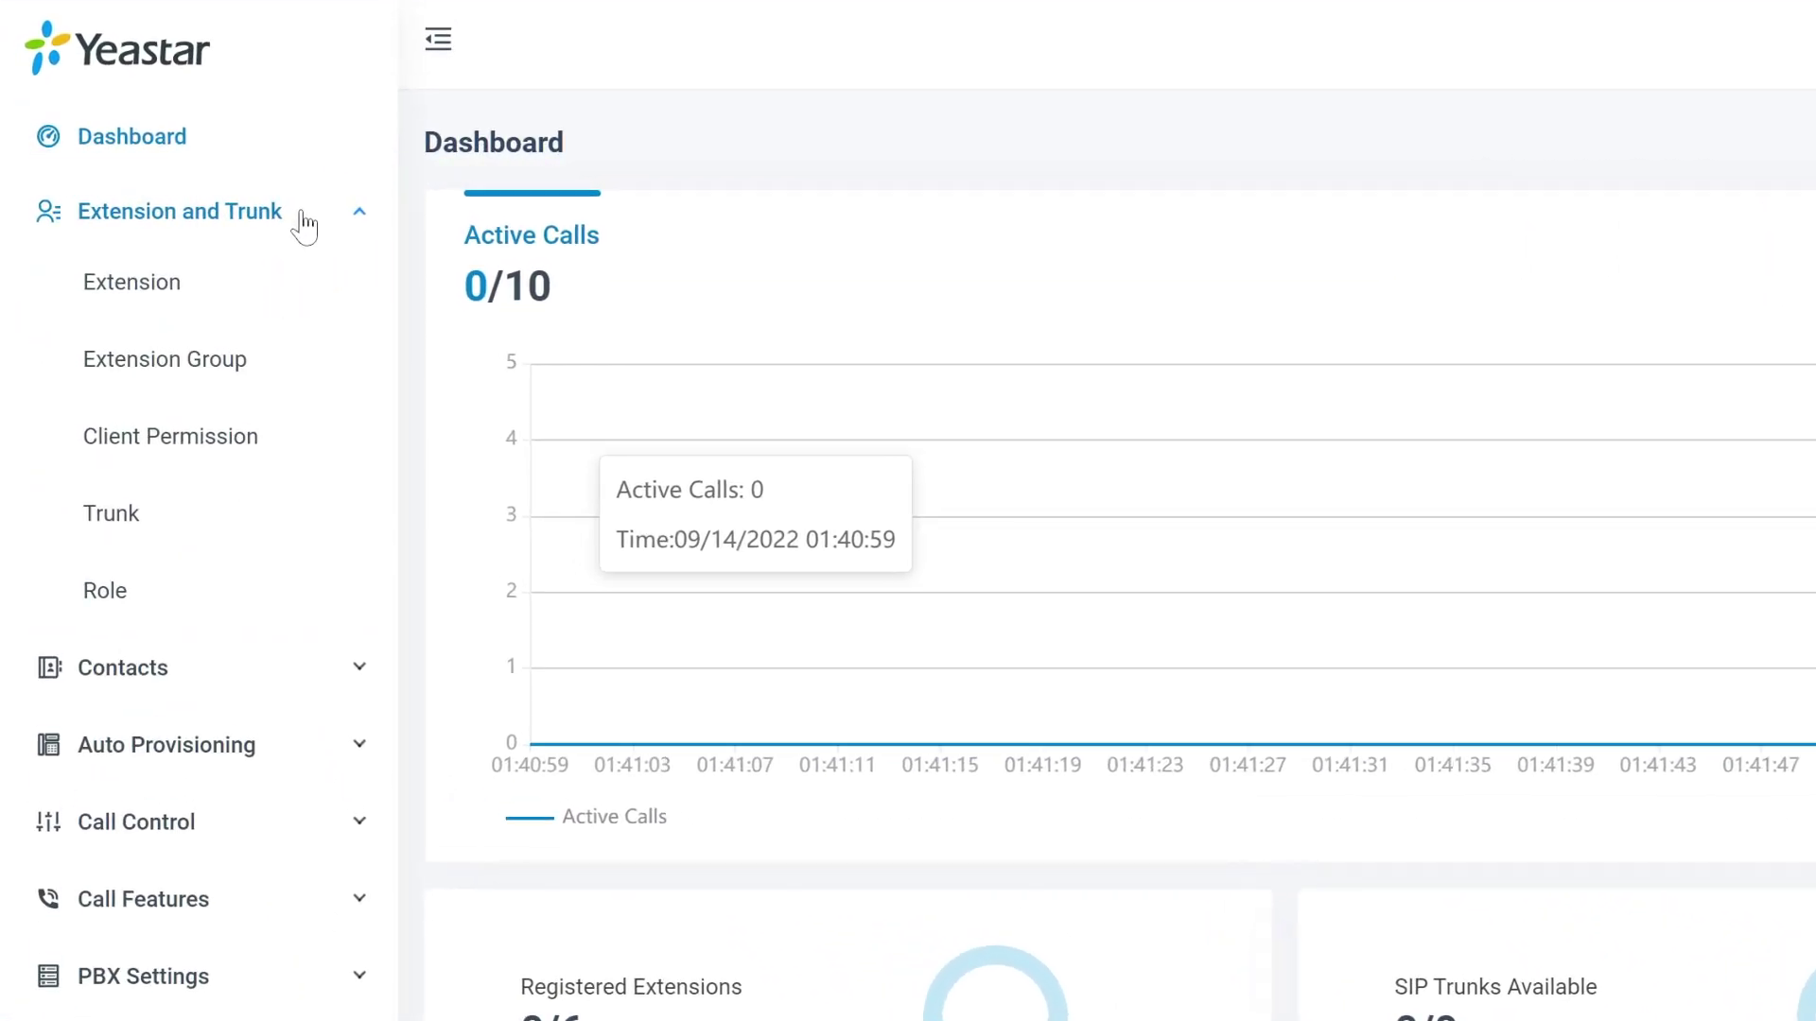
{"action": "left_click", "coordinate": [231, 519]}
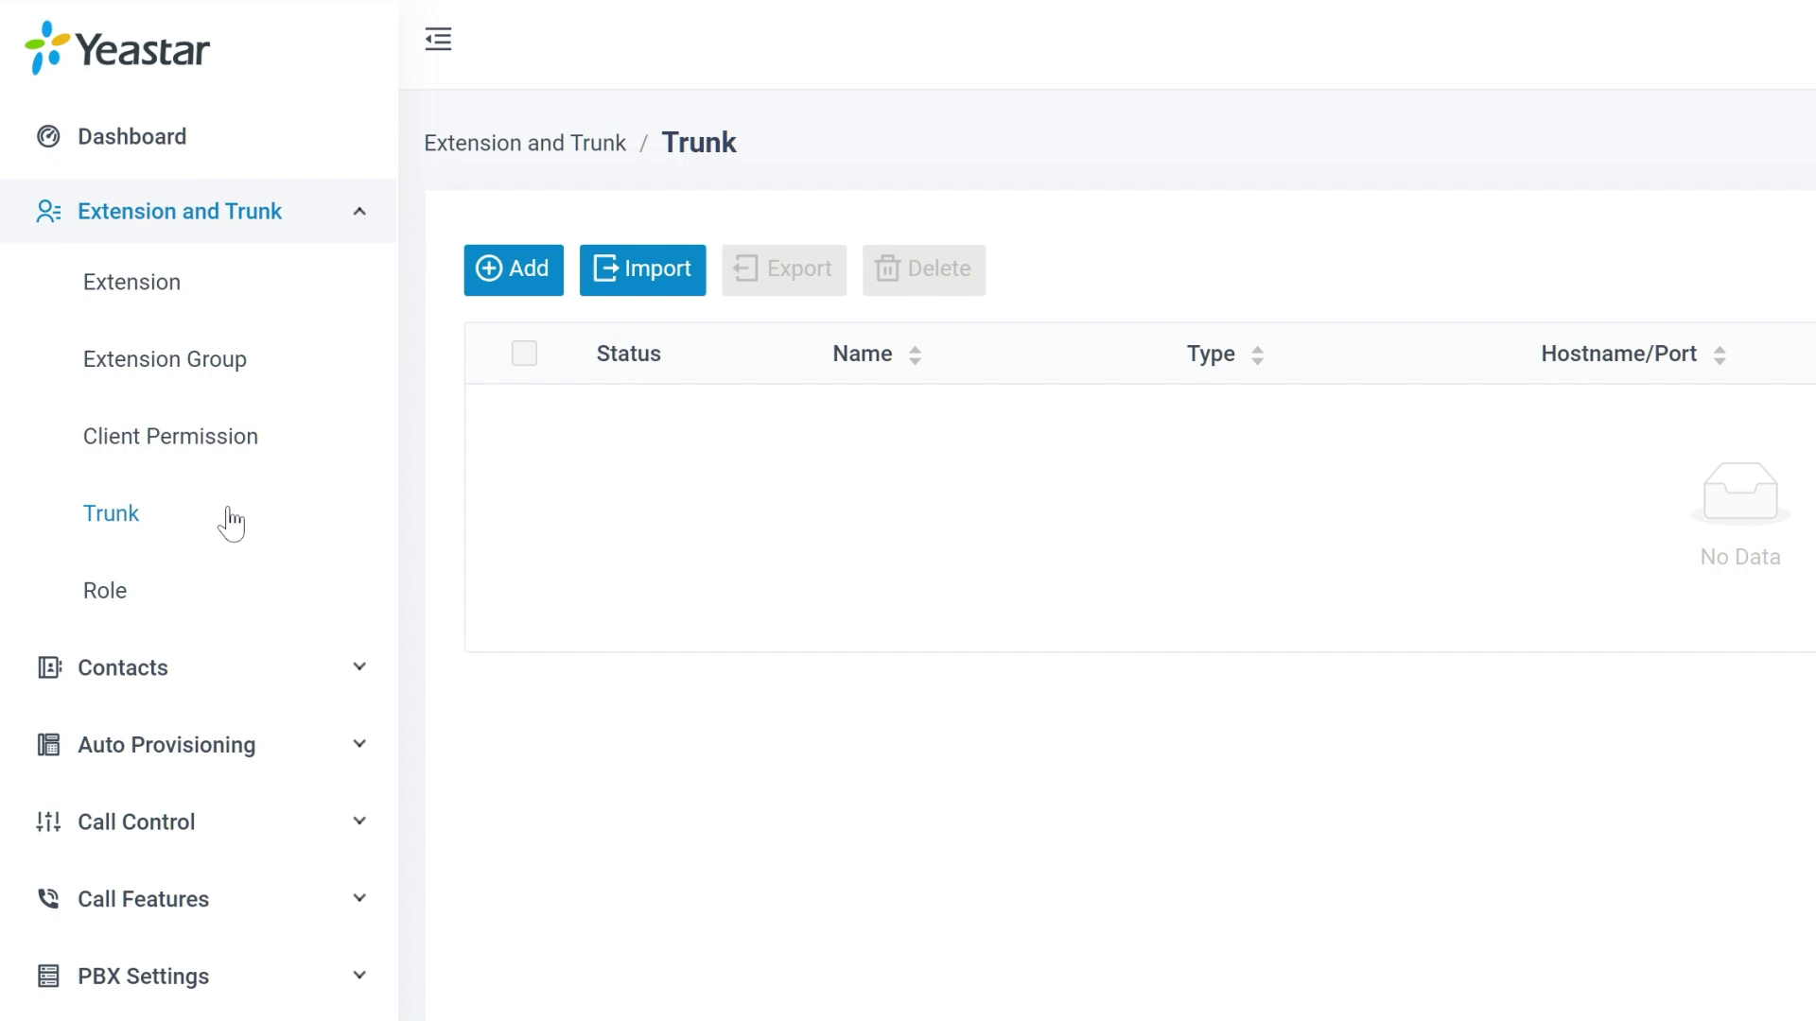
{"action": "left_click", "coordinate": [501, 284]}
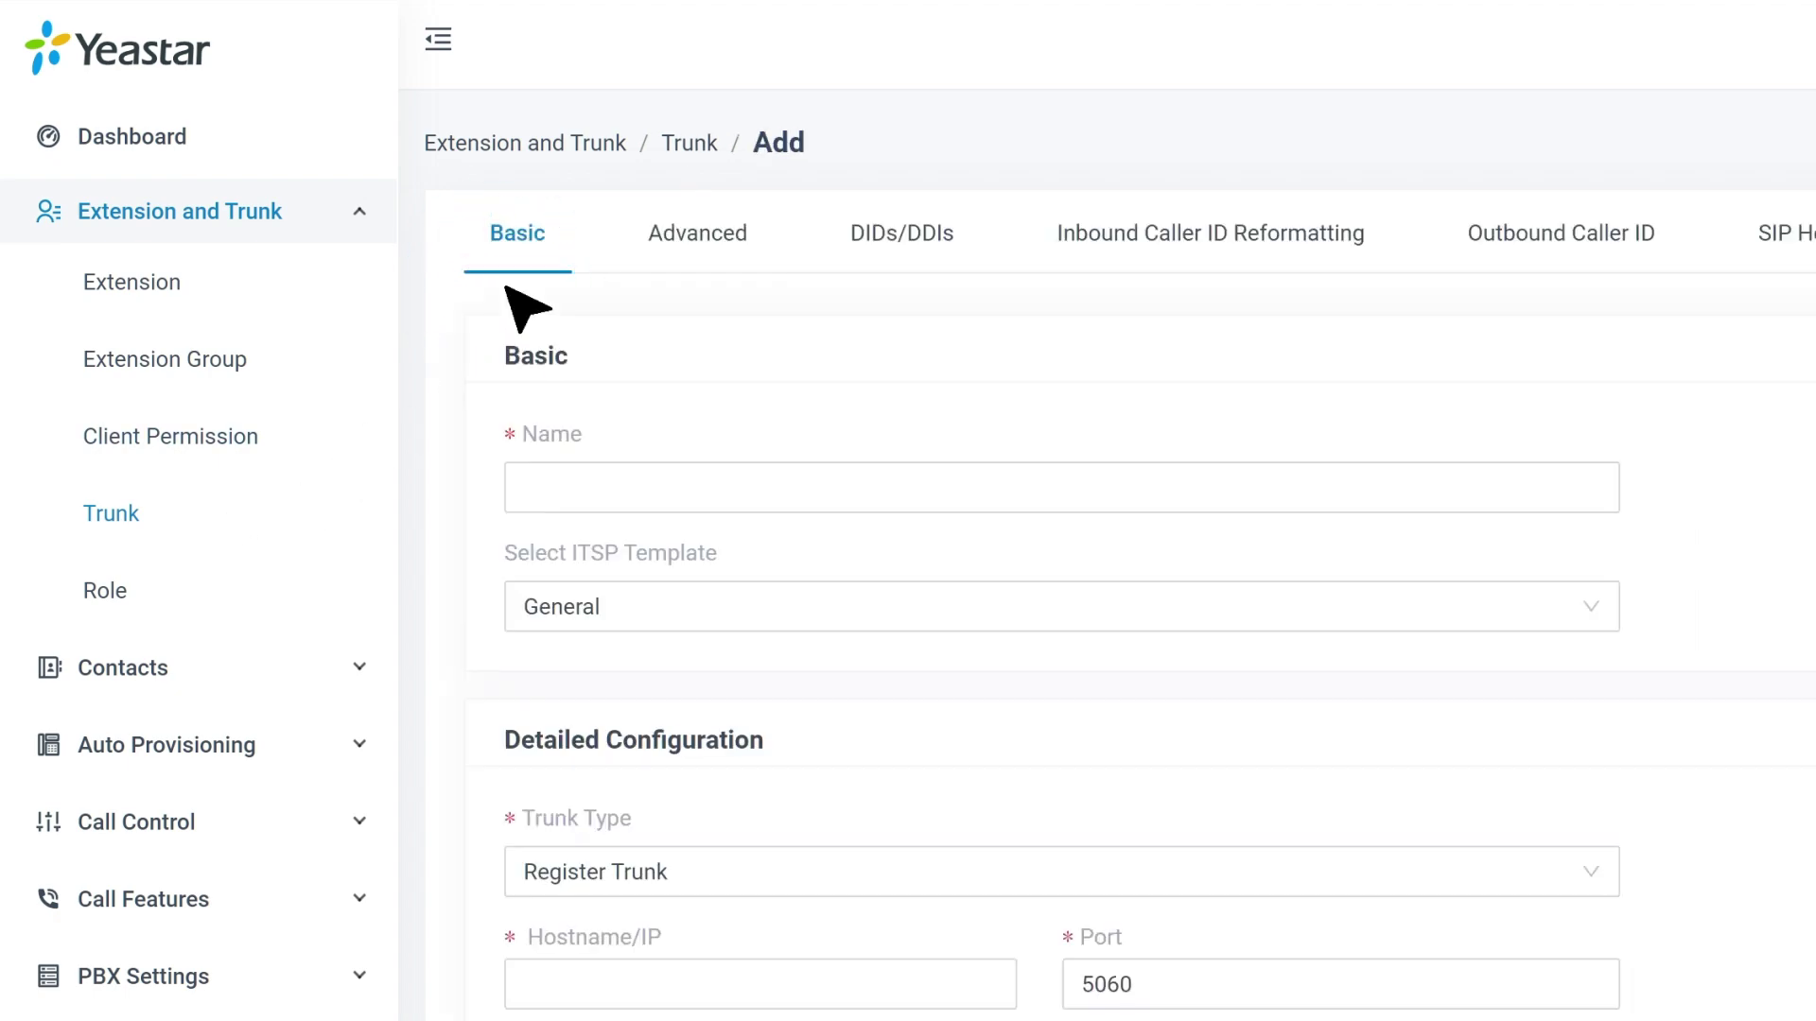
{"action": "left_click", "coordinate": [1097, 479]}
{"action": "type", "text": "TA-FXO"}
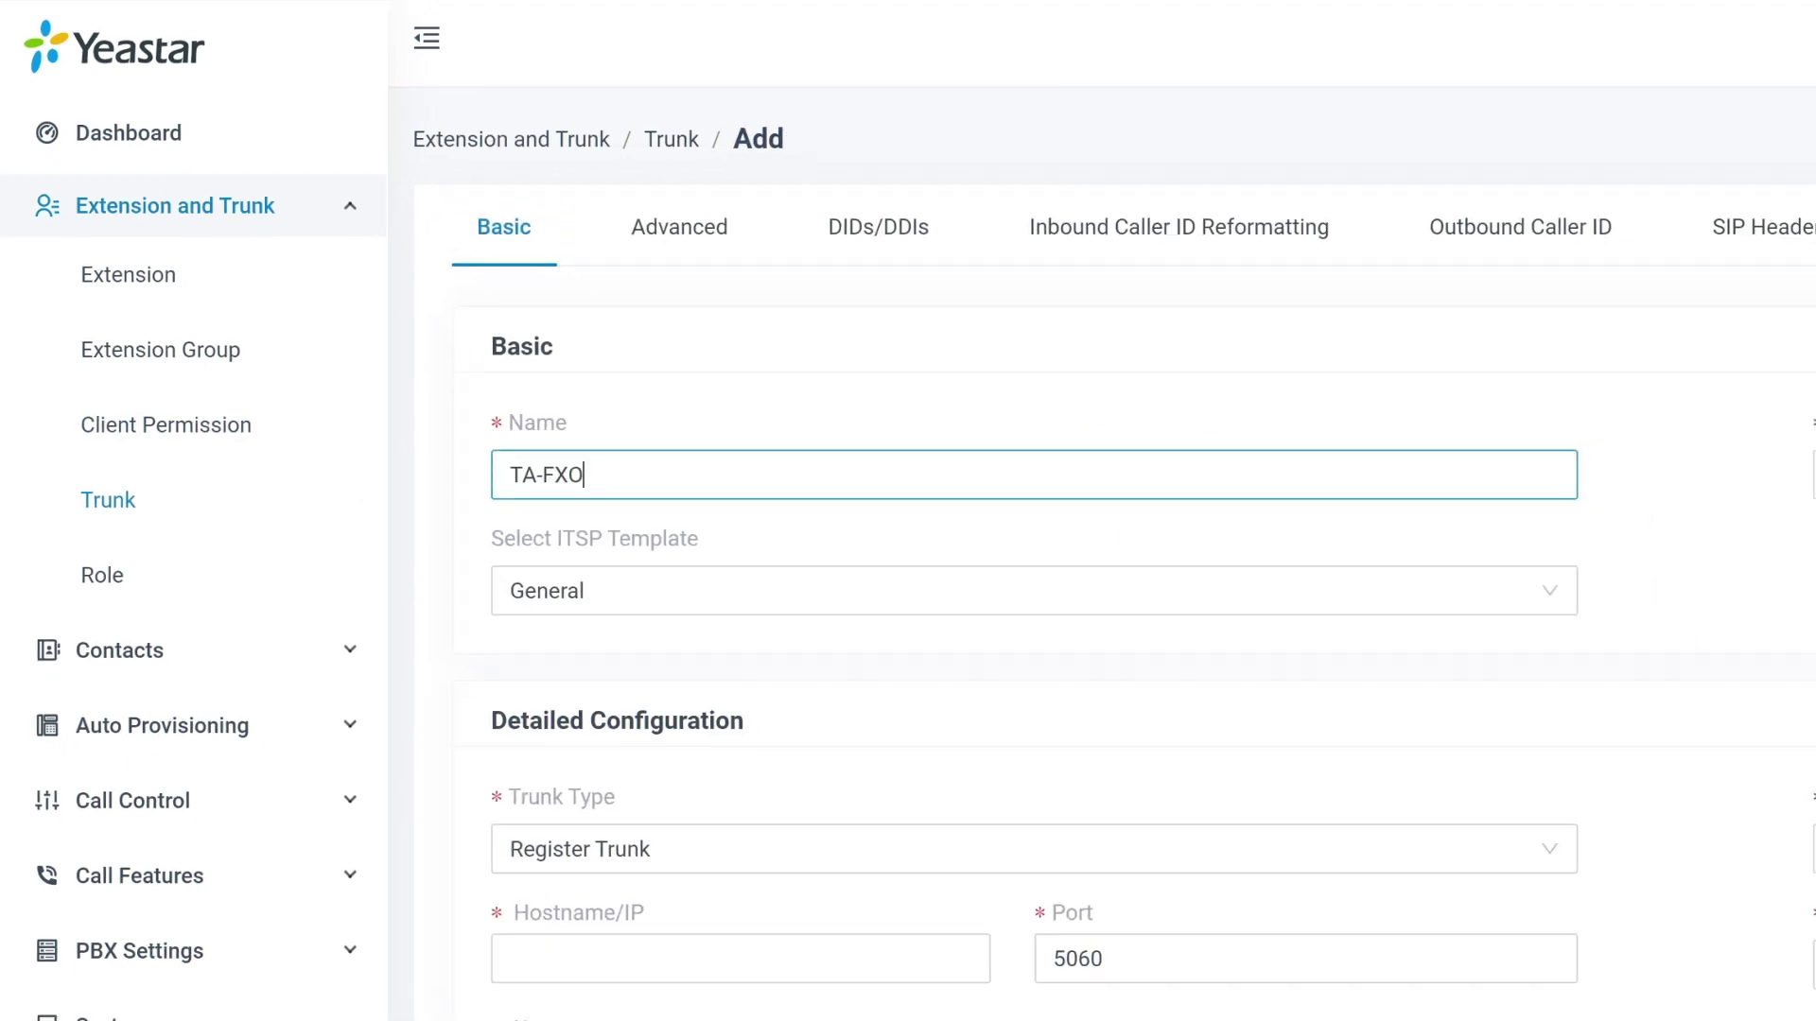
{"action": "left_click", "coordinate": [1310, 875]}
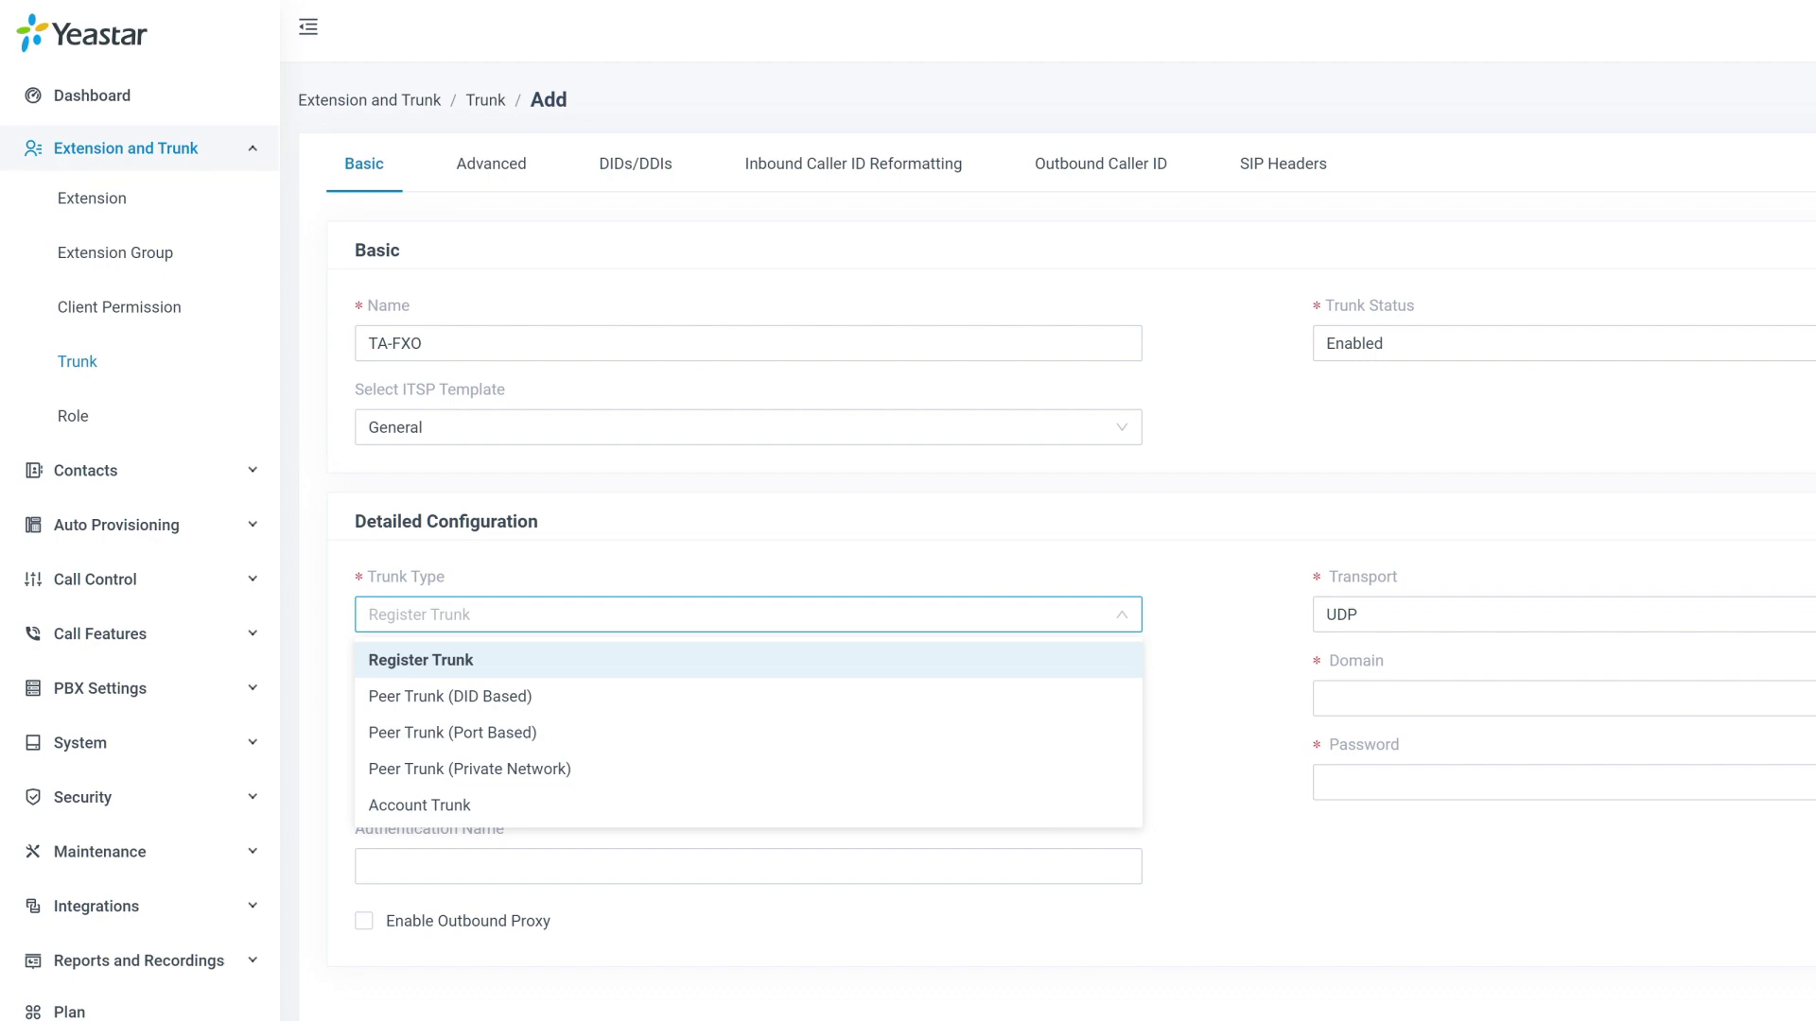
{"action": "left_click", "coordinate": [897, 802]}
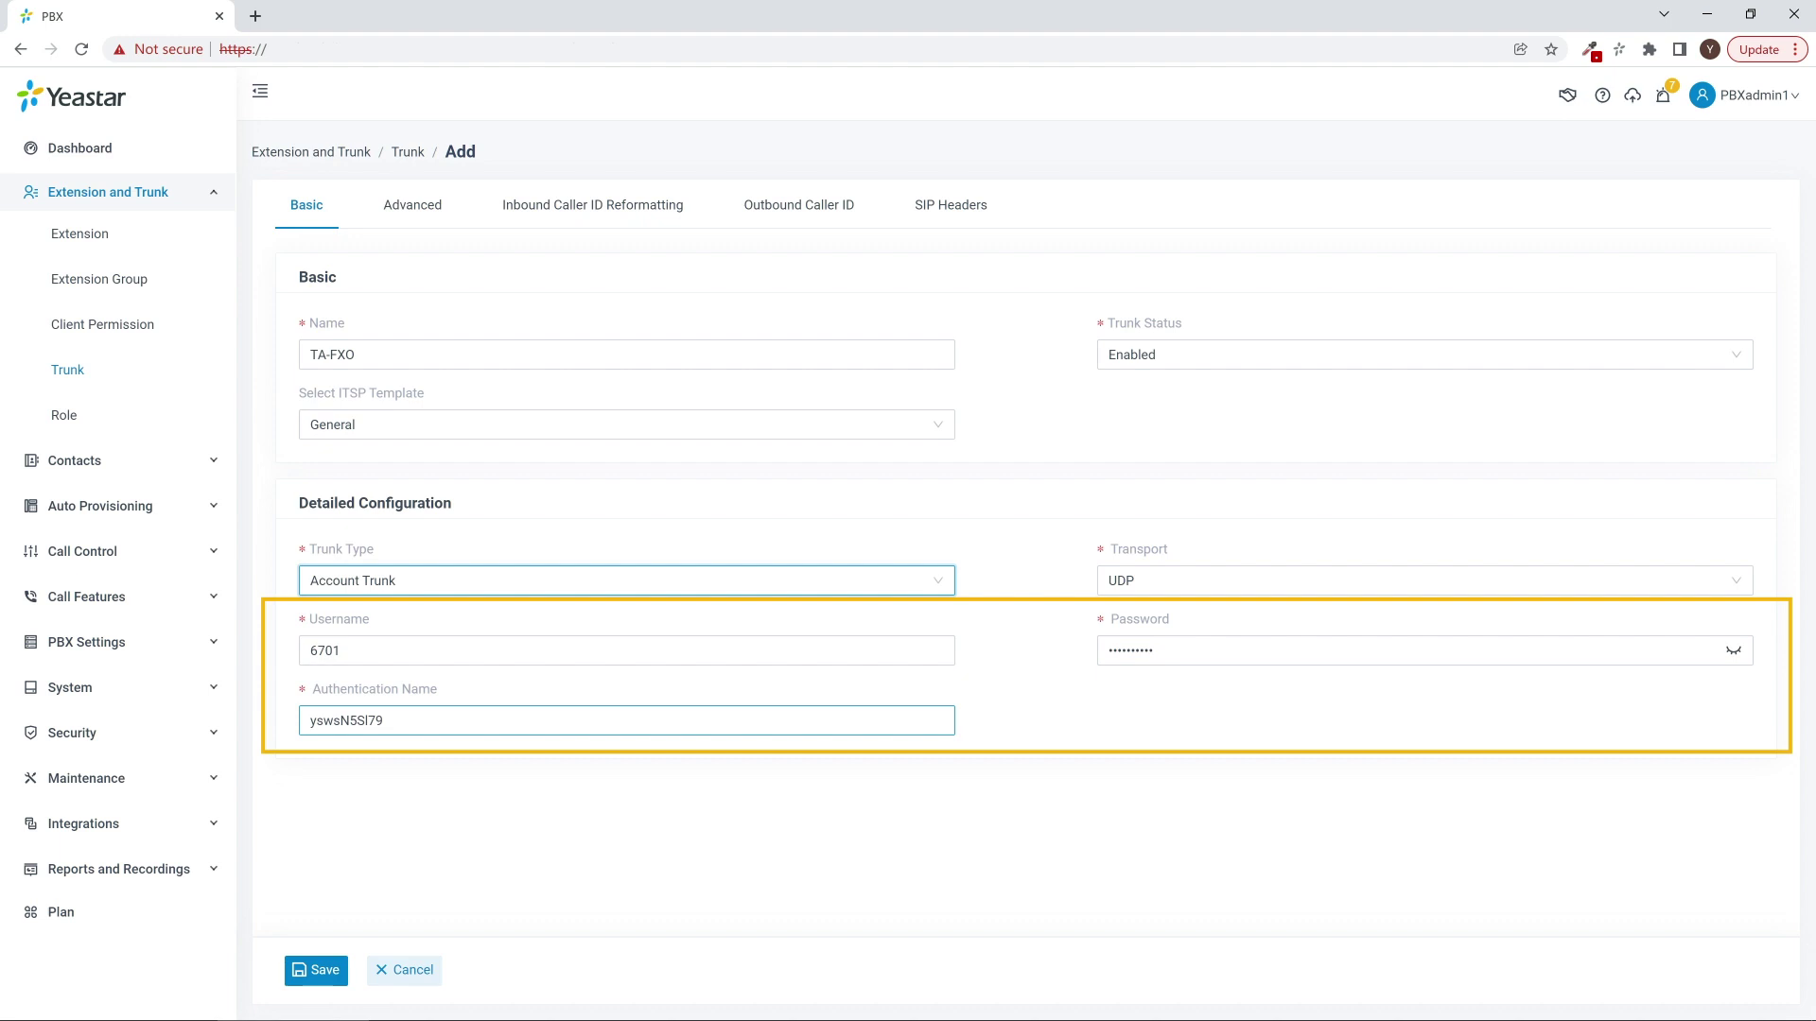
{"action": "left_click", "coordinate": [315, 972]}
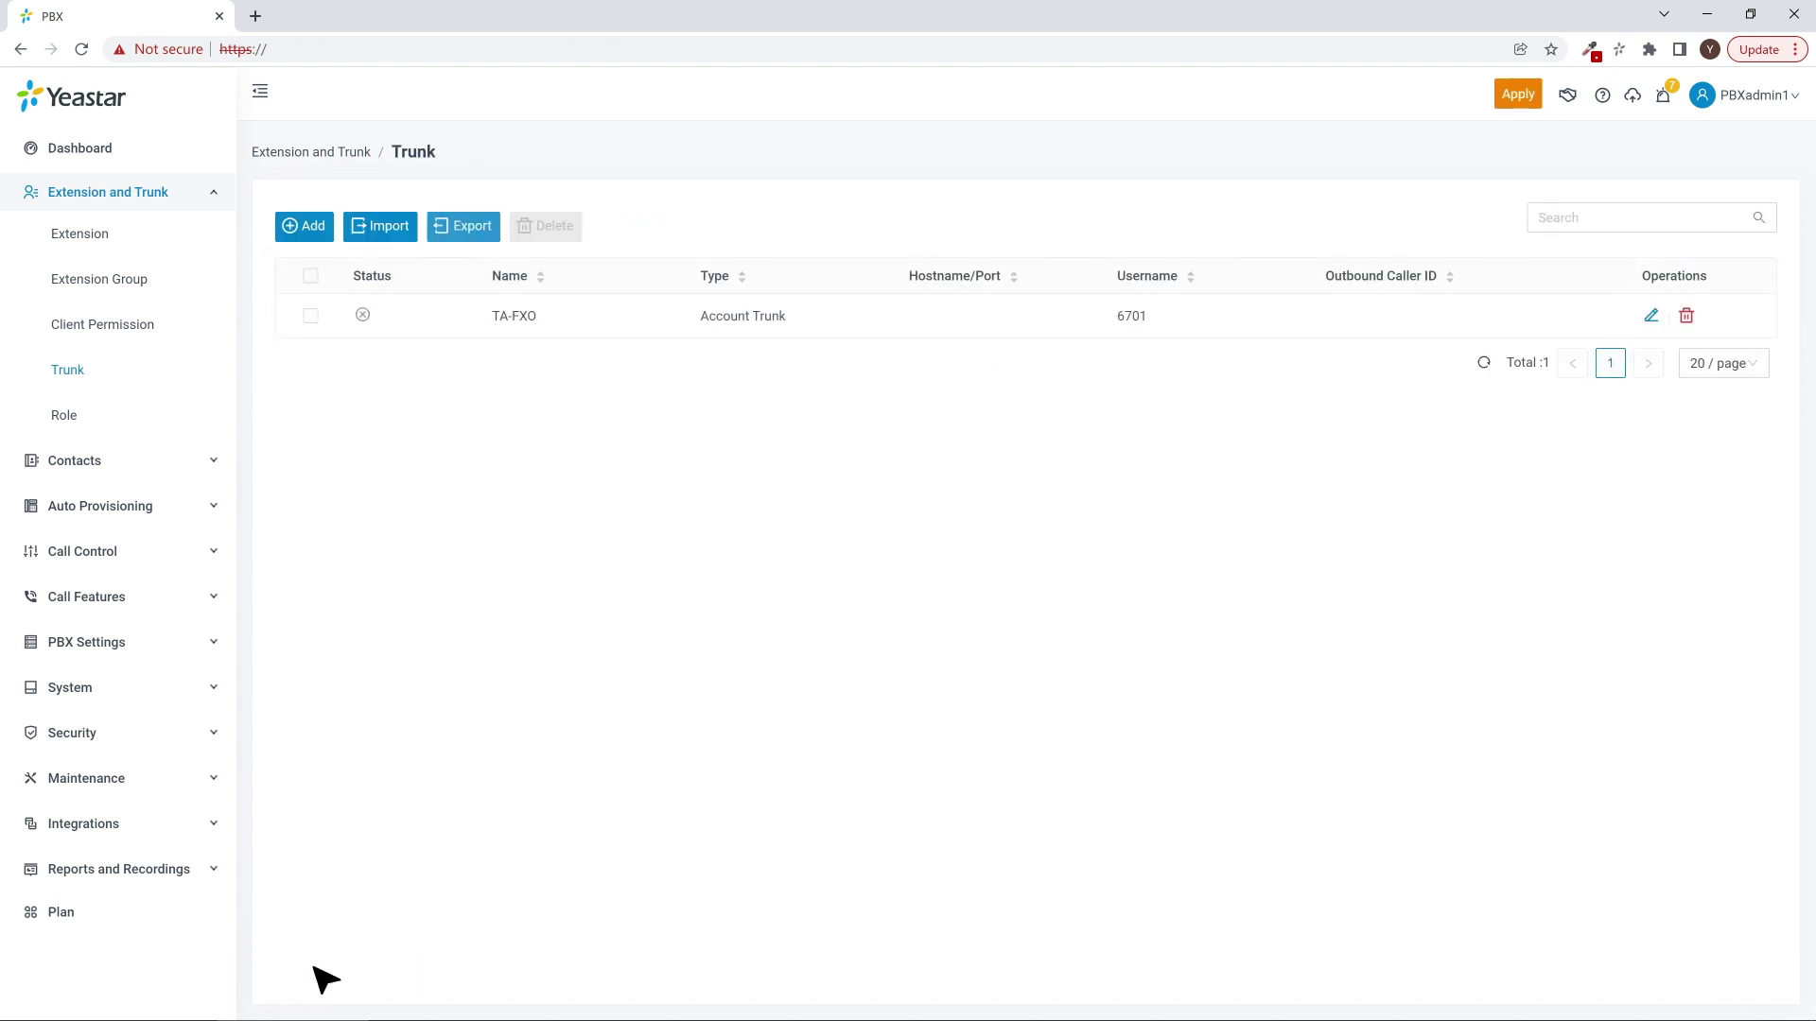
{"action": "left_click", "coordinate": [1528, 98]}
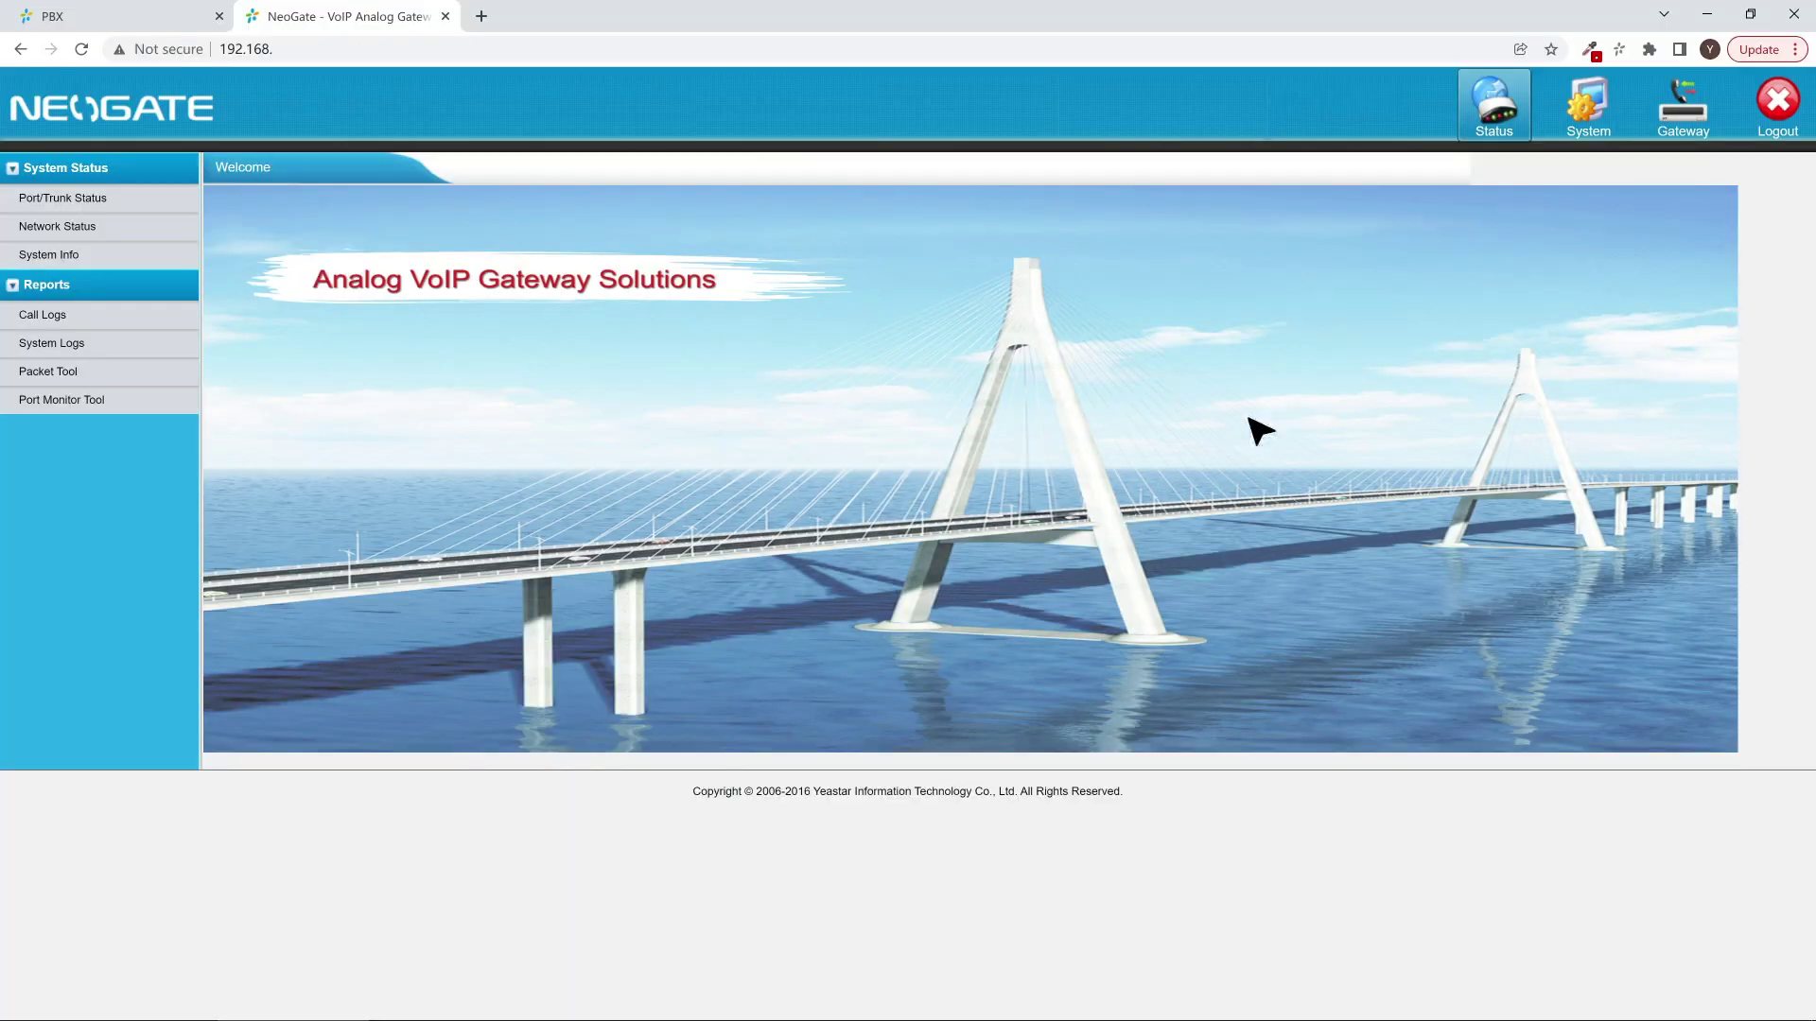
- Start a new SIP trunk on the gateway with provider name cloudPBX
{"action": "left_click", "coordinate": [1662, 134]}
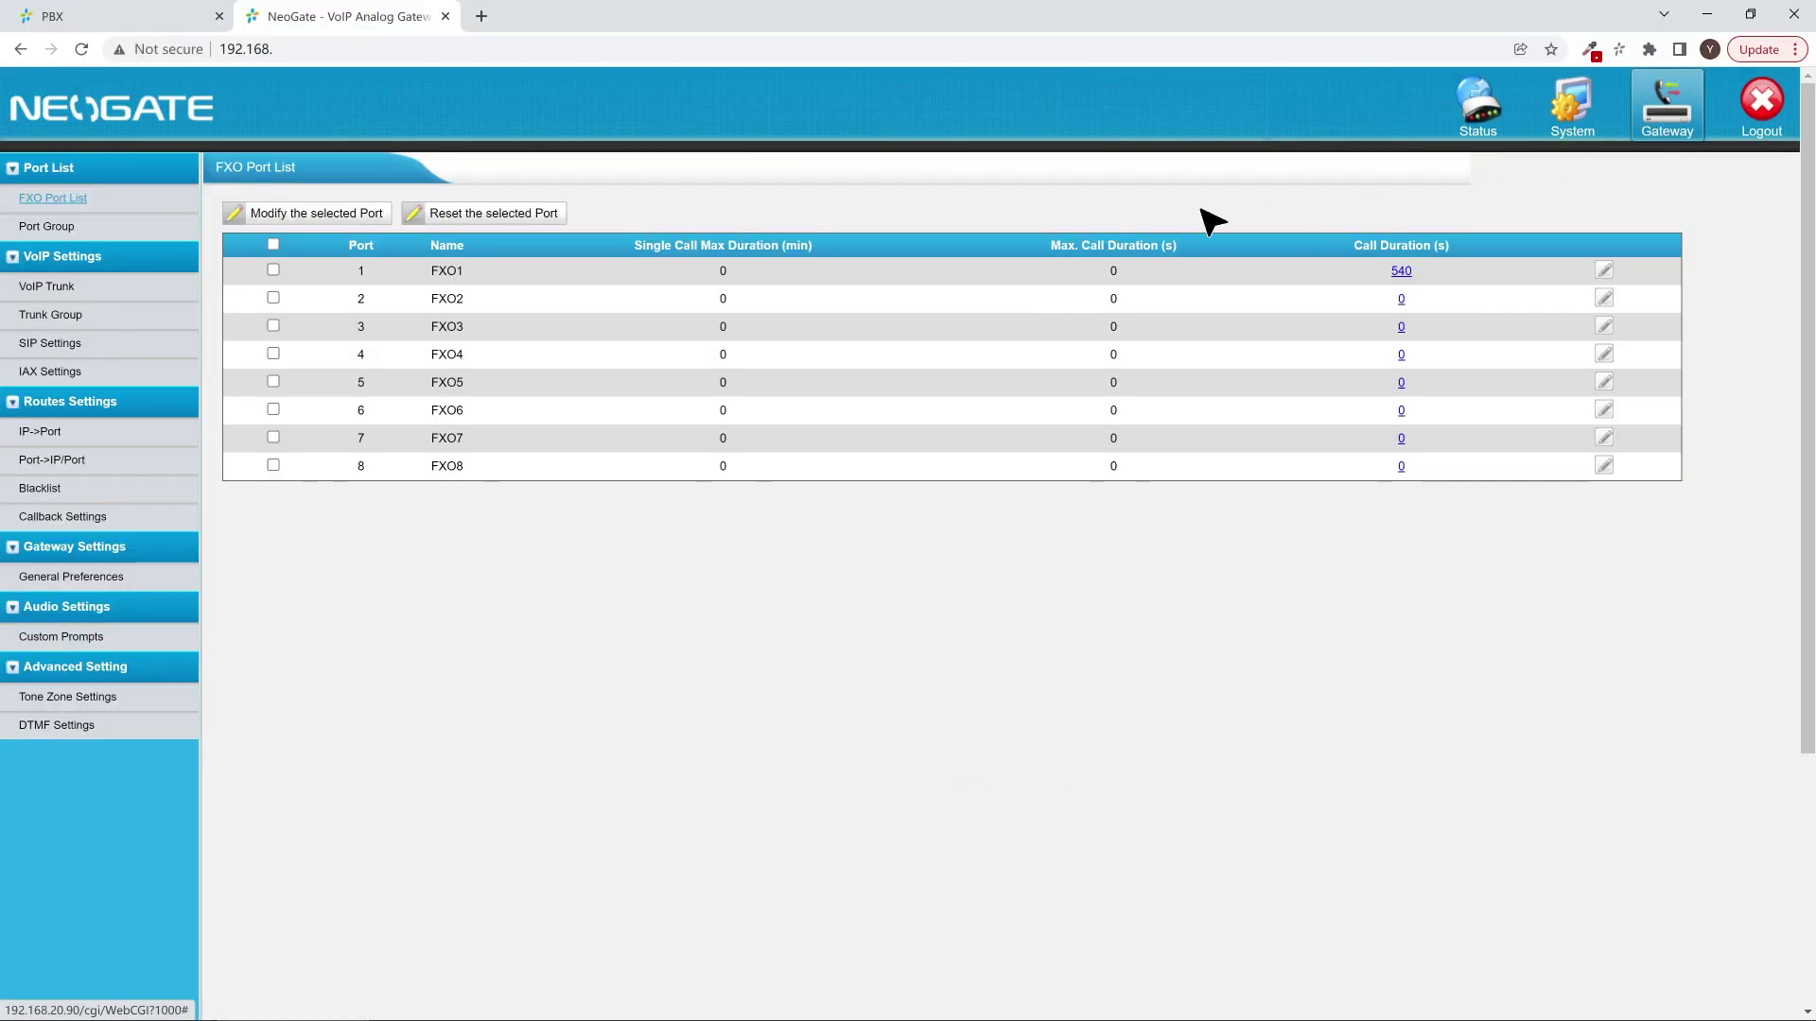
{"action": "left_click", "coordinate": [127, 284]}
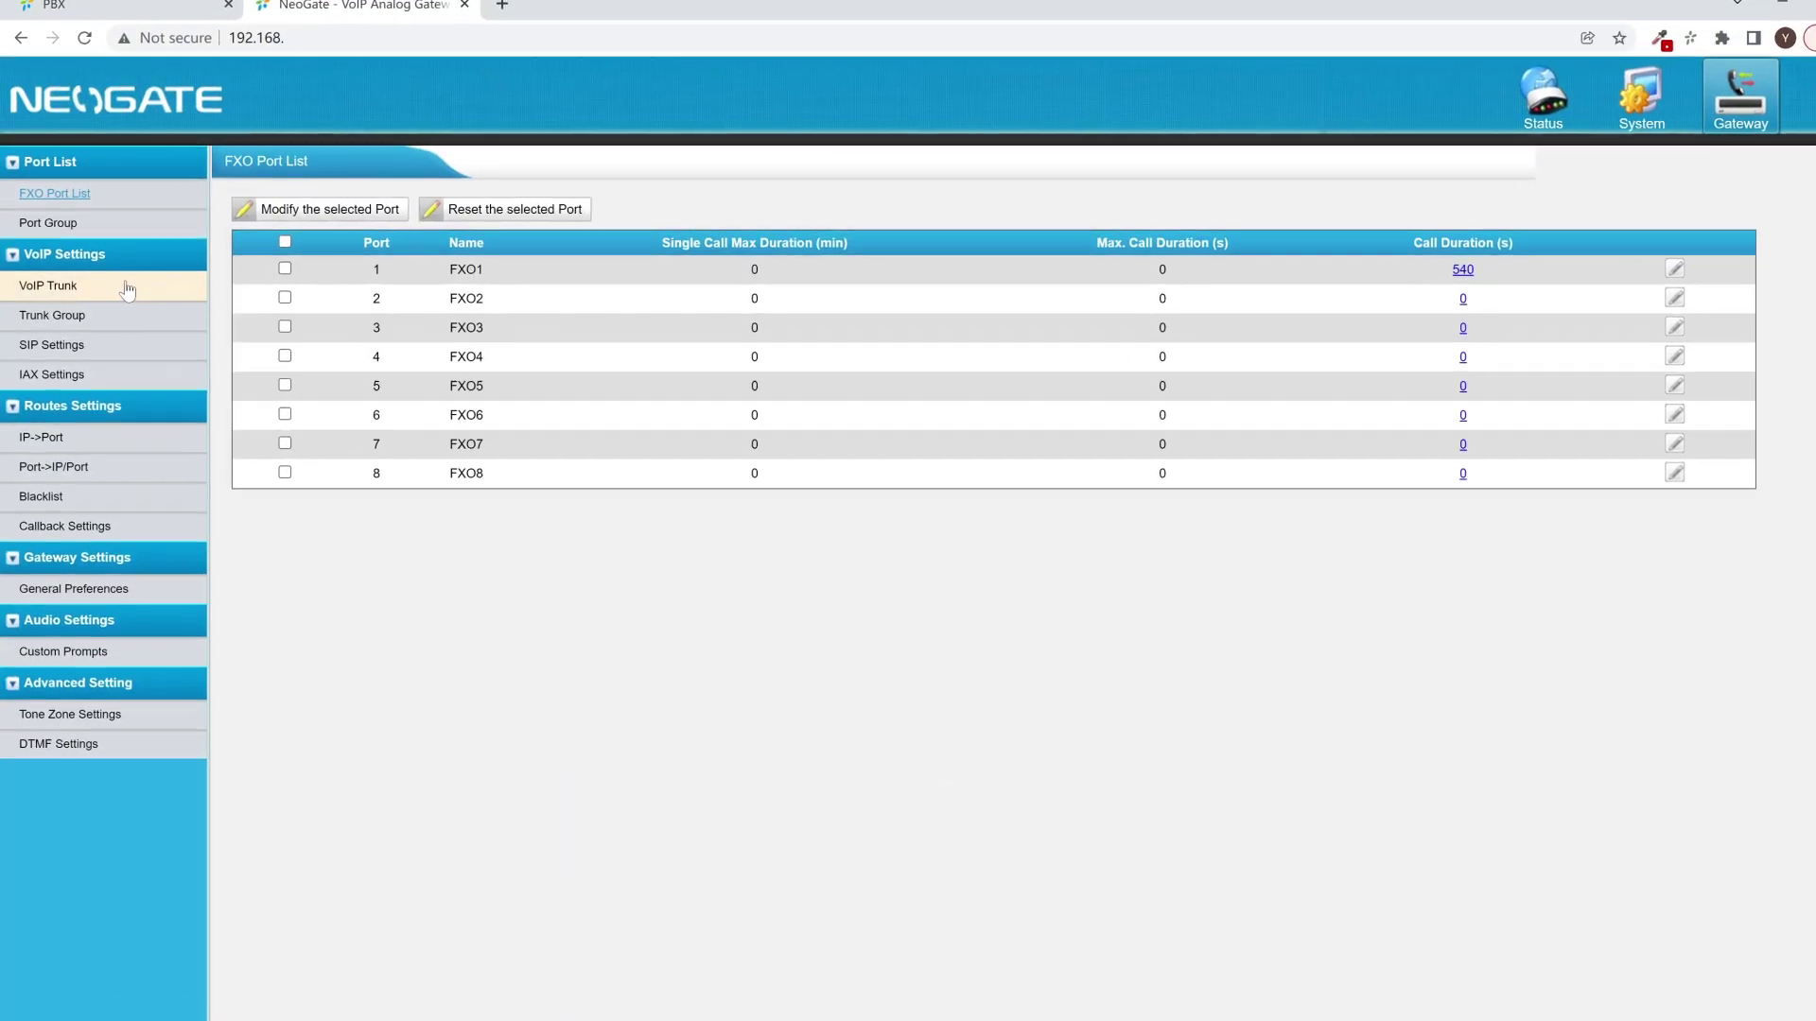
{"action": "left_click", "coordinate": [277, 214]}
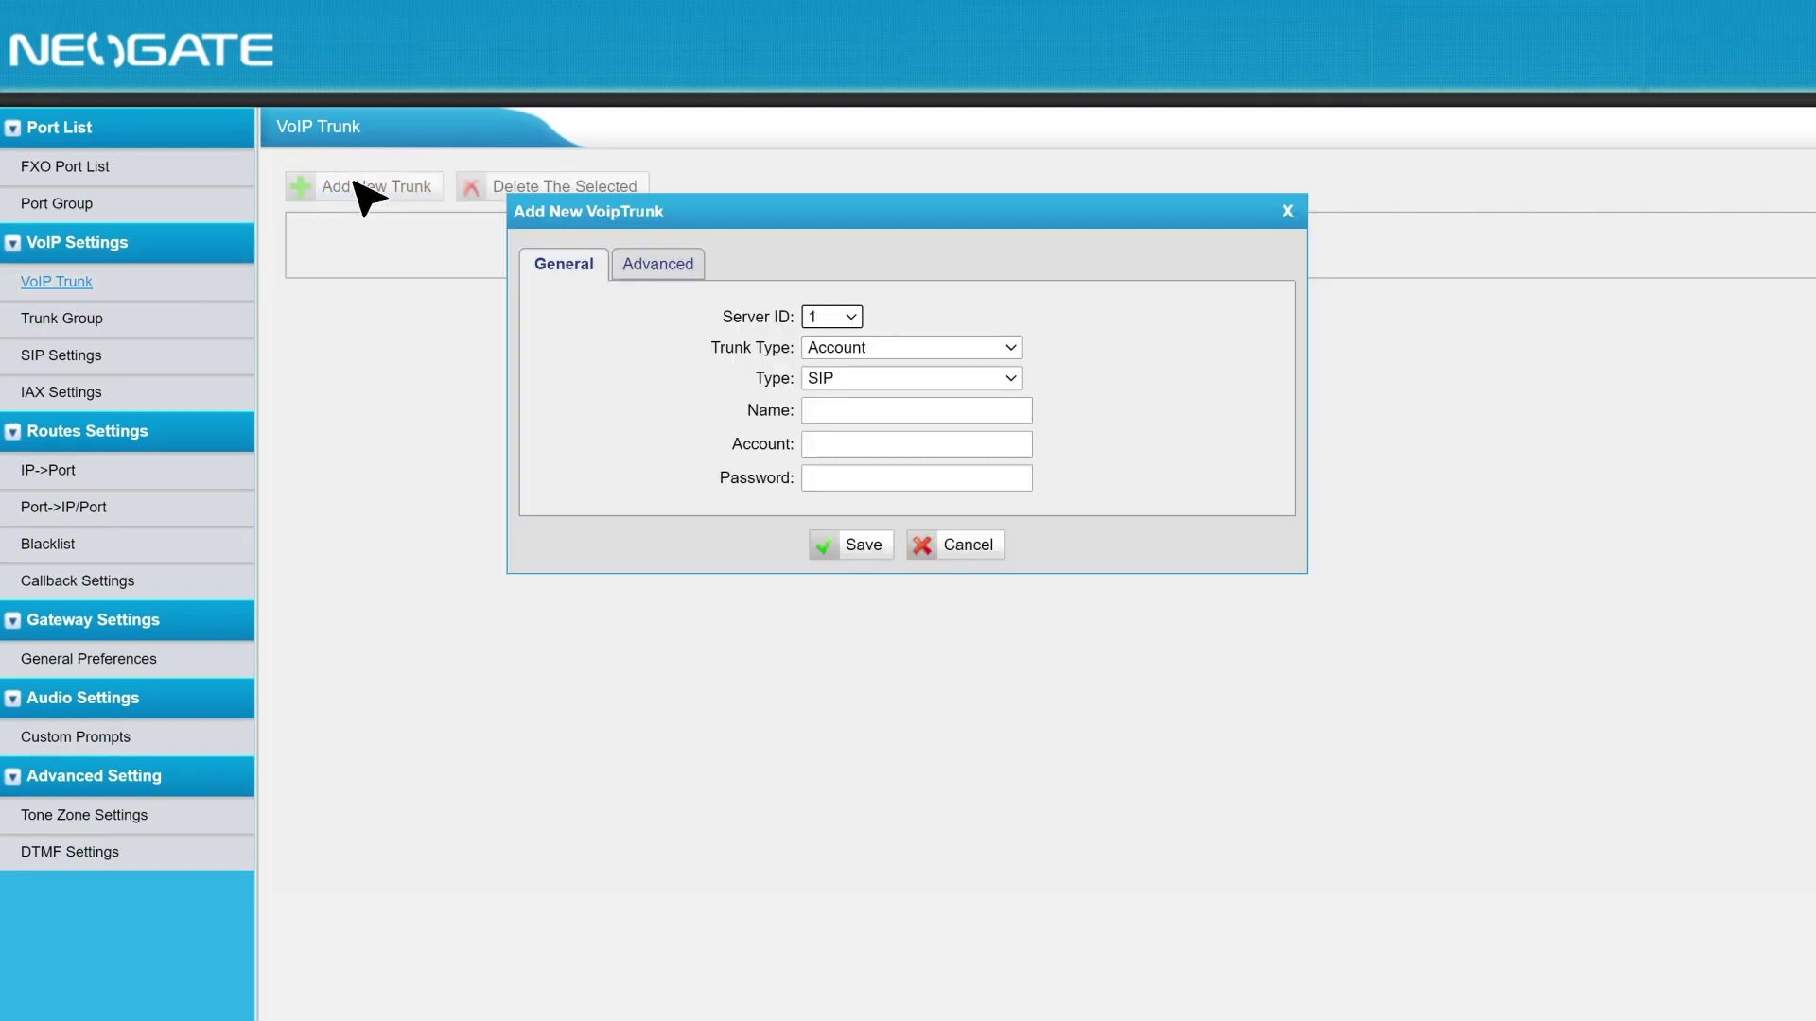
{"action": "left_click", "coordinate": [893, 347]}
{"action": "left_click", "coordinate": [908, 379]}
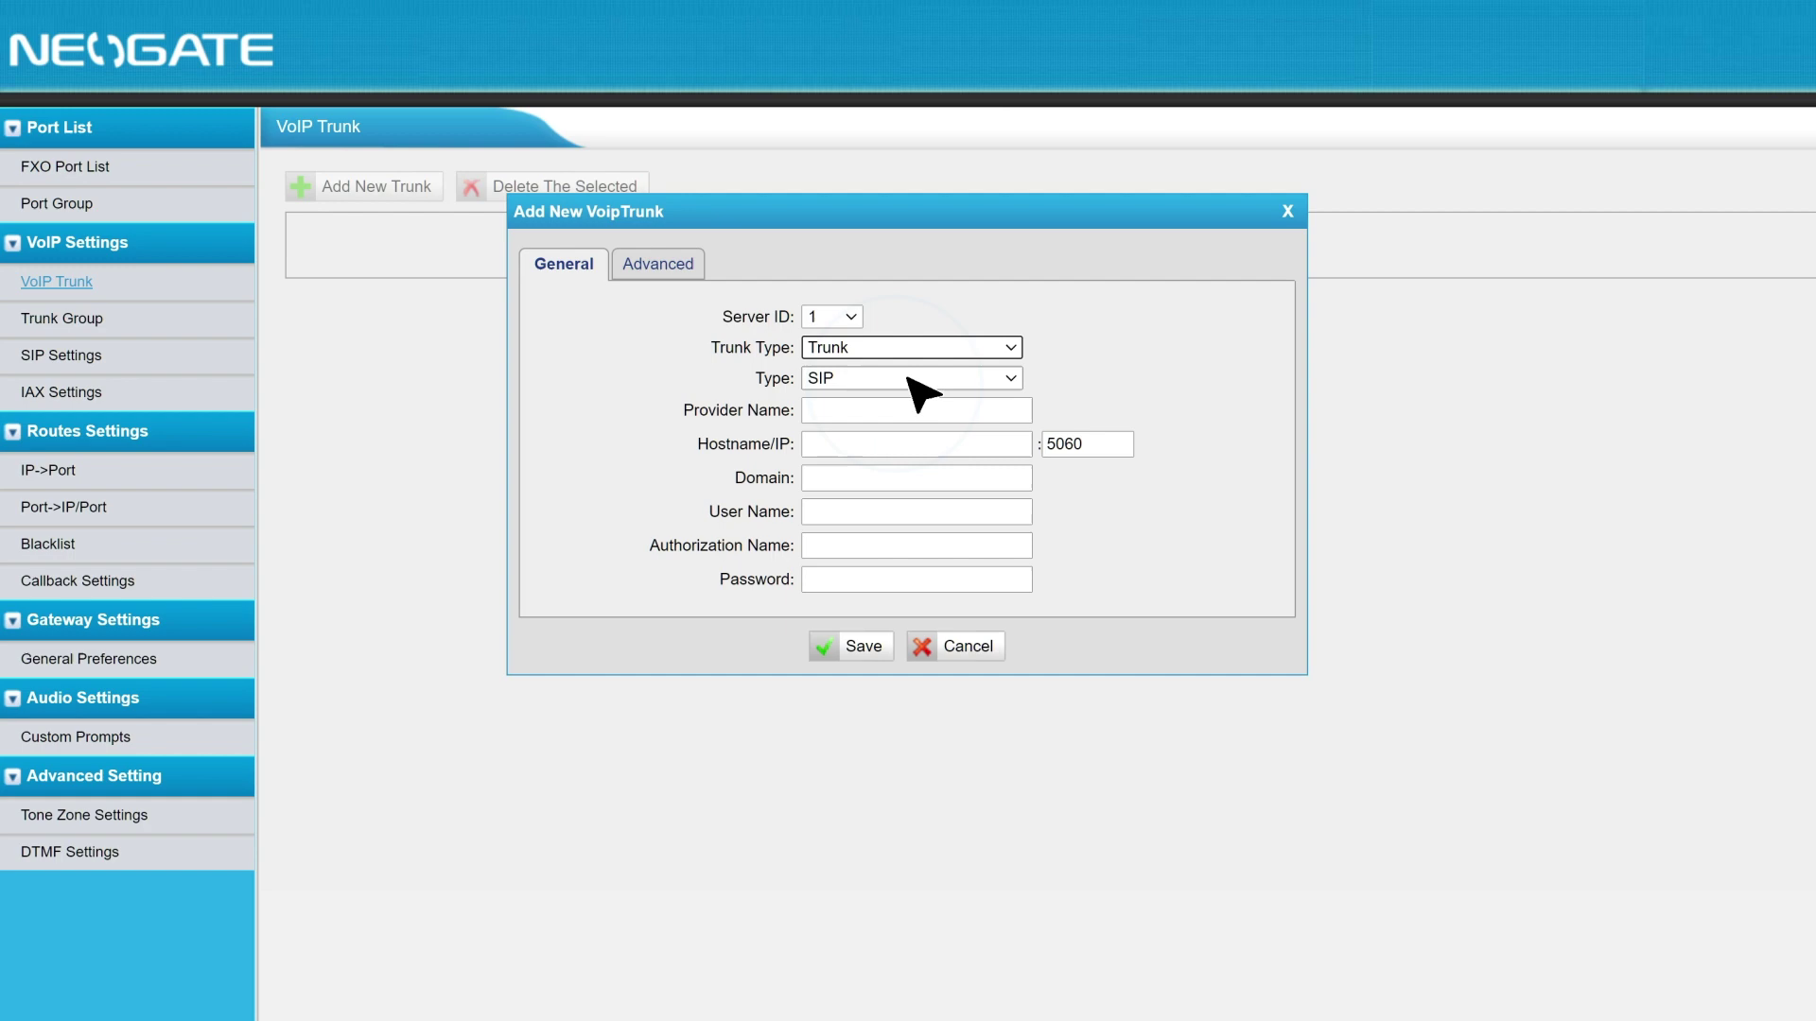
{"action": "left_click", "coordinate": [910, 381]}
{"action": "left_click", "coordinate": [910, 383]}
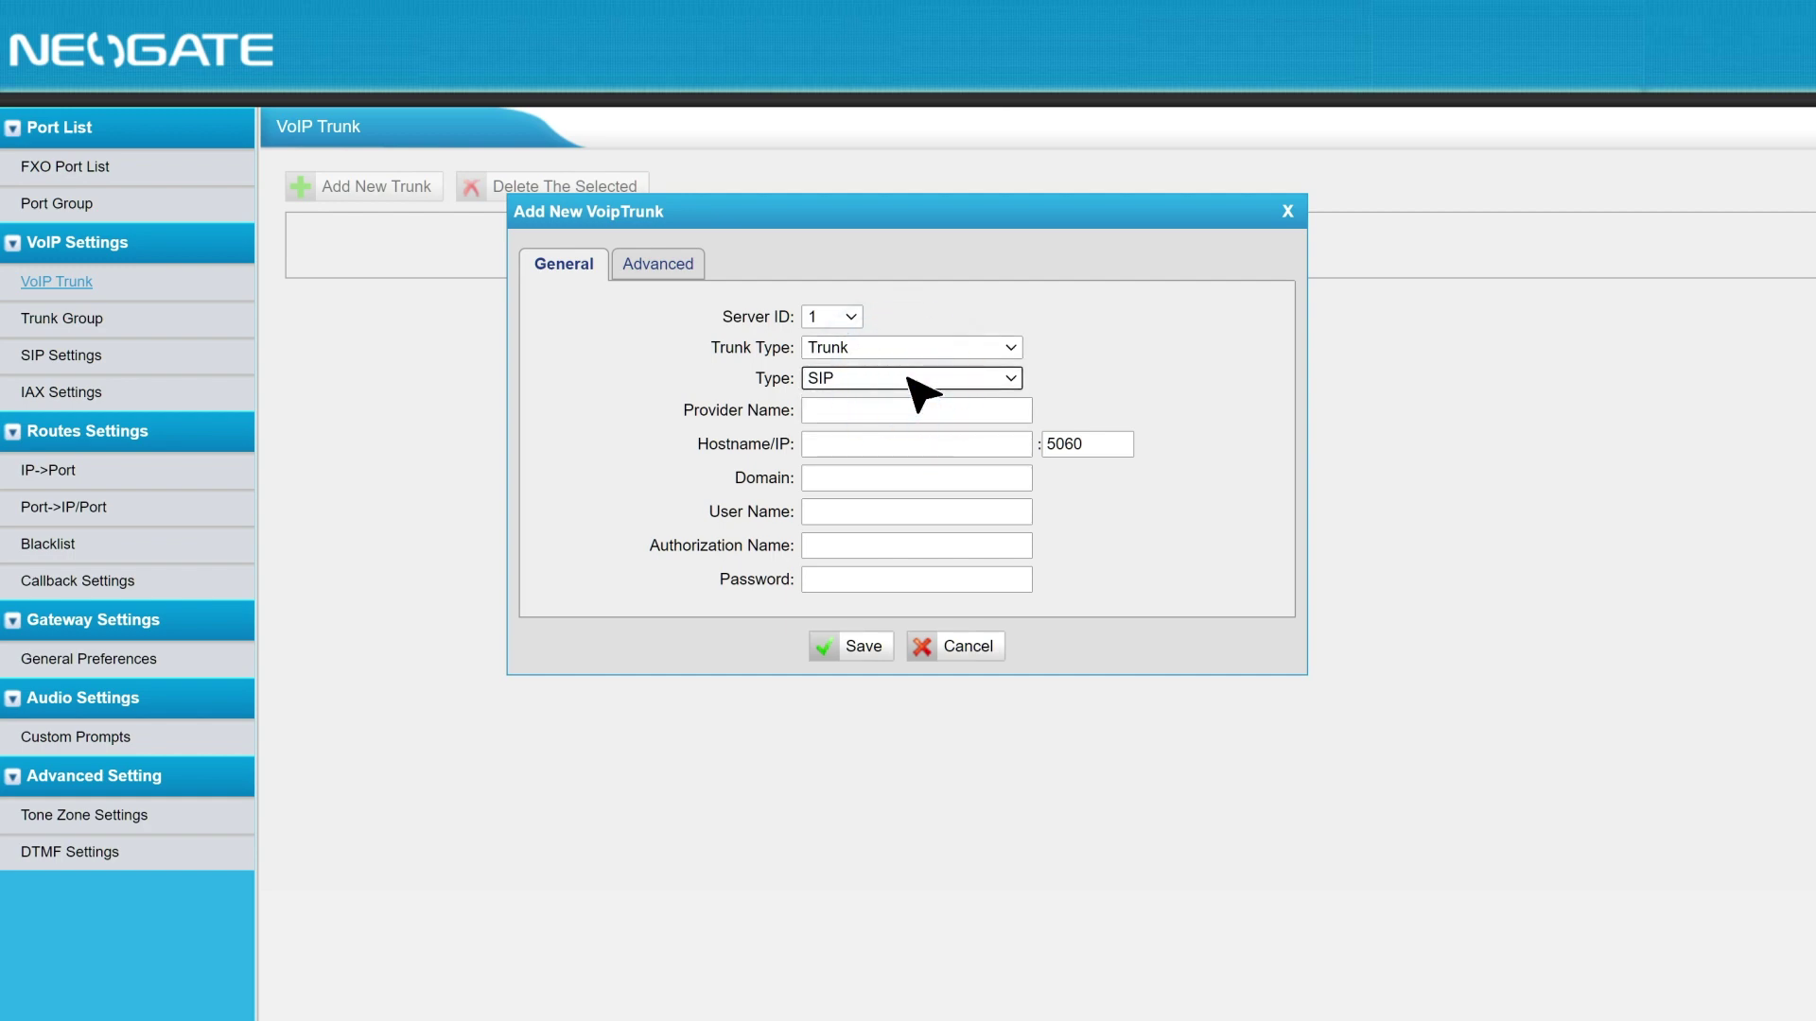
{"action": "left_click", "coordinate": [916, 410]}
{"action": "type", "text": "cloudPBX"}
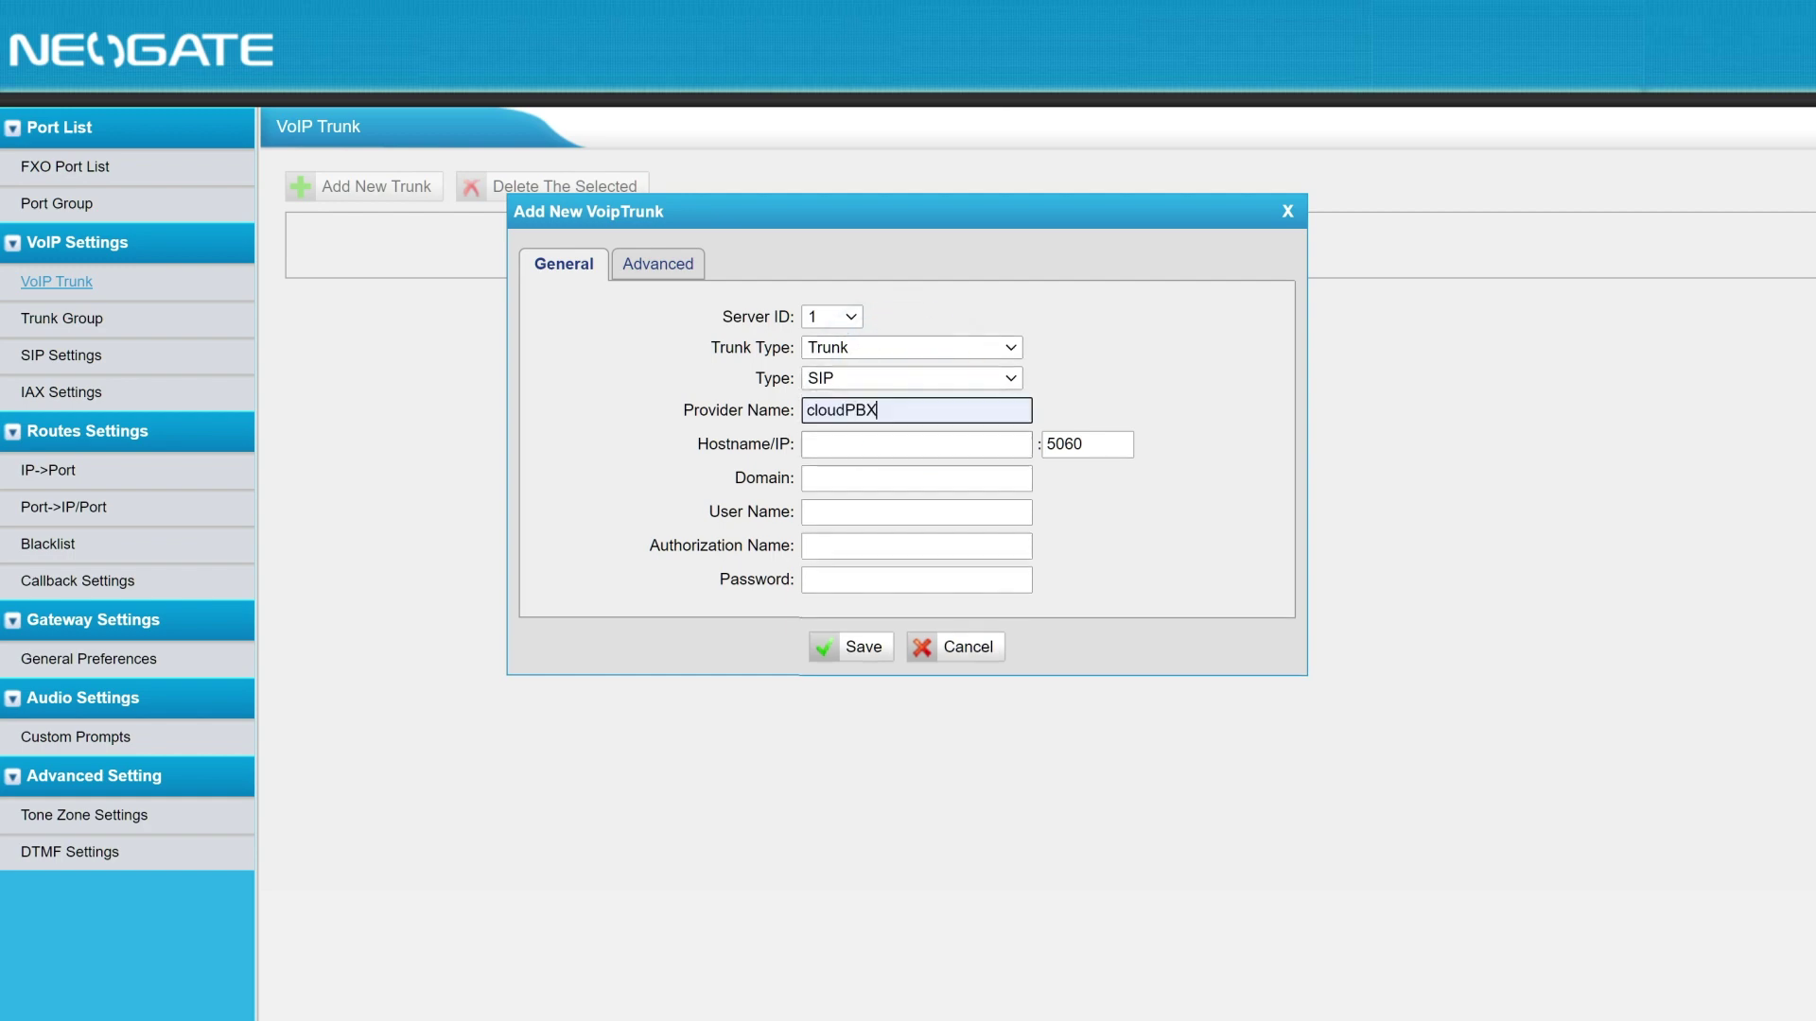
- Set hostname and domain testcloud.clustertest.yeastar.com and the trunk credentials, then save and apply
{"action": "left_click", "coordinate": [993, 443]}
{"action": "type", "text": "testcloud.clustertest.yeastar.com"}
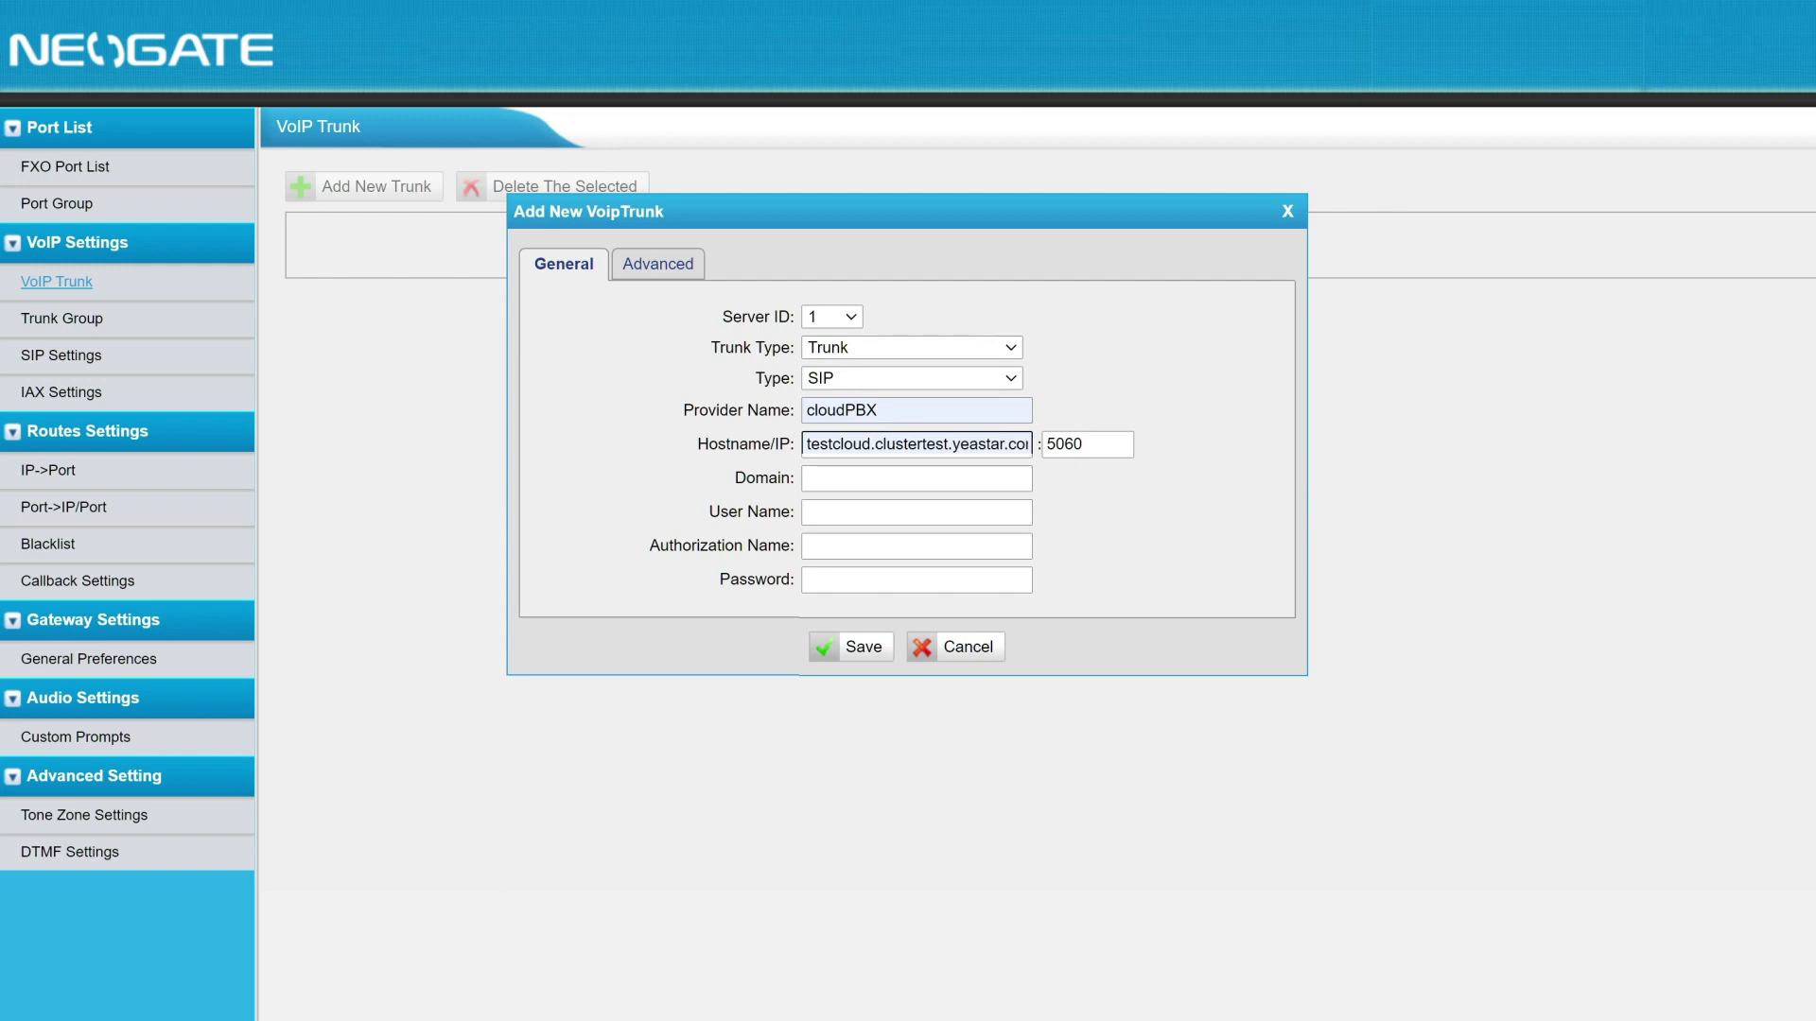
{"action": "left_click", "coordinate": [1005, 476]}
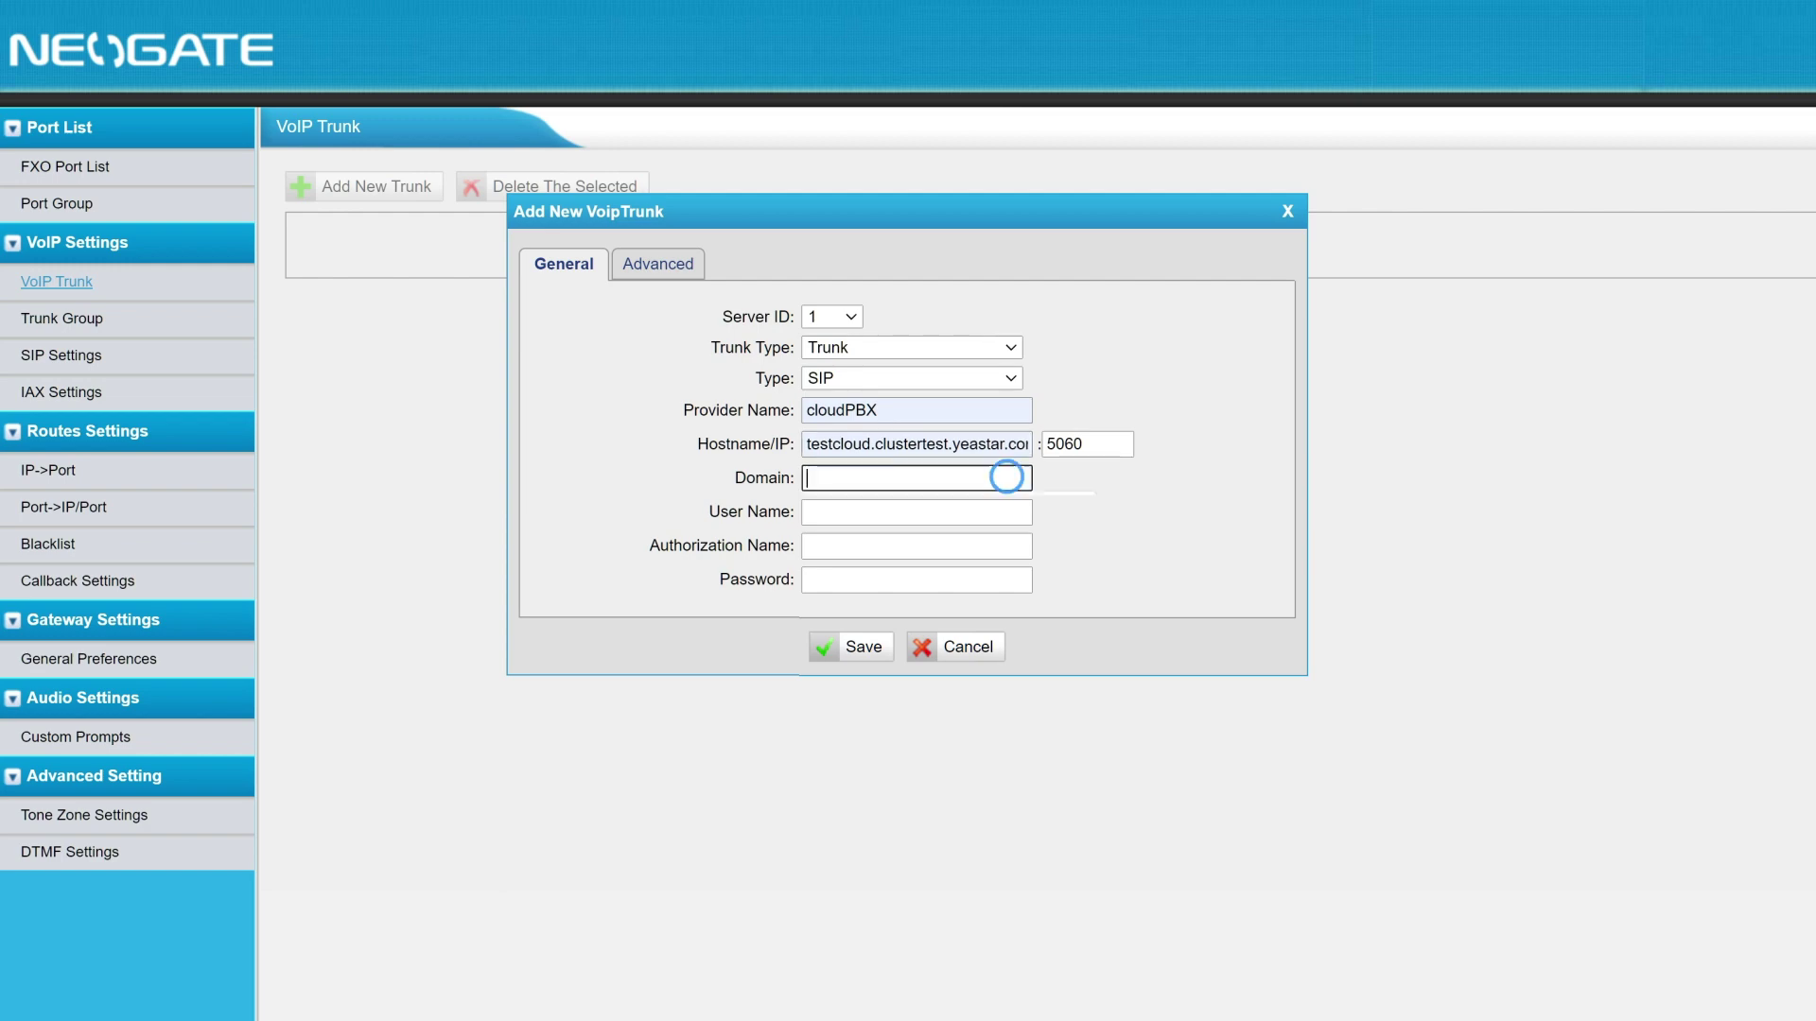
{"action": "type", "text": "testcloud.clustertest.yeastar.com"}
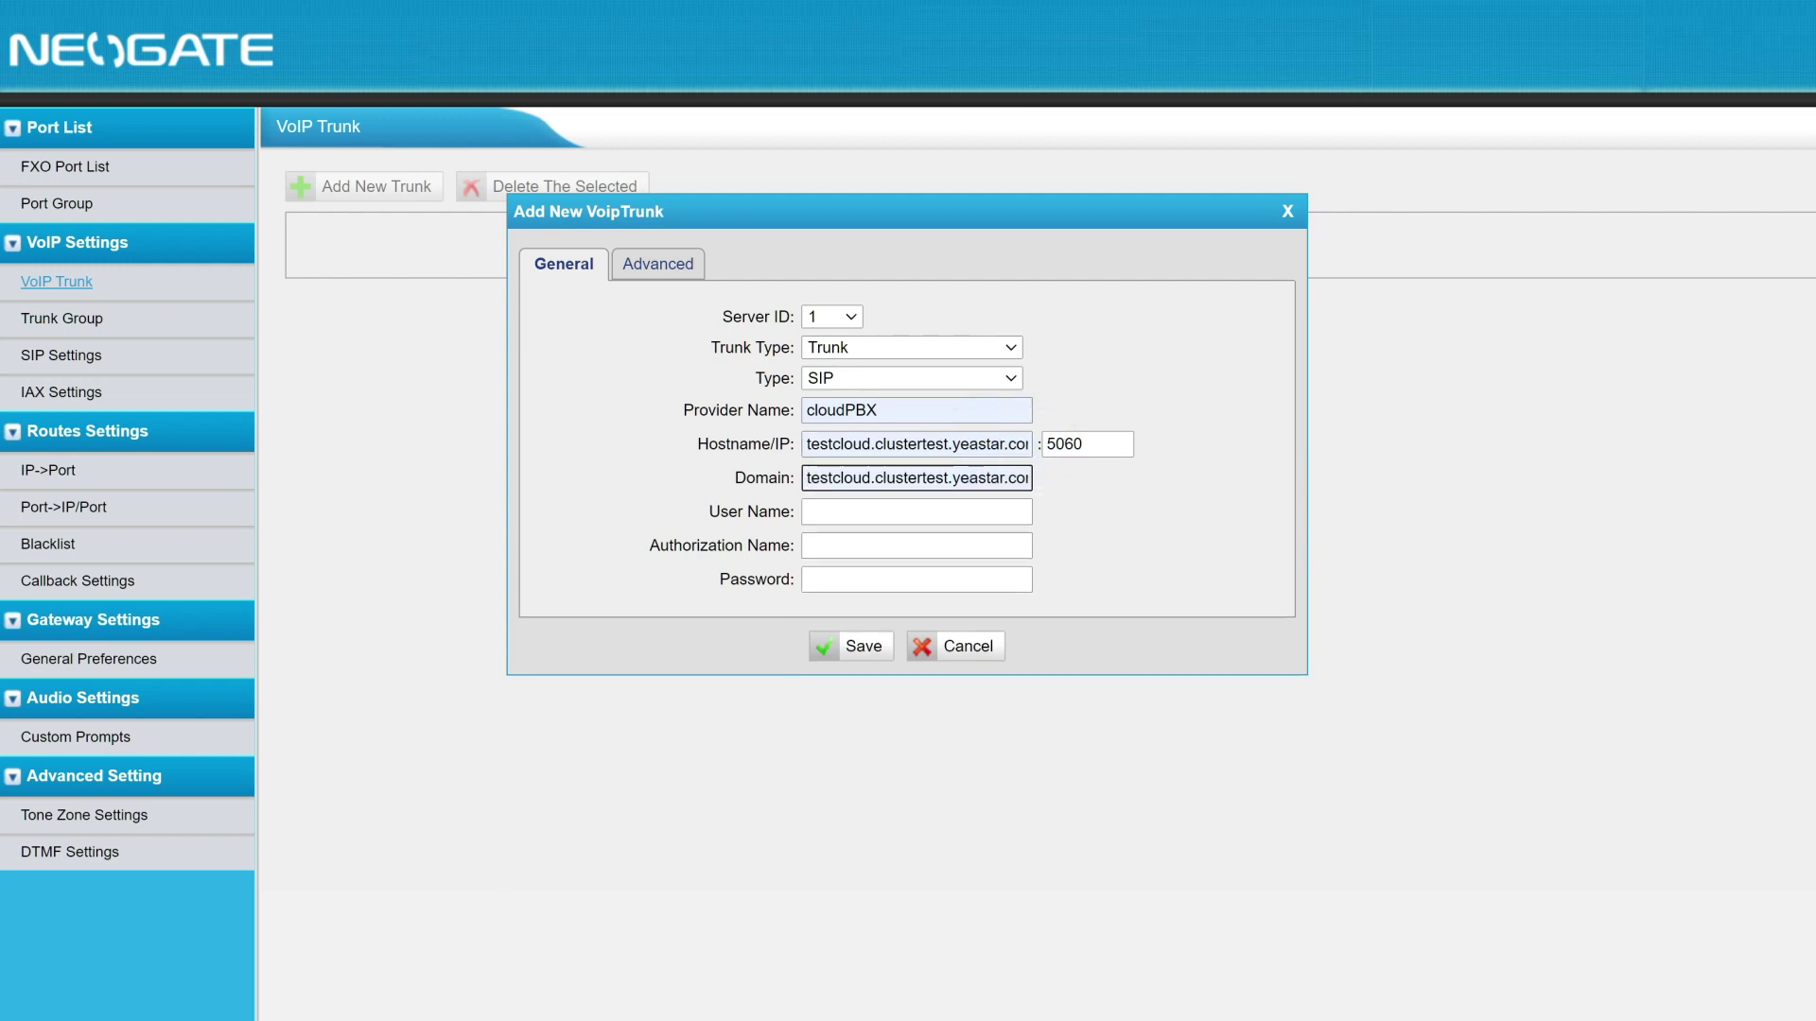
{"action": "left_click", "coordinate": [916, 512]}
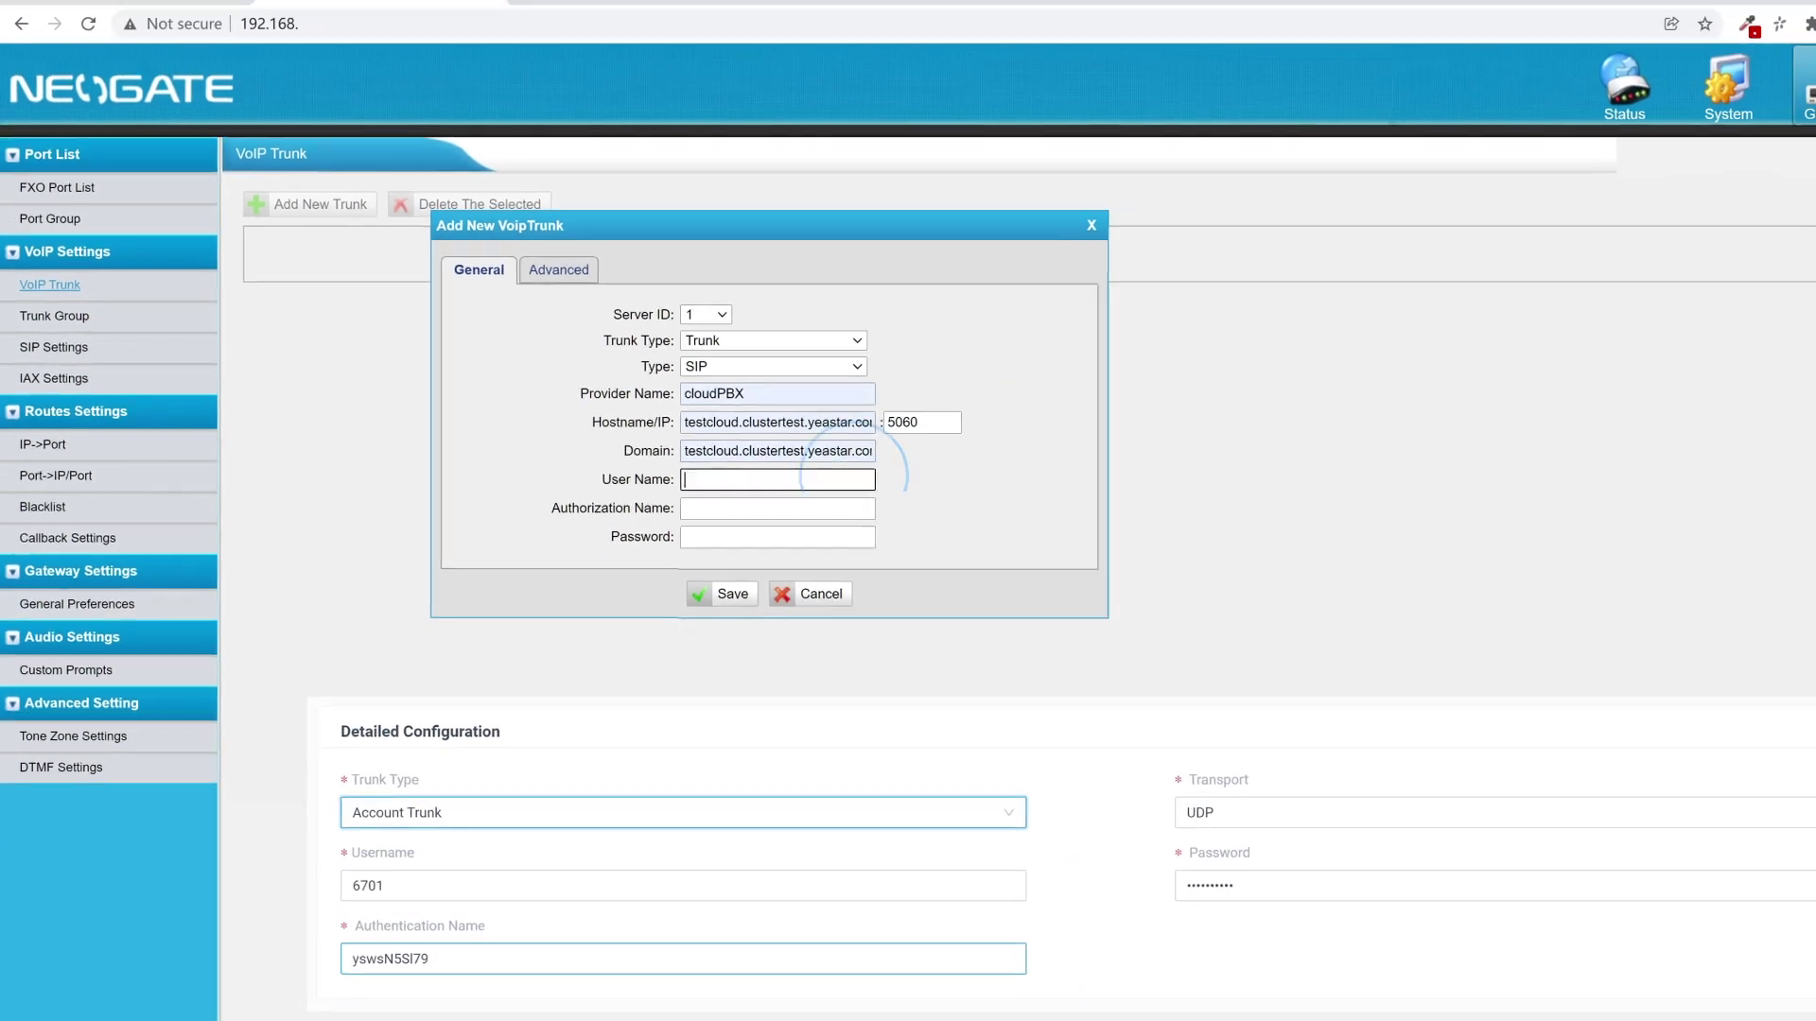
{"action": "type", "text": "6701"}
{"action": "left_click", "coordinate": [881, 546]}
{"action": "key", "text": "ctrl+v"}
{"action": "left_click", "coordinate": [743, 516]}
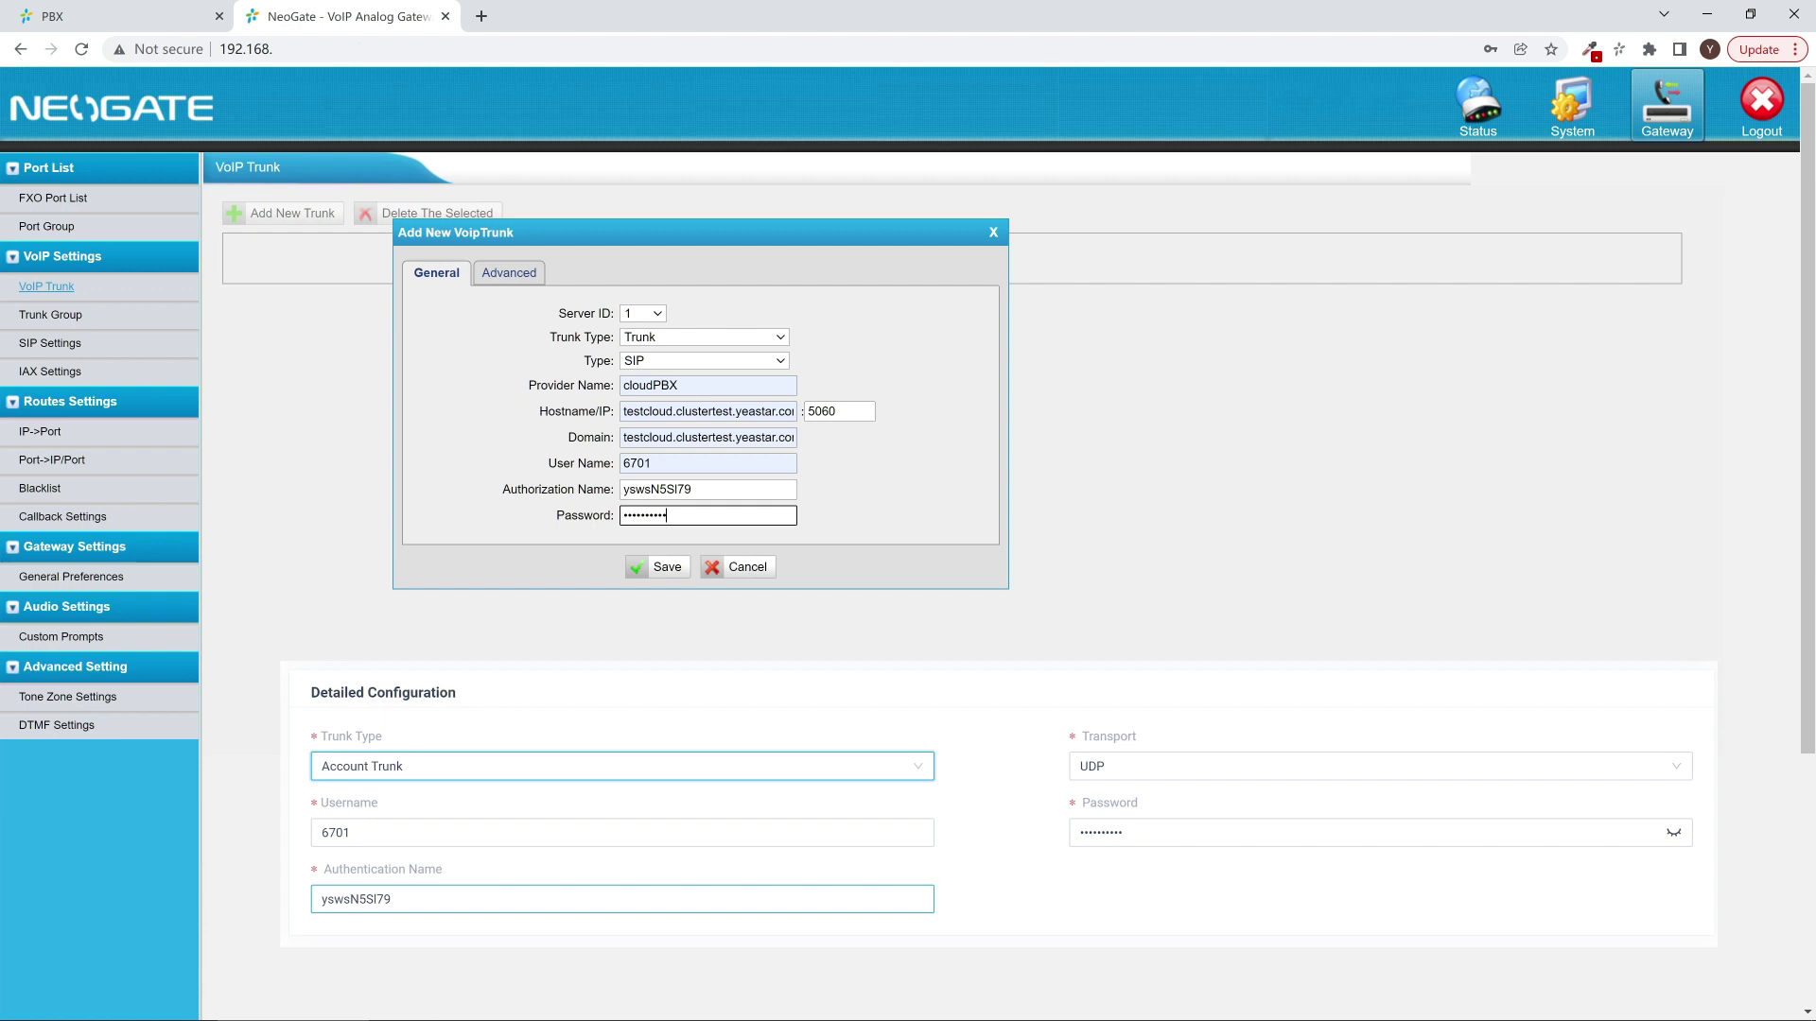
{"action": "left_click", "coordinate": [667, 564]}
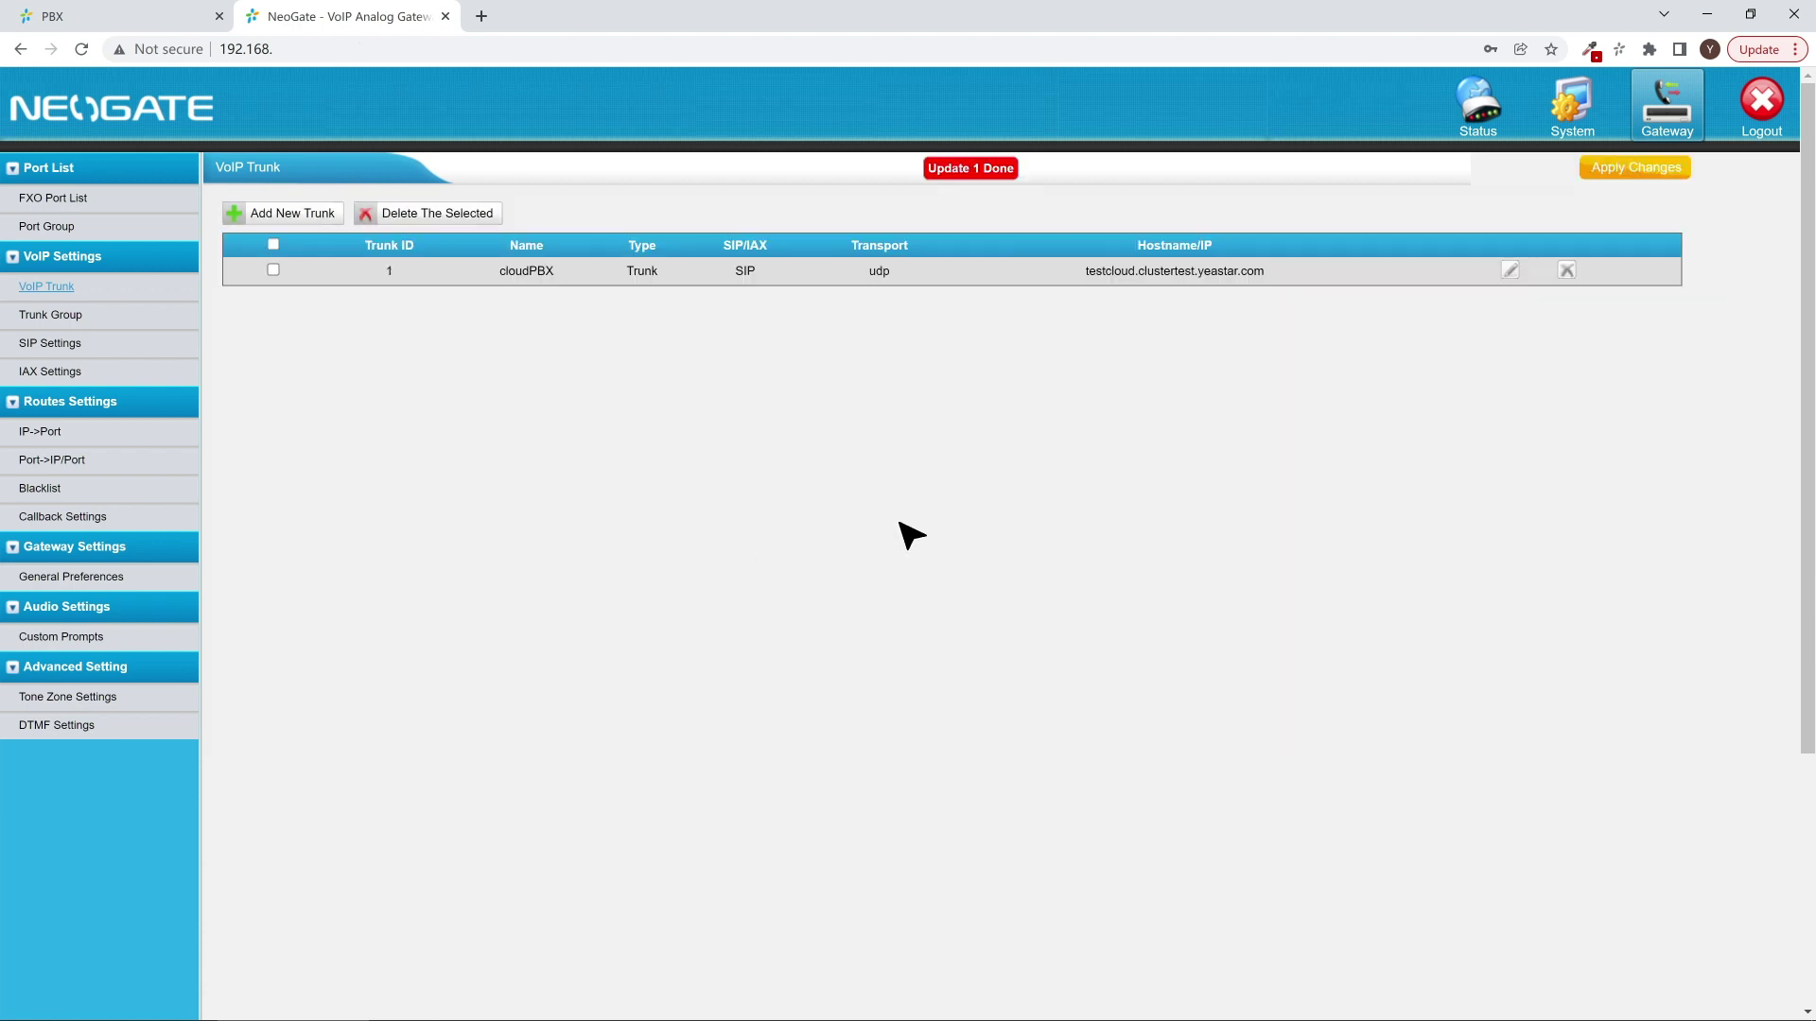
{"action": "left_click", "coordinate": [1605, 182]}
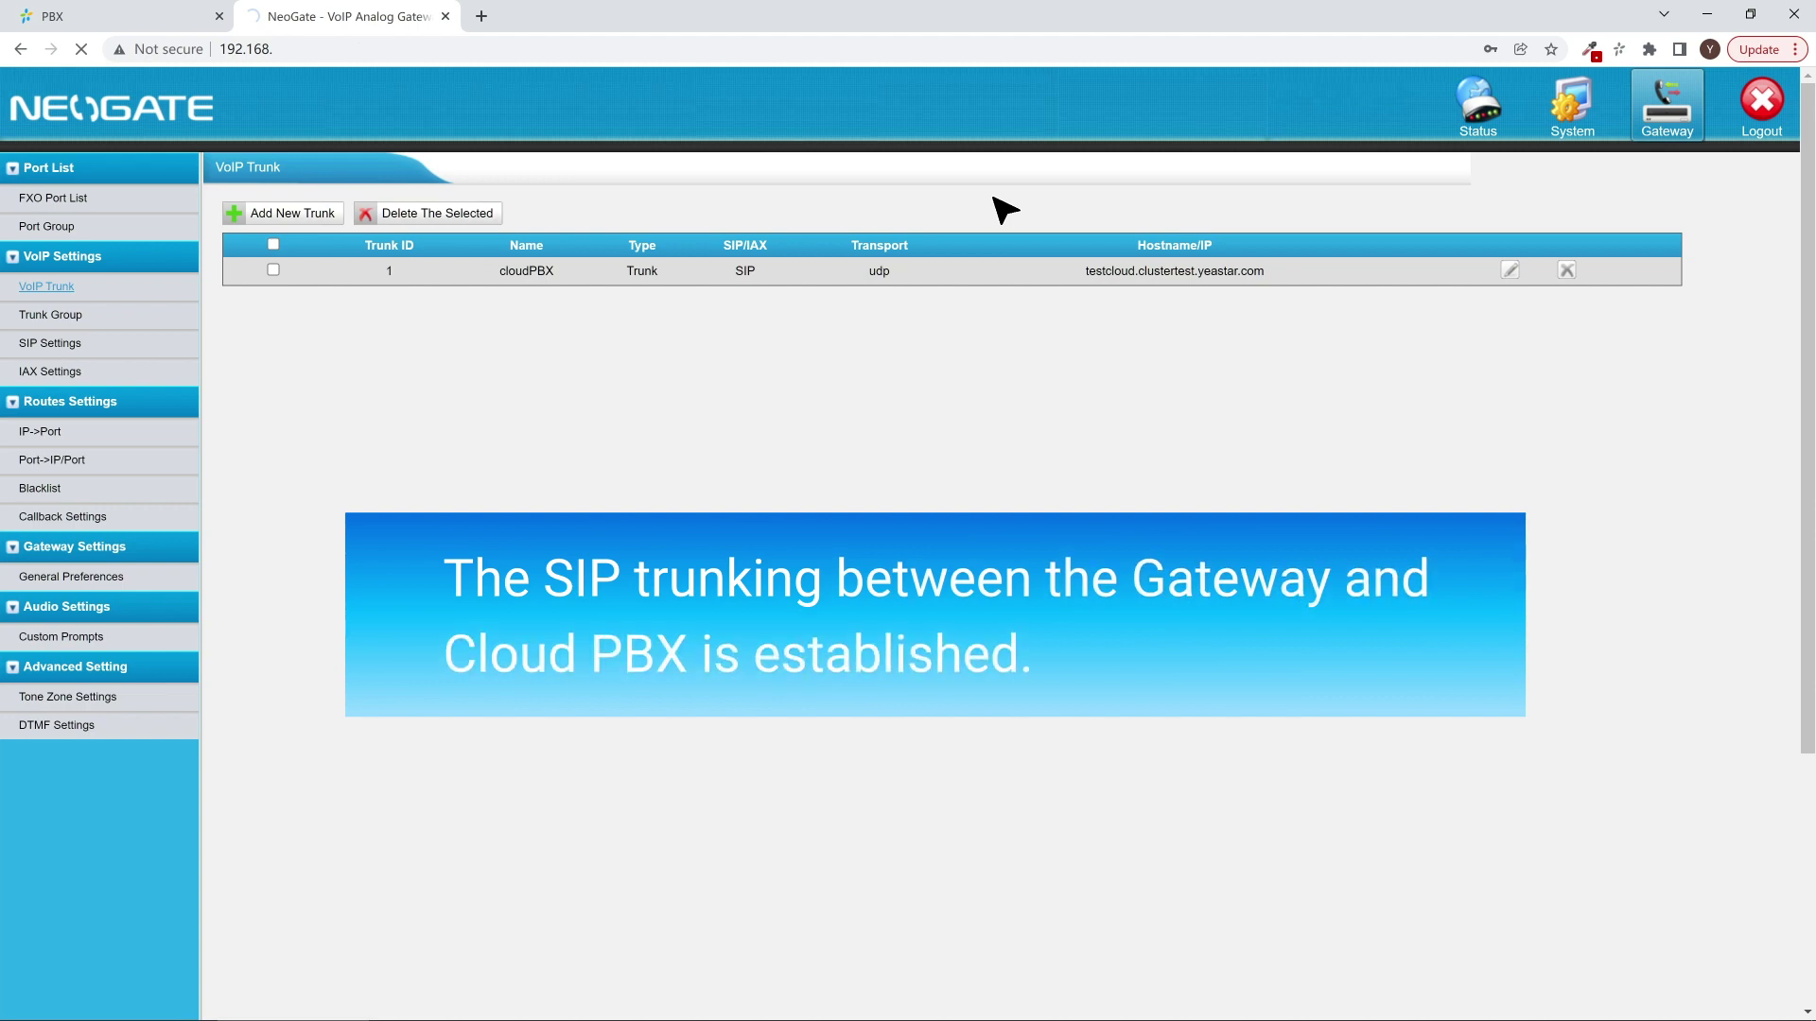
- Refresh the PBX Trunk page to confirm TA-FXO is registered, then return to NeoGate
{"action": "left_click", "coordinate": [186, 19]}
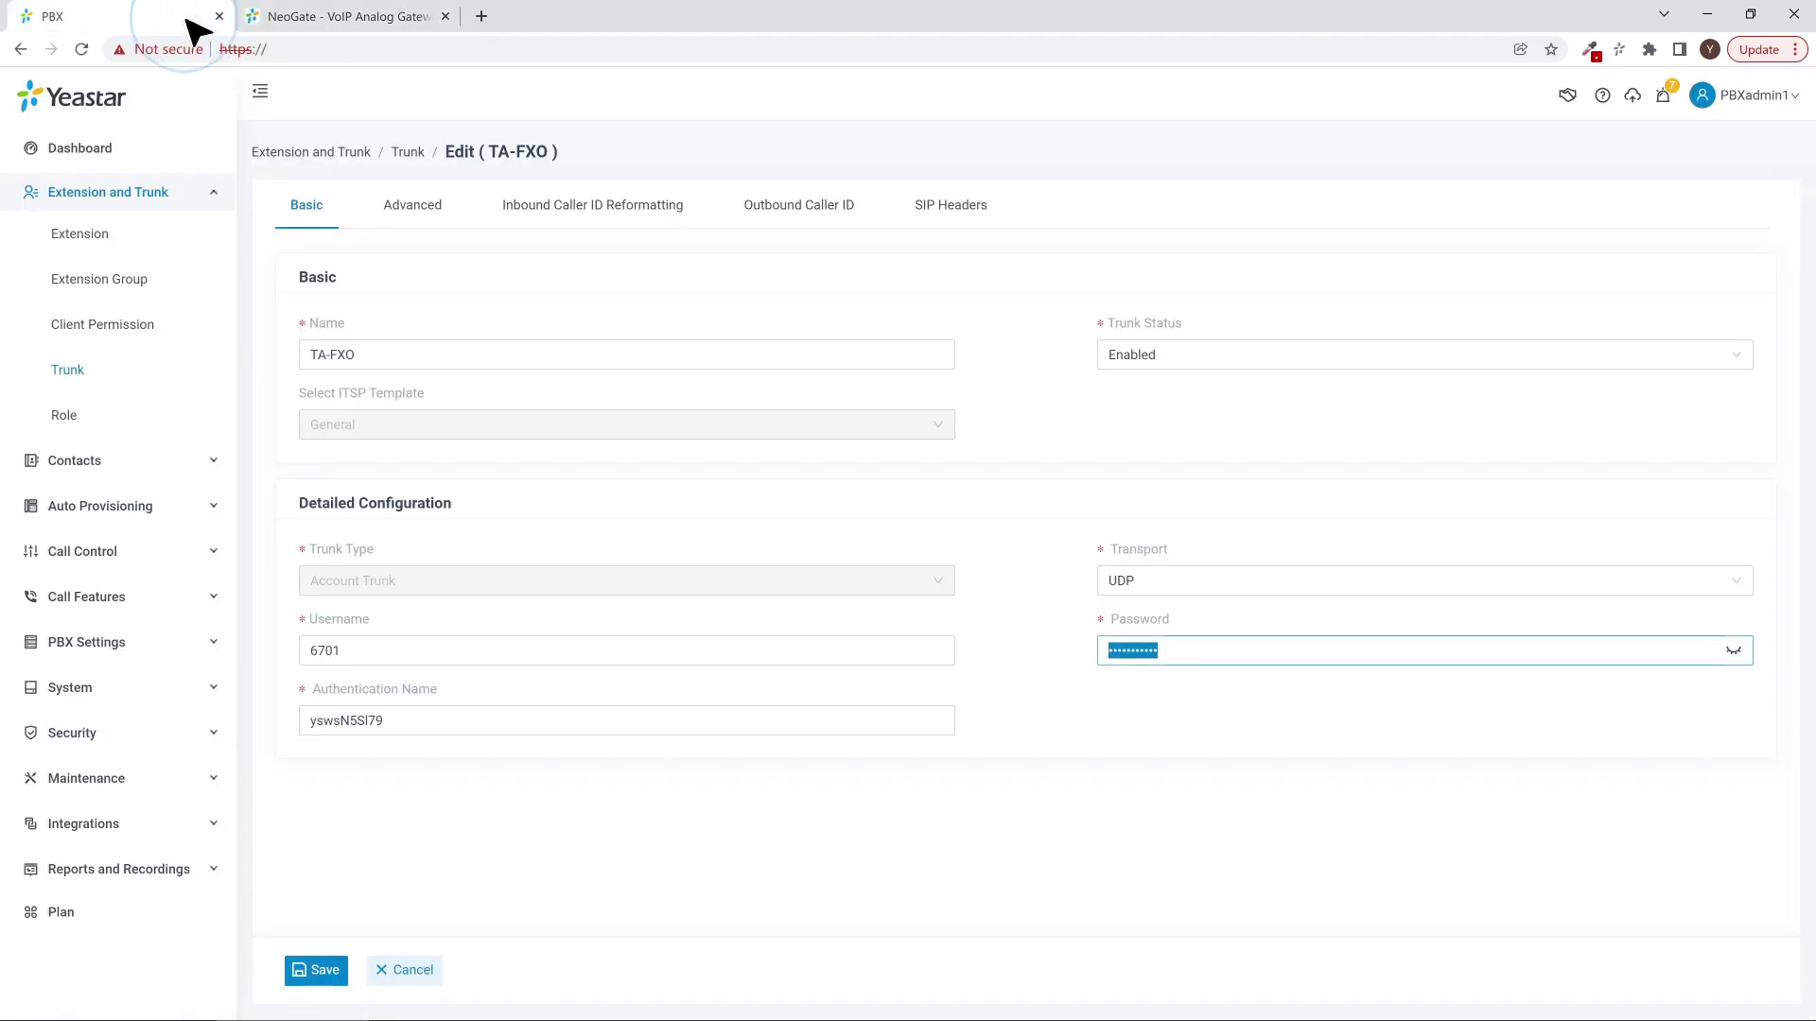
{"action": "left_click", "coordinate": [82, 50]}
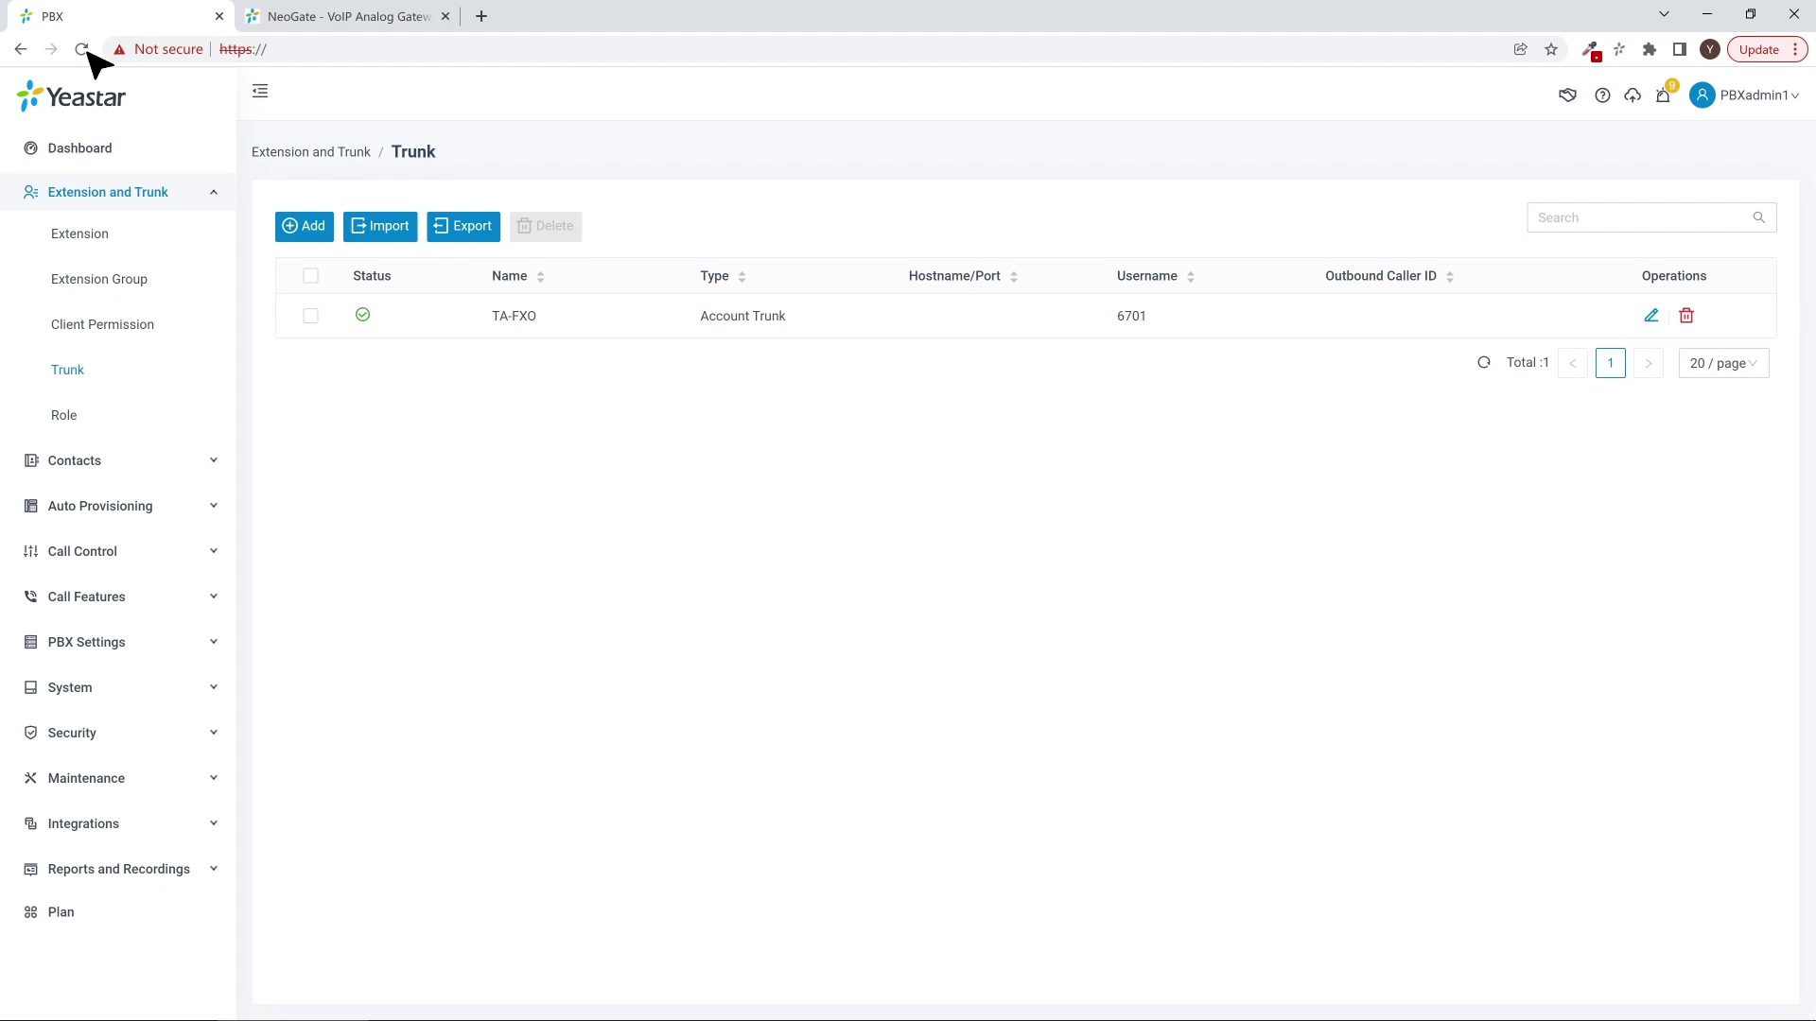
{"action": "left_click", "coordinate": [303, 16]}
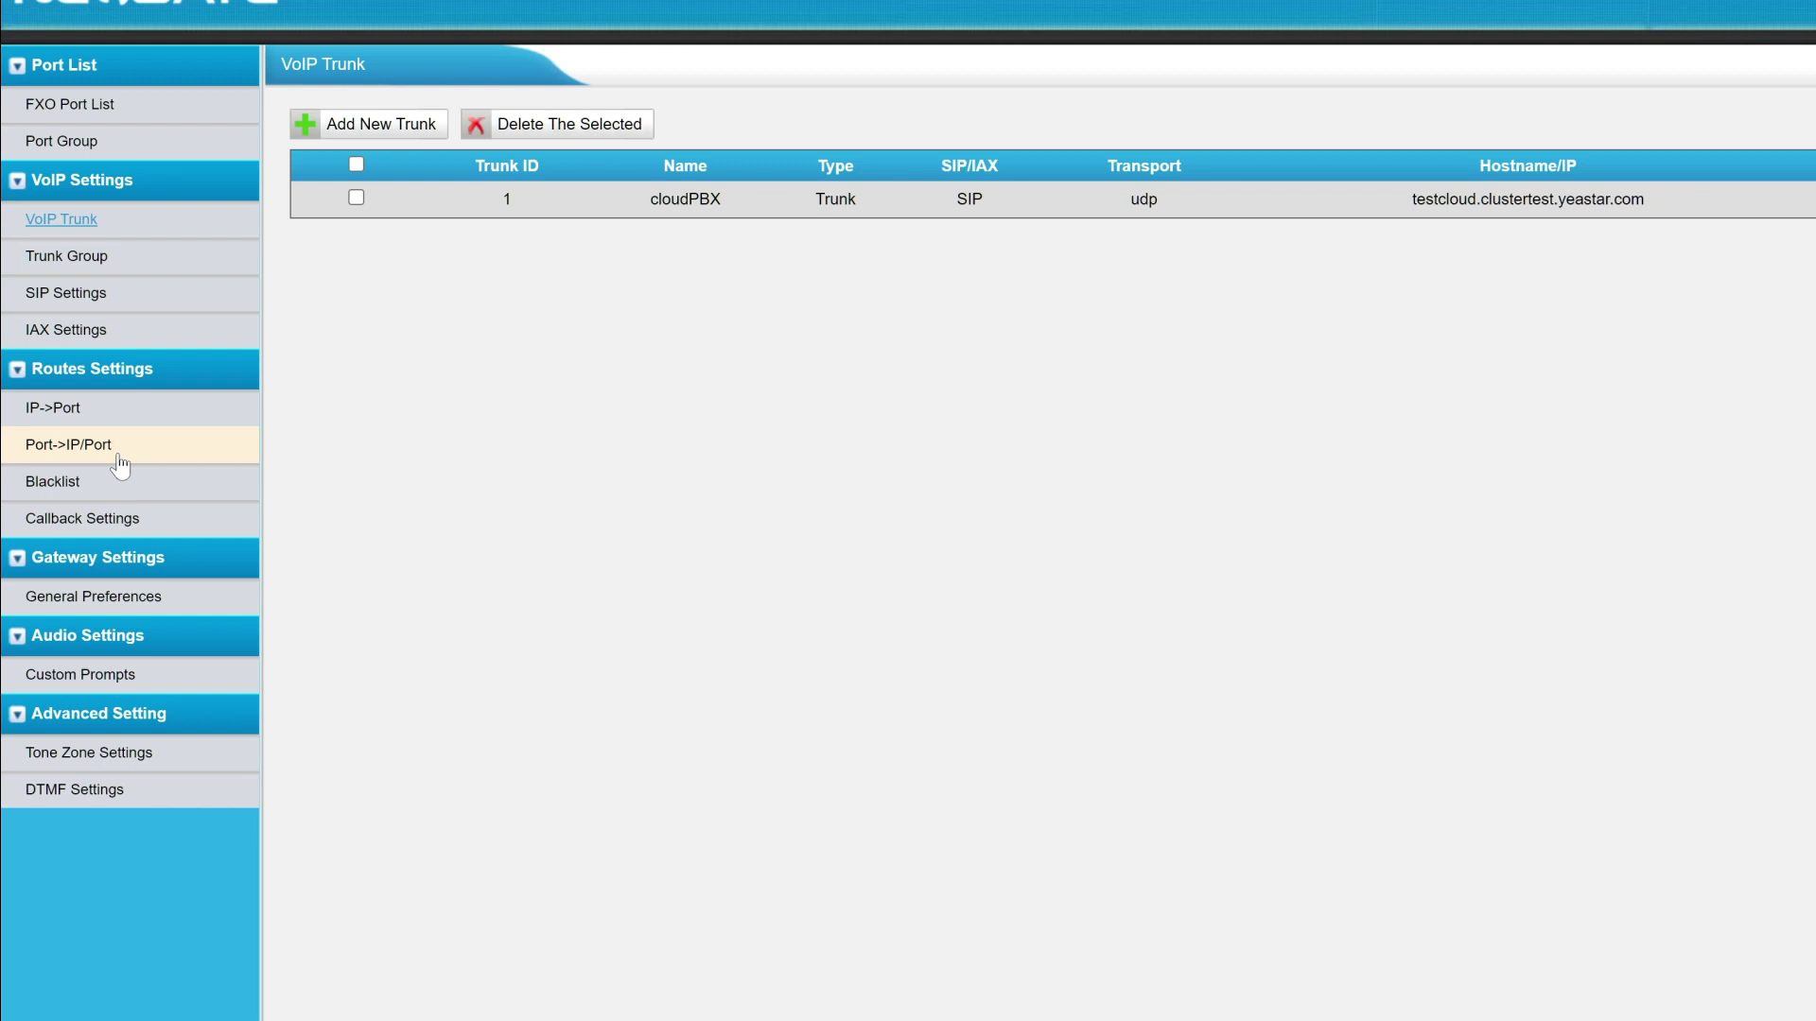
- Create Port->IP/Port route cloudPBX to SIP trunk cloudPBX with hotline 99999
{"action": "left_click", "coordinate": [117, 457]}
{"action": "left_click", "coordinate": [380, 138]}
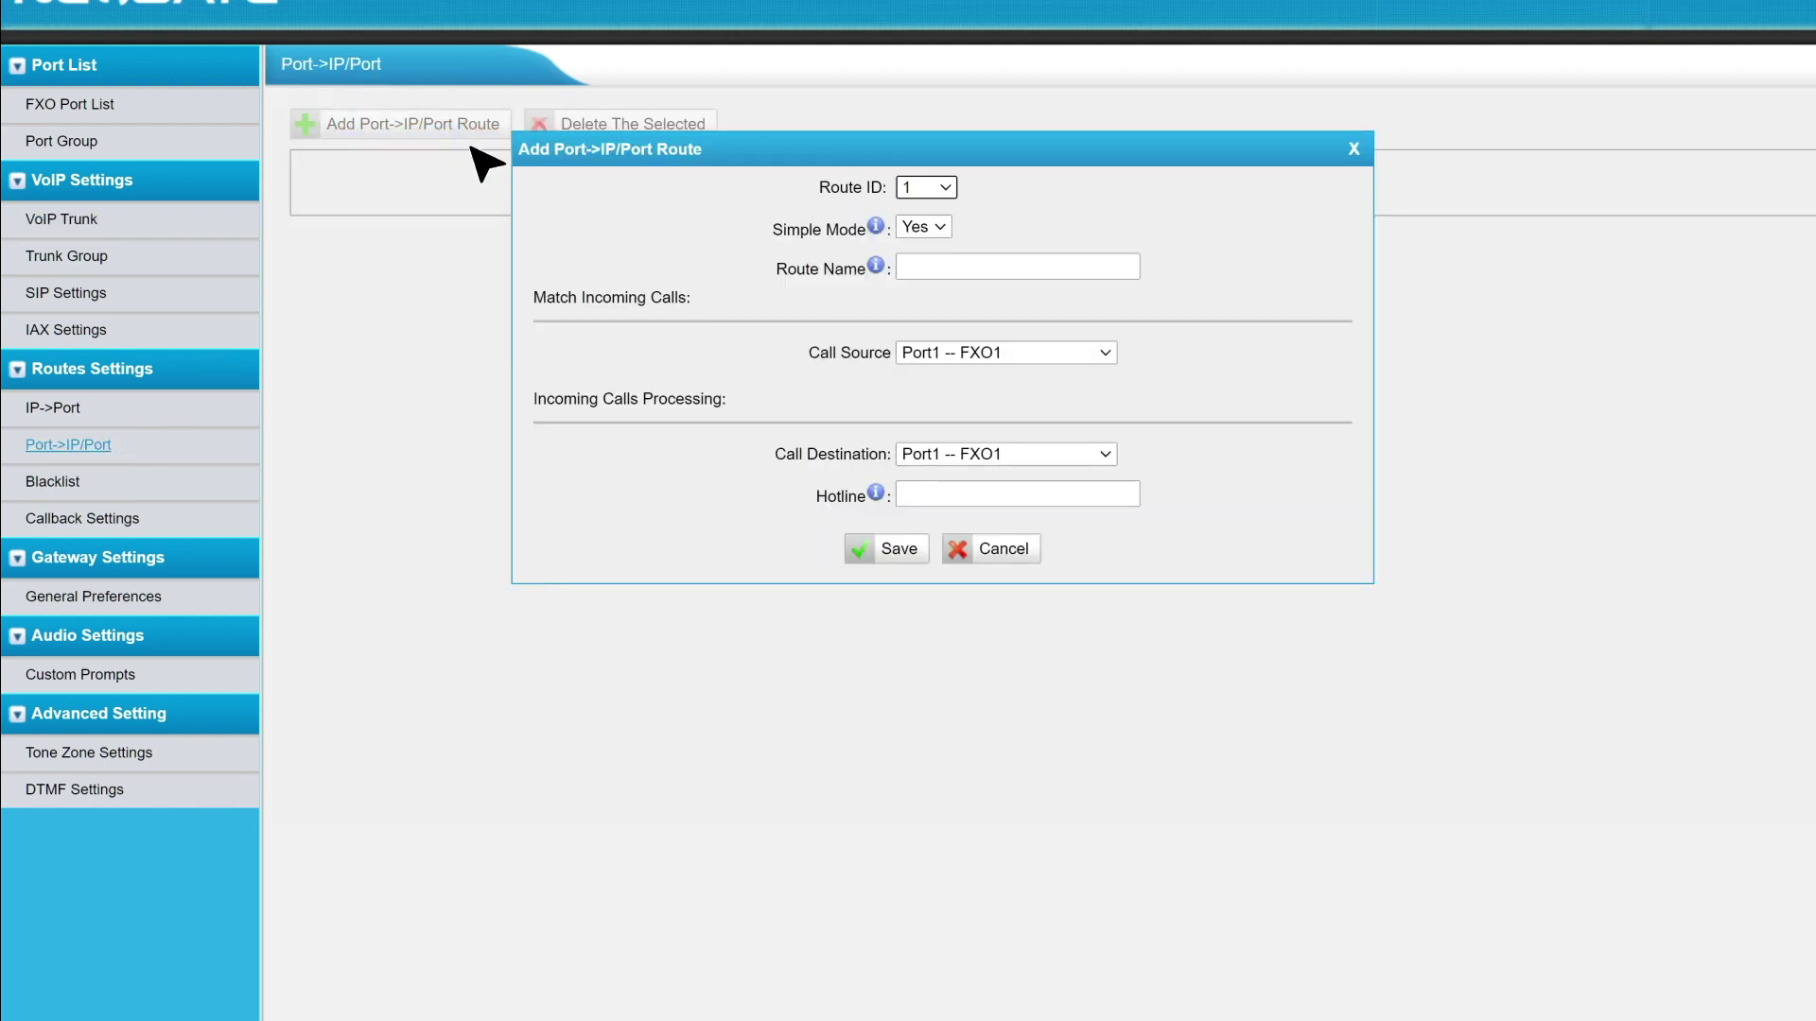
{"action": "left_click", "coordinate": [1020, 265]}
{"action": "left_click", "coordinate": [950, 311]}
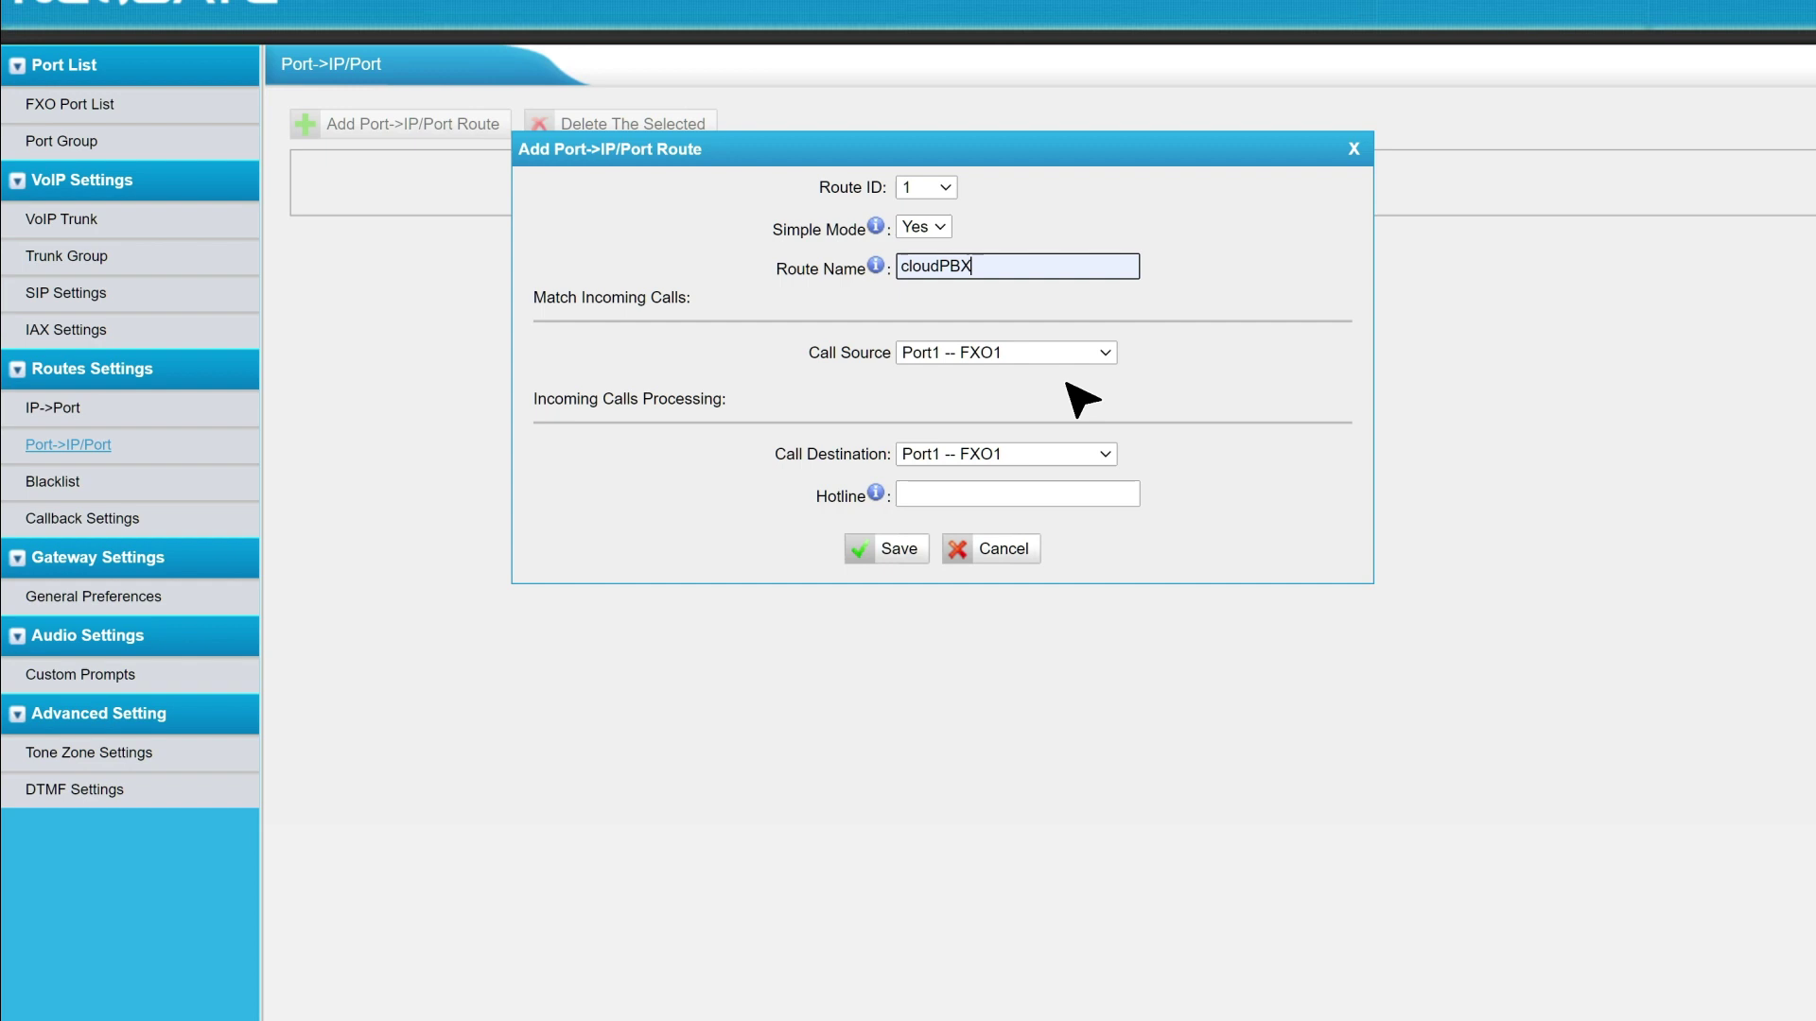
{"action": "left_click", "coordinate": [1107, 455]}
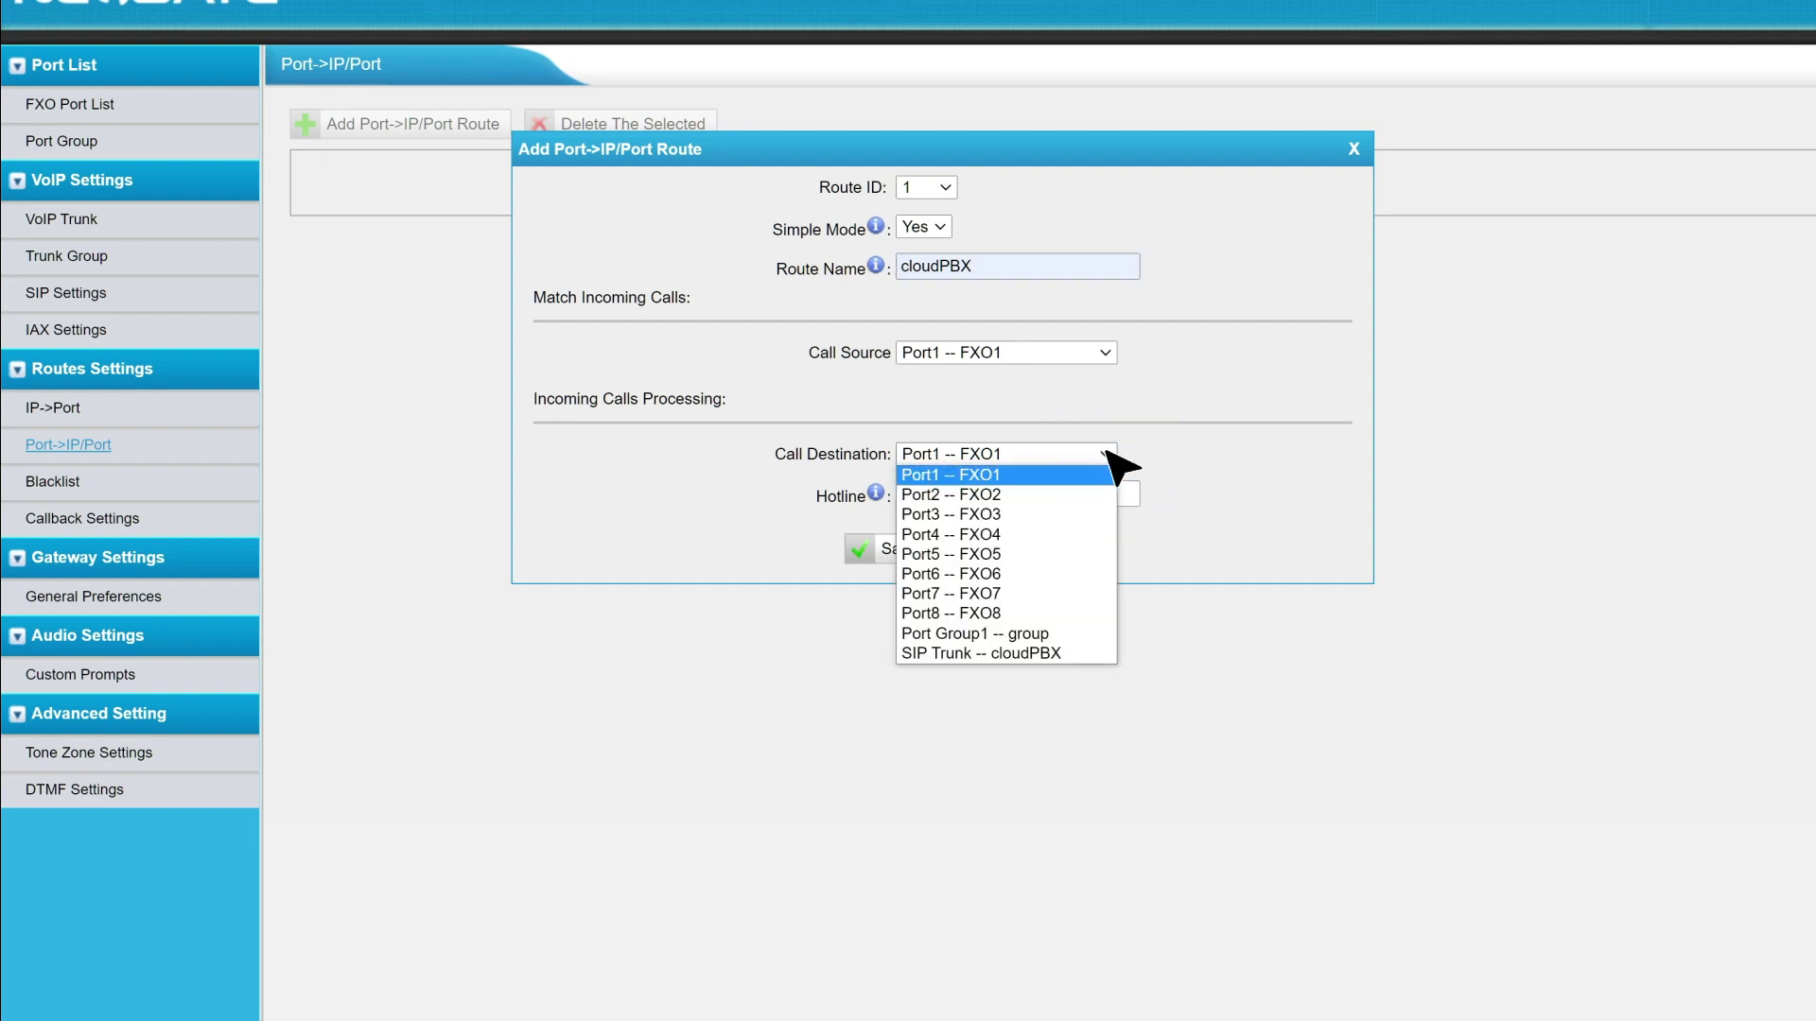
{"action": "left_click", "coordinate": [1097, 652]}
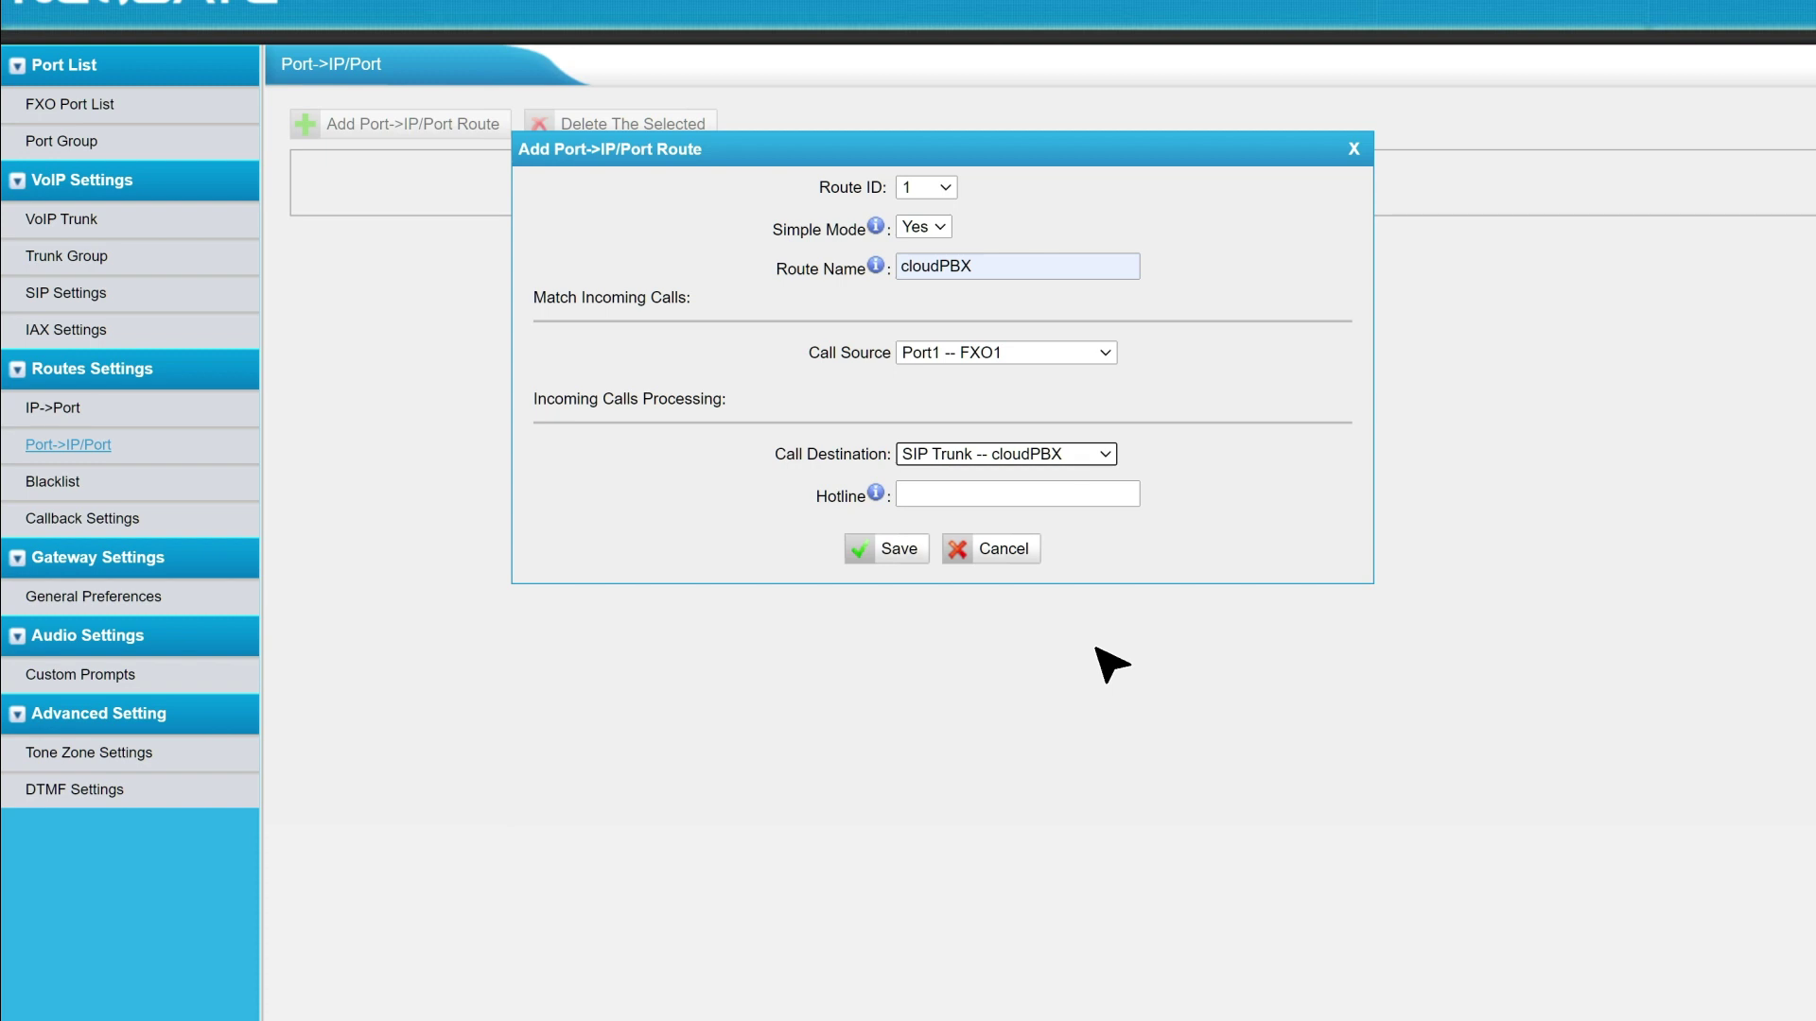
{"action": "left_click", "coordinate": [1093, 492]}
{"action": "left_click", "coordinate": [1092, 535]}
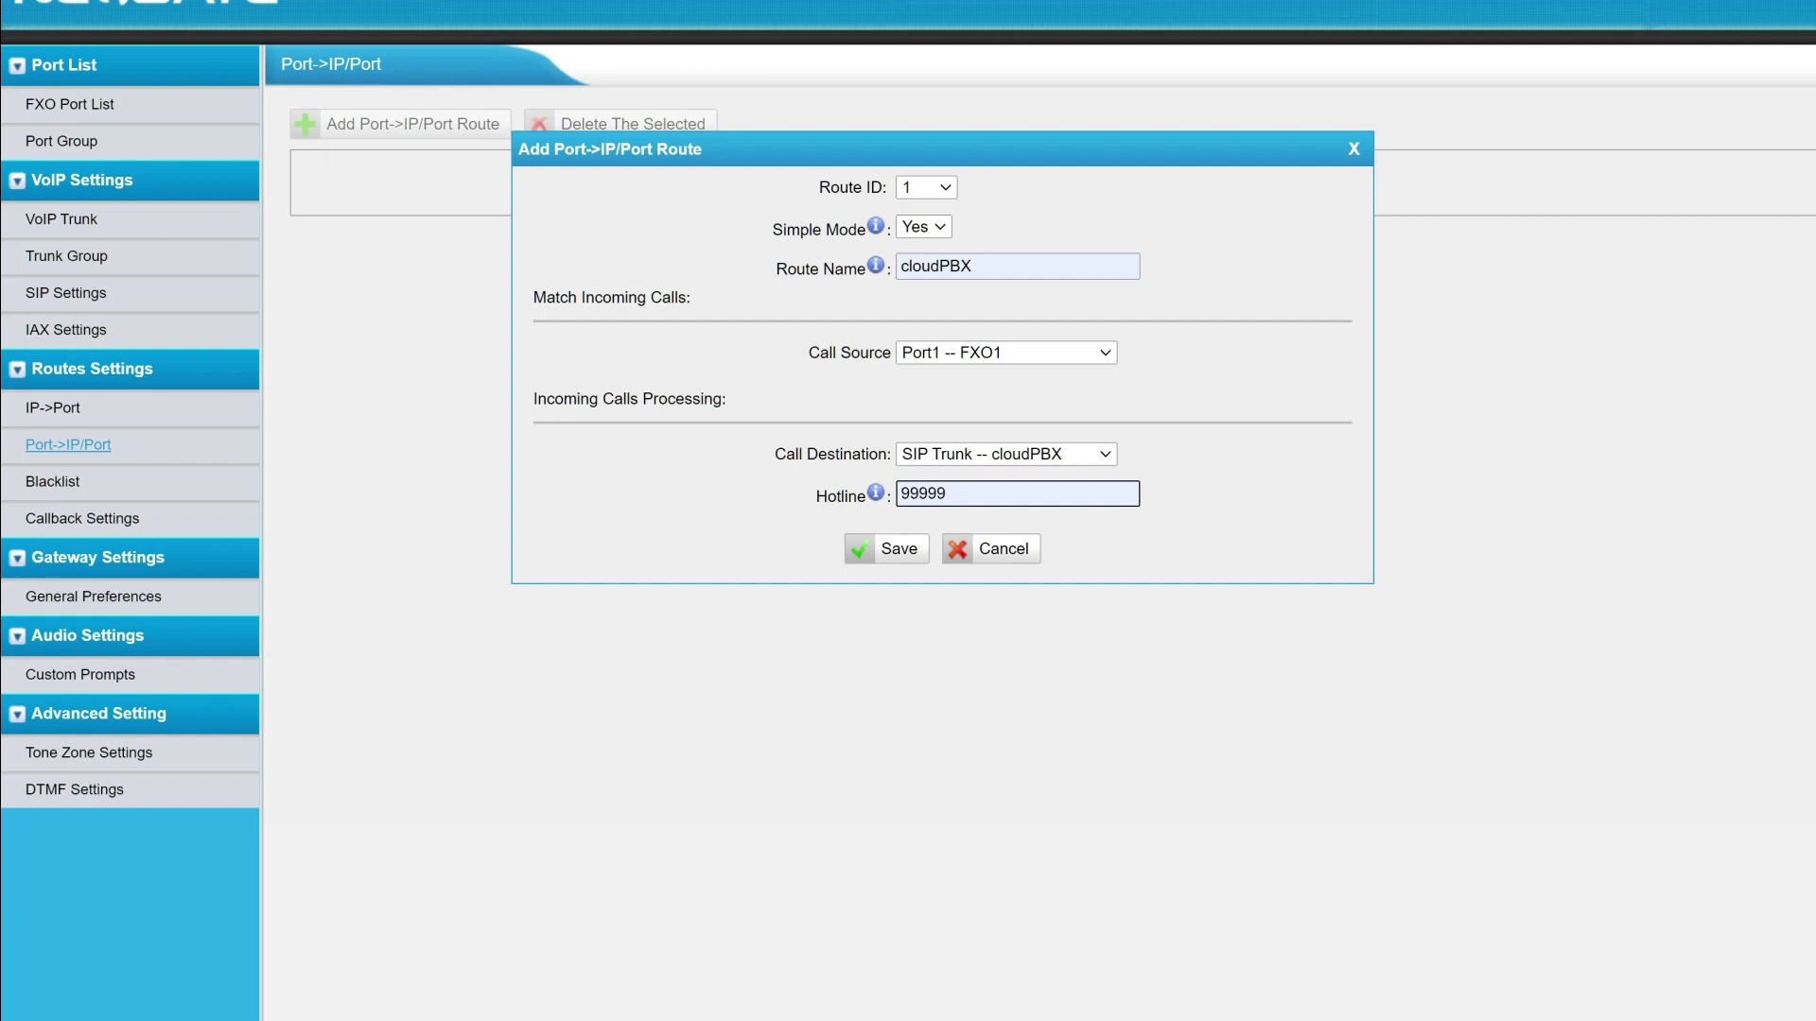
{"action": "left_click", "coordinate": [913, 558]}
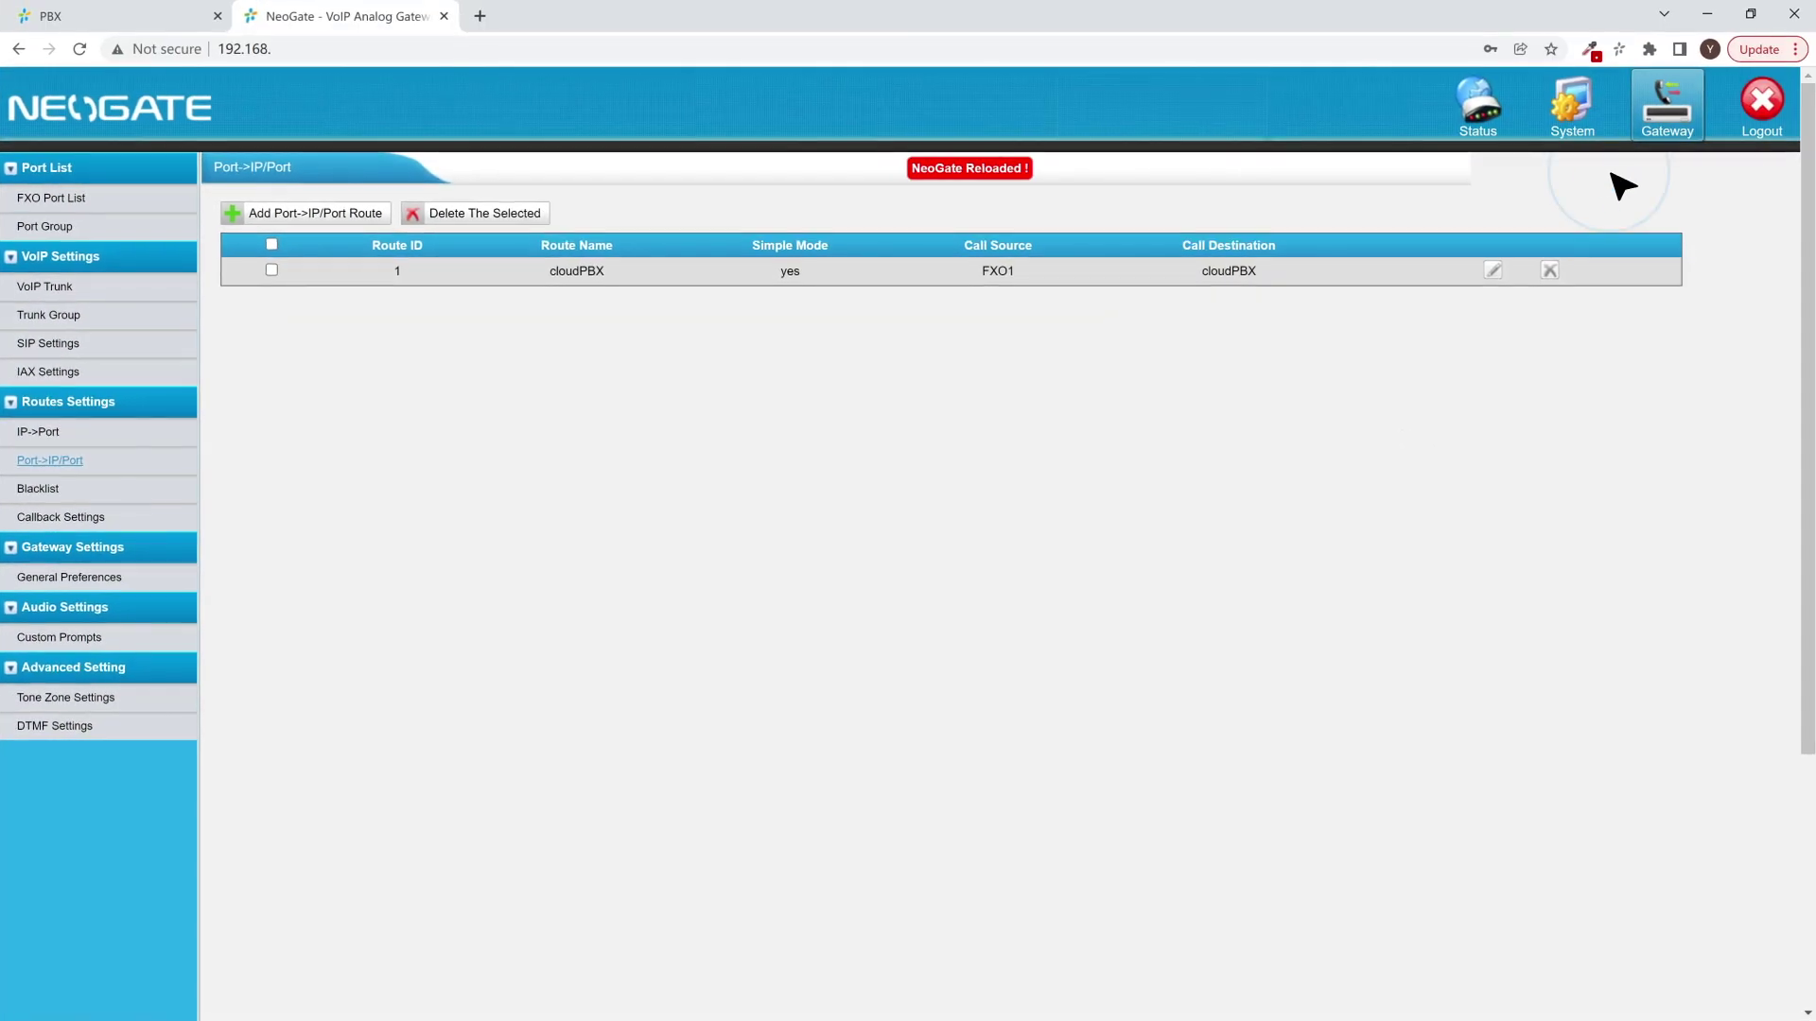
- Start a PBX inbound route named TA-FXO and add its DID pattern row
{"action": "left_click", "coordinate": [110, 16]}
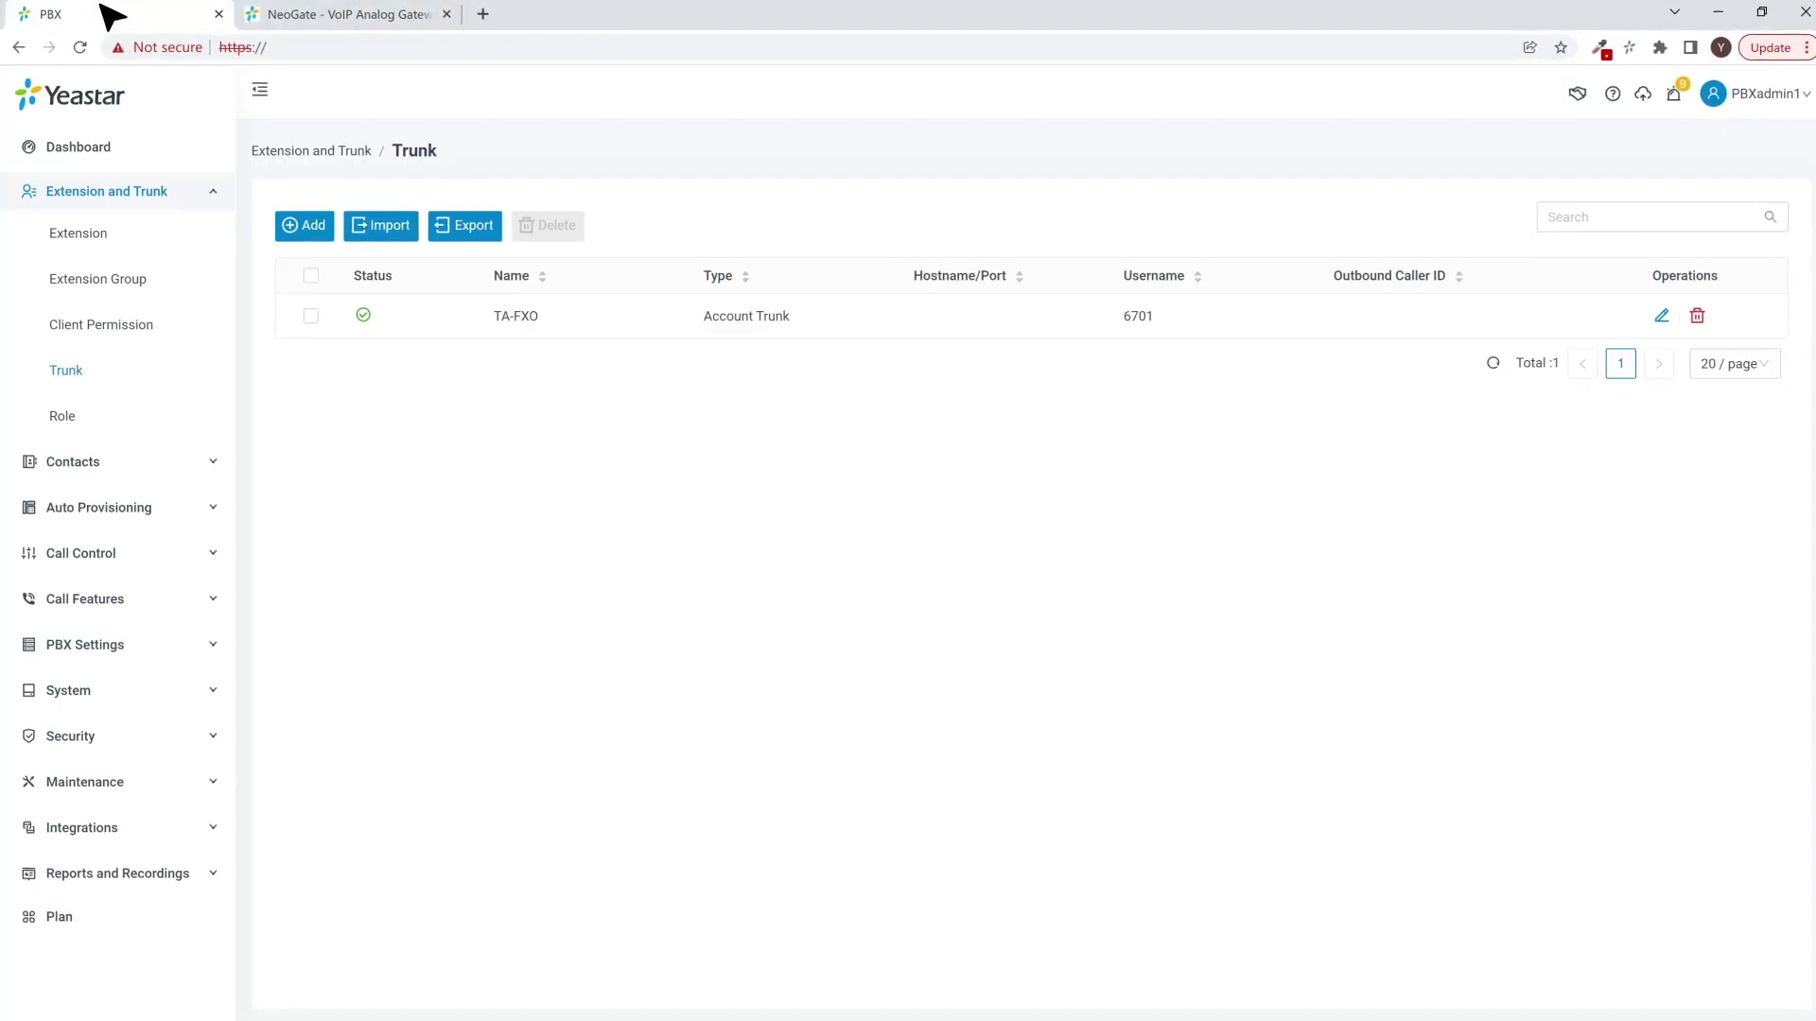
{"action": "left_click", "coordinate": [154, 554]}
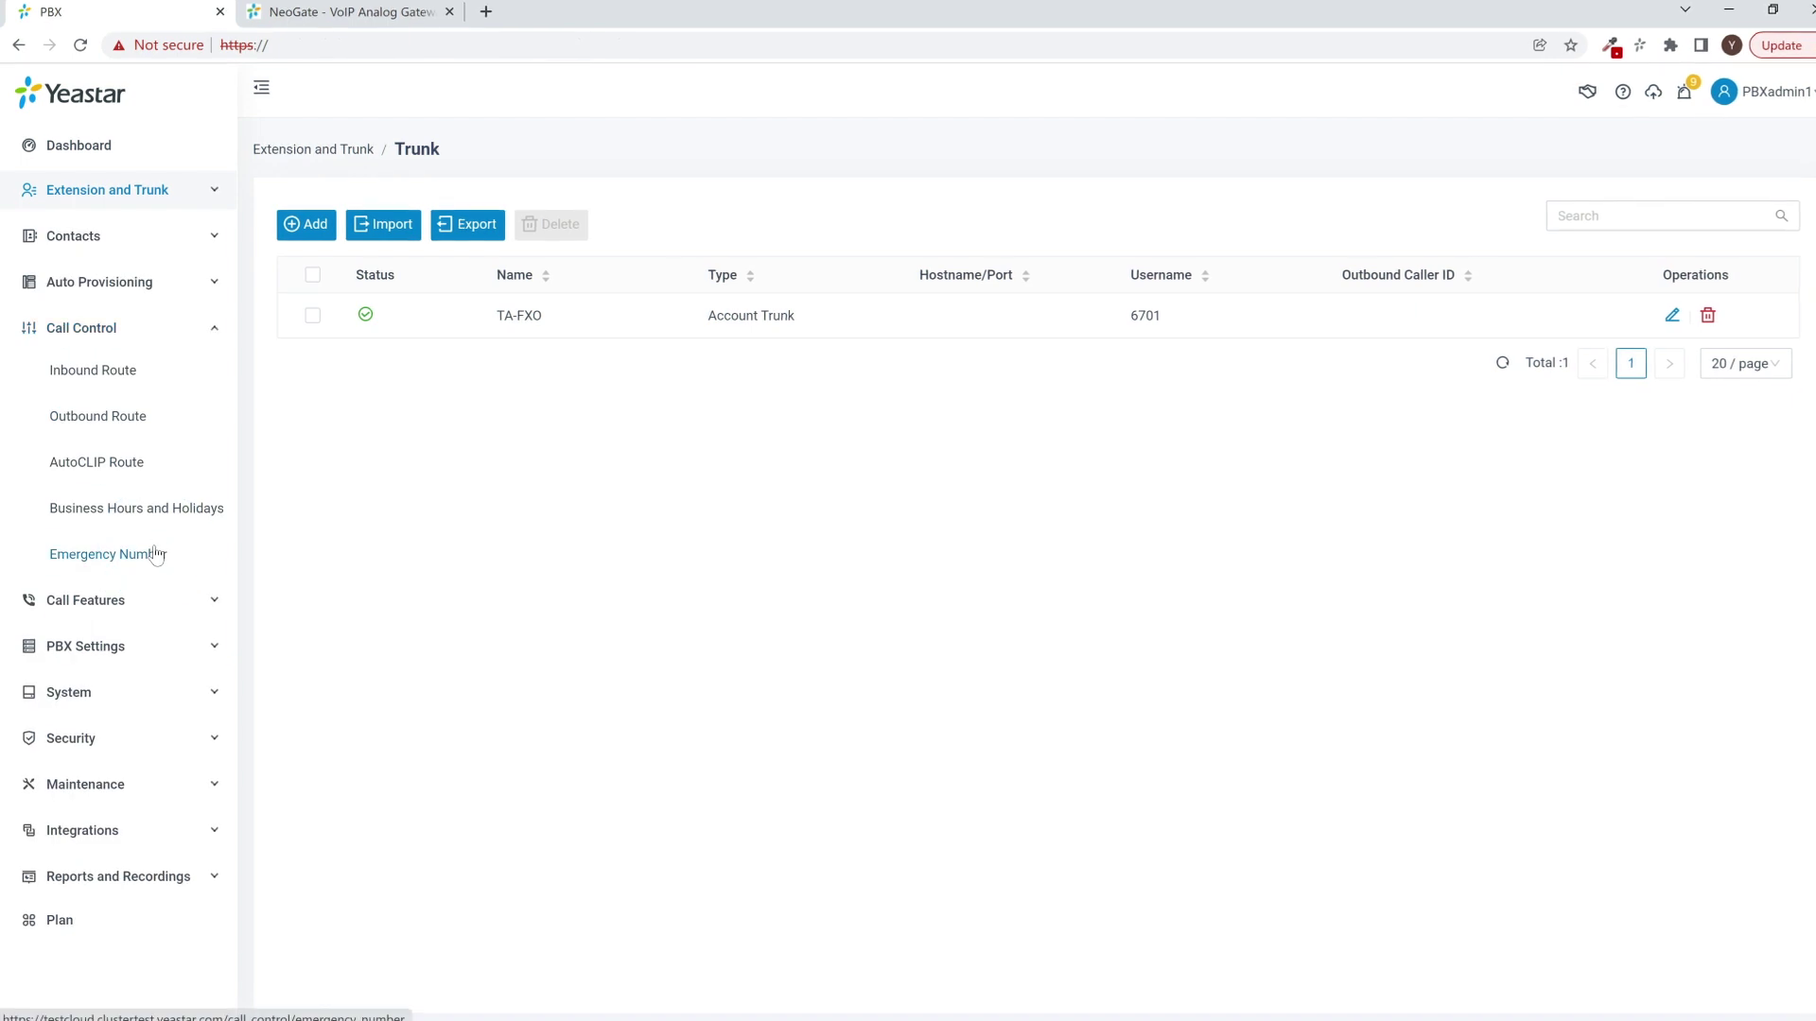
{"action": "left_click", "coordinate": [133, 379]}
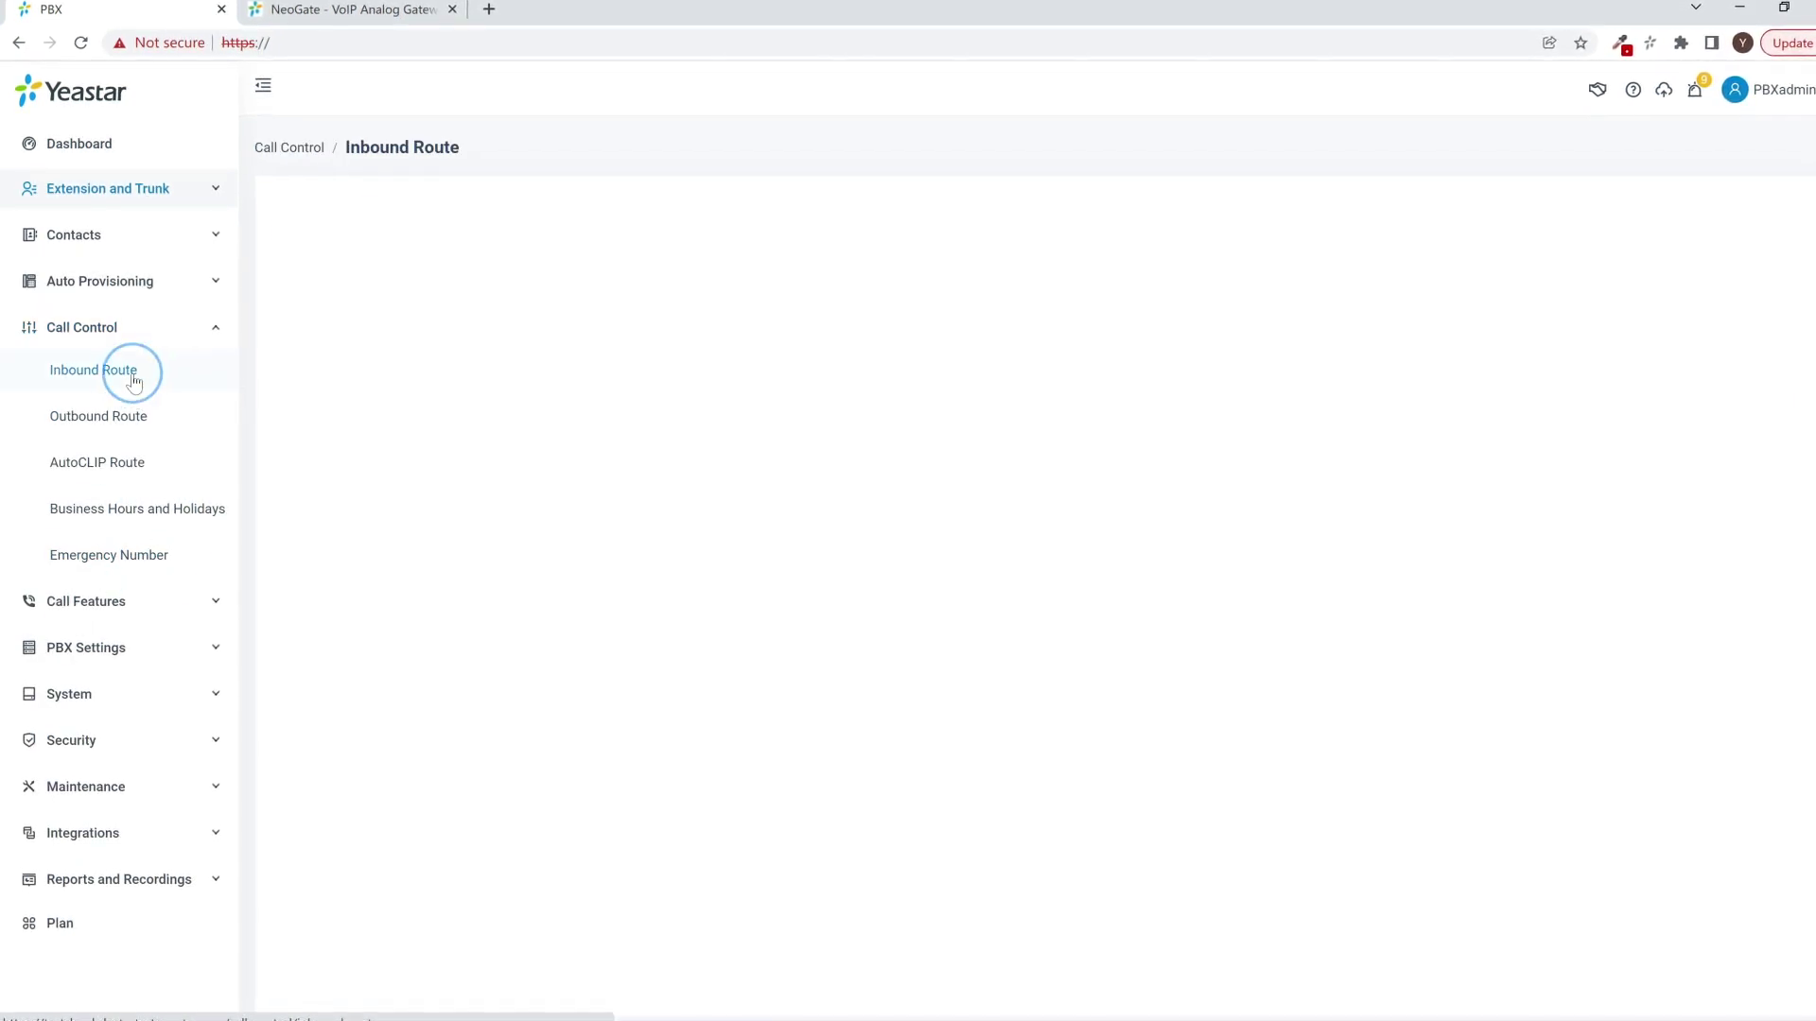
{"action": "left_click", "coordinate": [309, 214]}
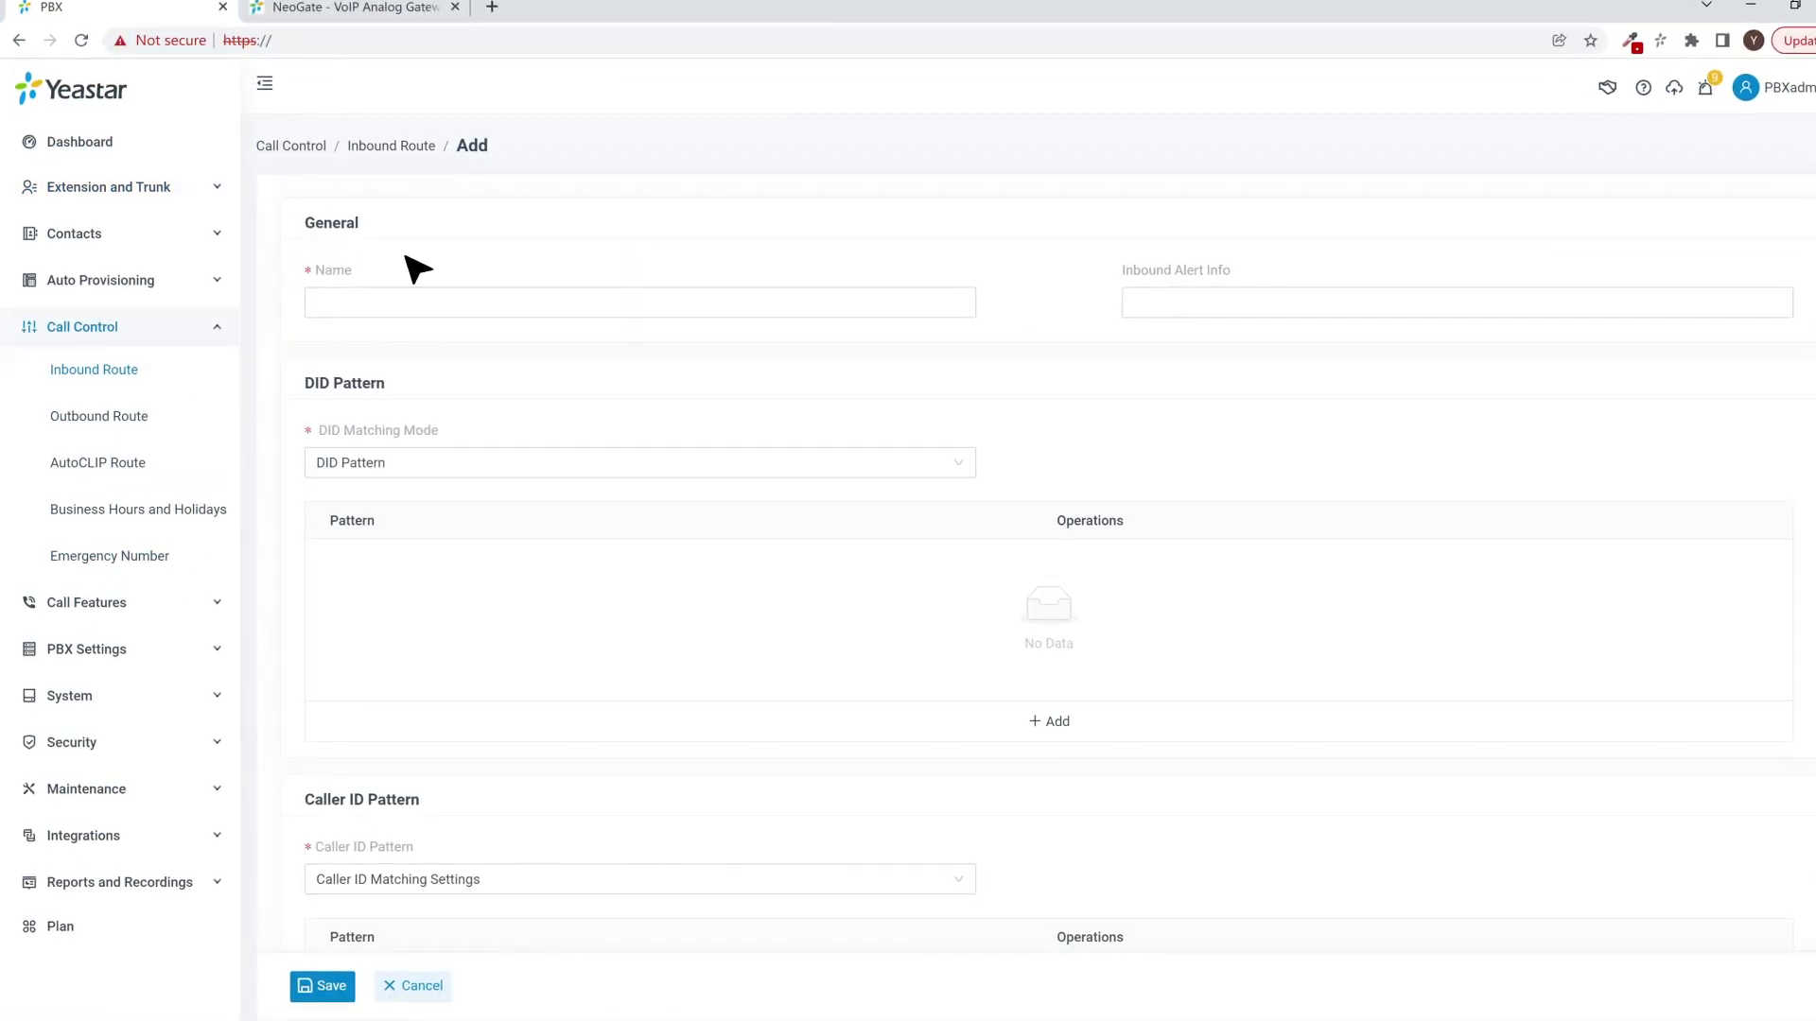
{"action": "left_click", "coordinate": [416, 303]}
{"action": "type", "text": "TA-FXO"}
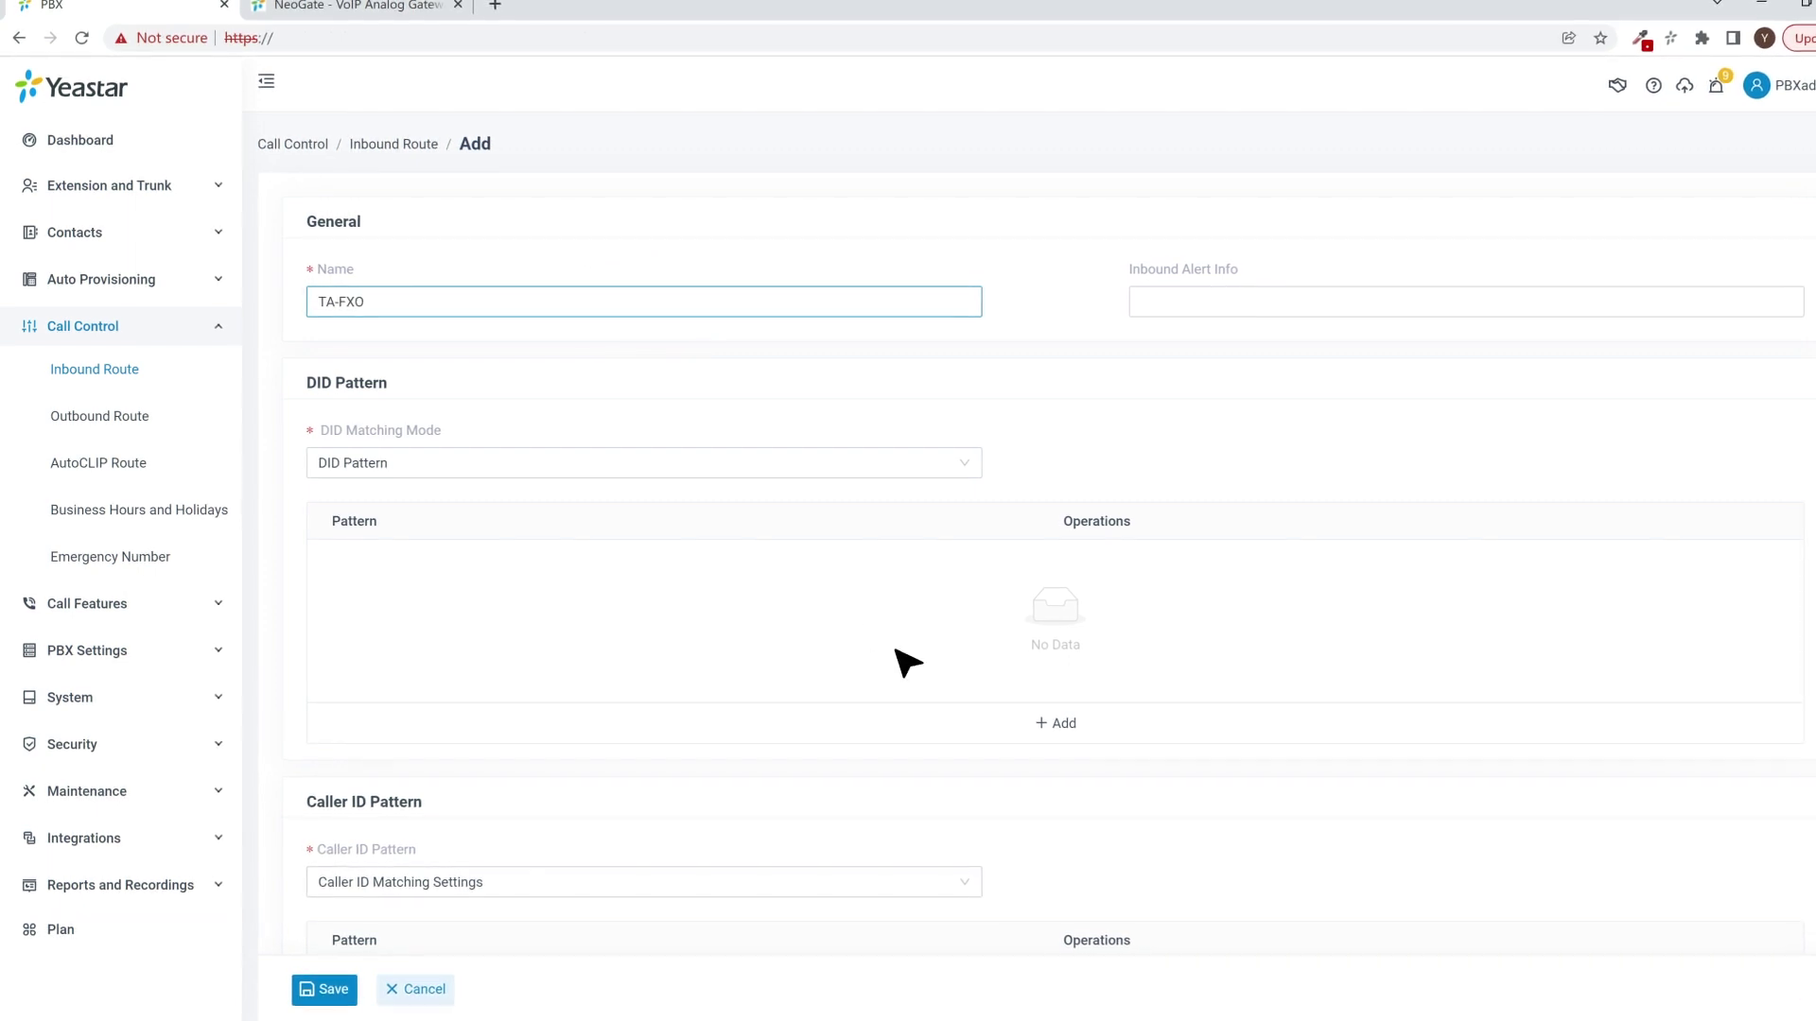
{"action": "left_click", "coordinate": [973, 722]}
{"action": "left_click", "coordinate": [454, 573]}
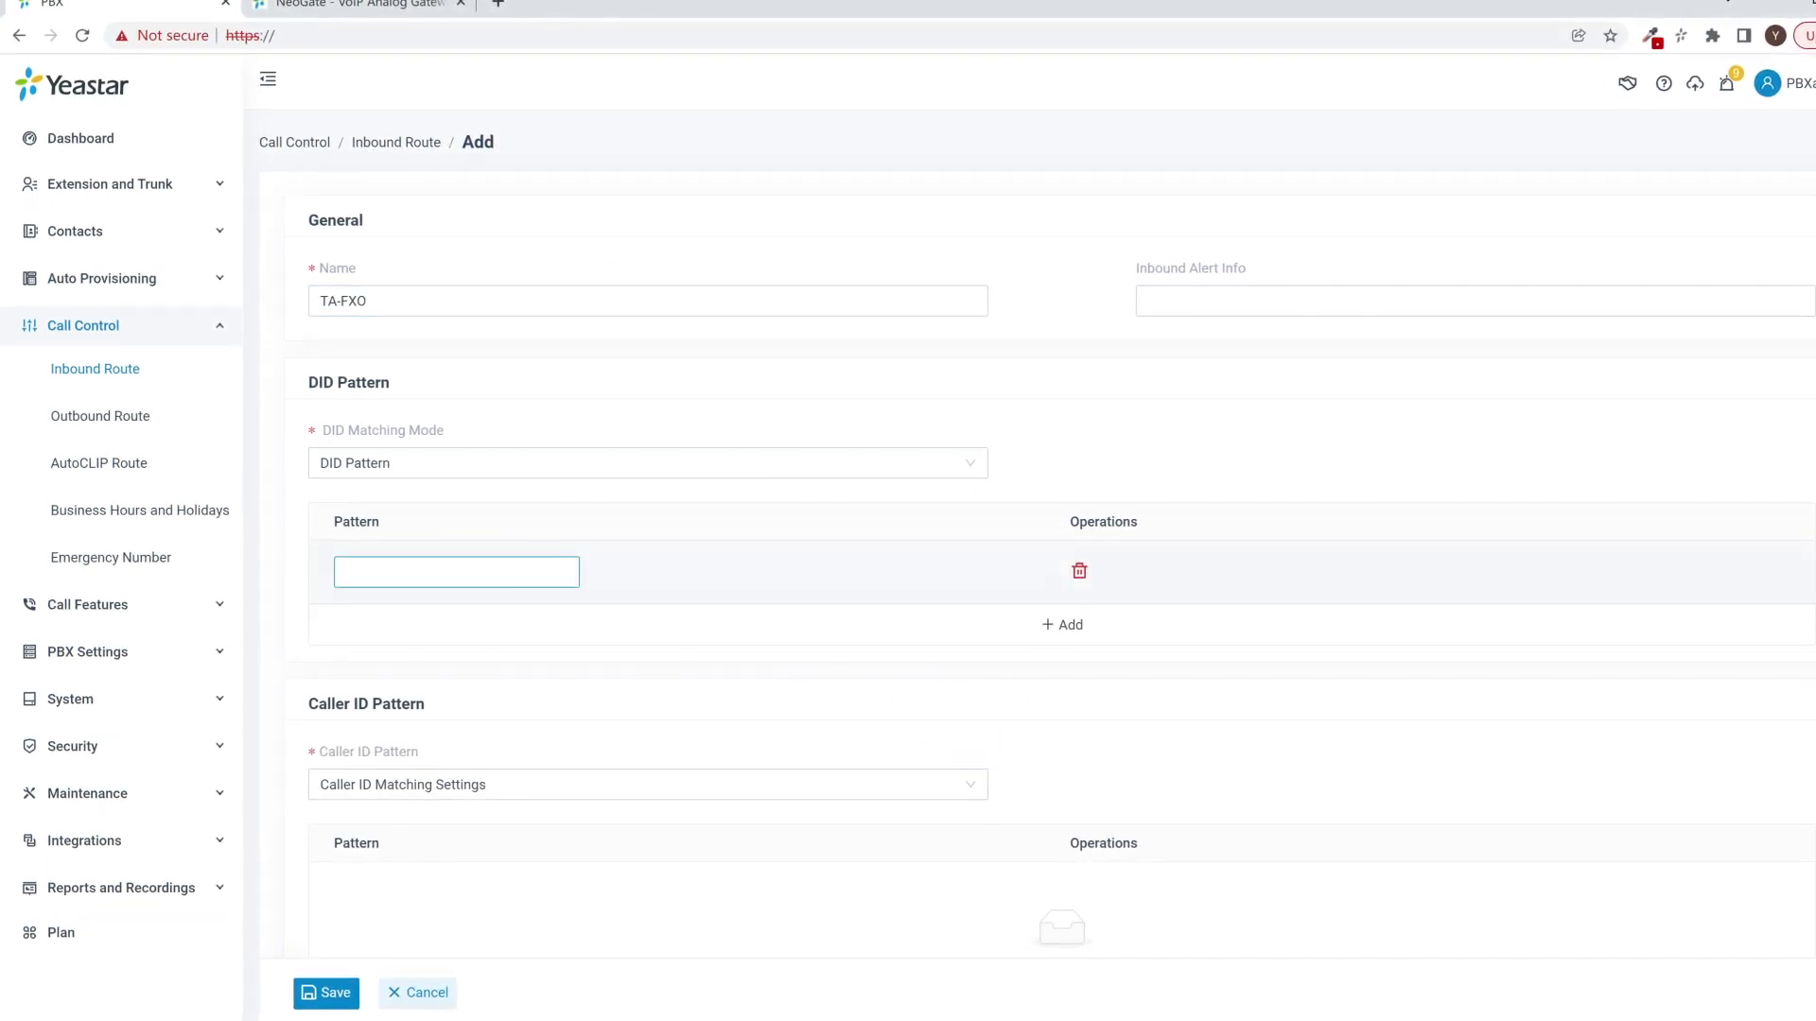
- Select trunk TA-FXO, set the default destination to extension 2222-2000, and save
{"action": "scroll", "coordinate": [1059, 568], "scroll_direction": "down", "scroll_amount": 7}
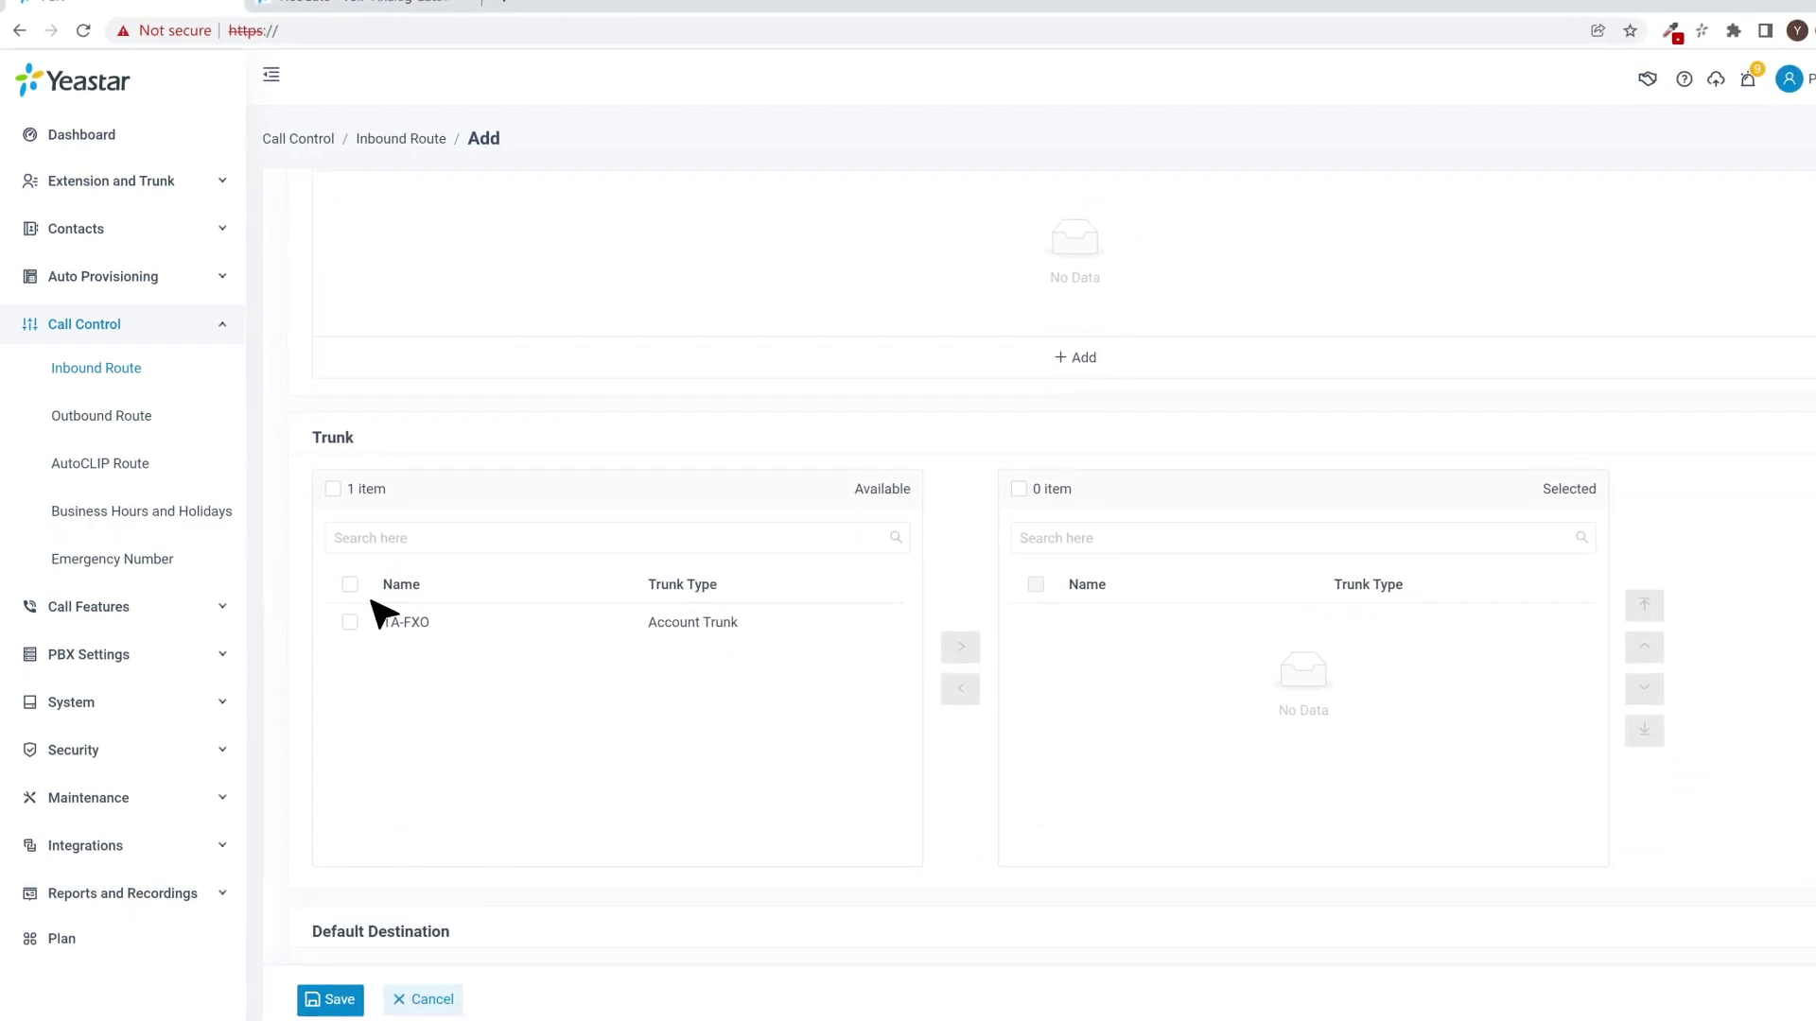
{"action": "left_click", "coordinate": [349, 583]}
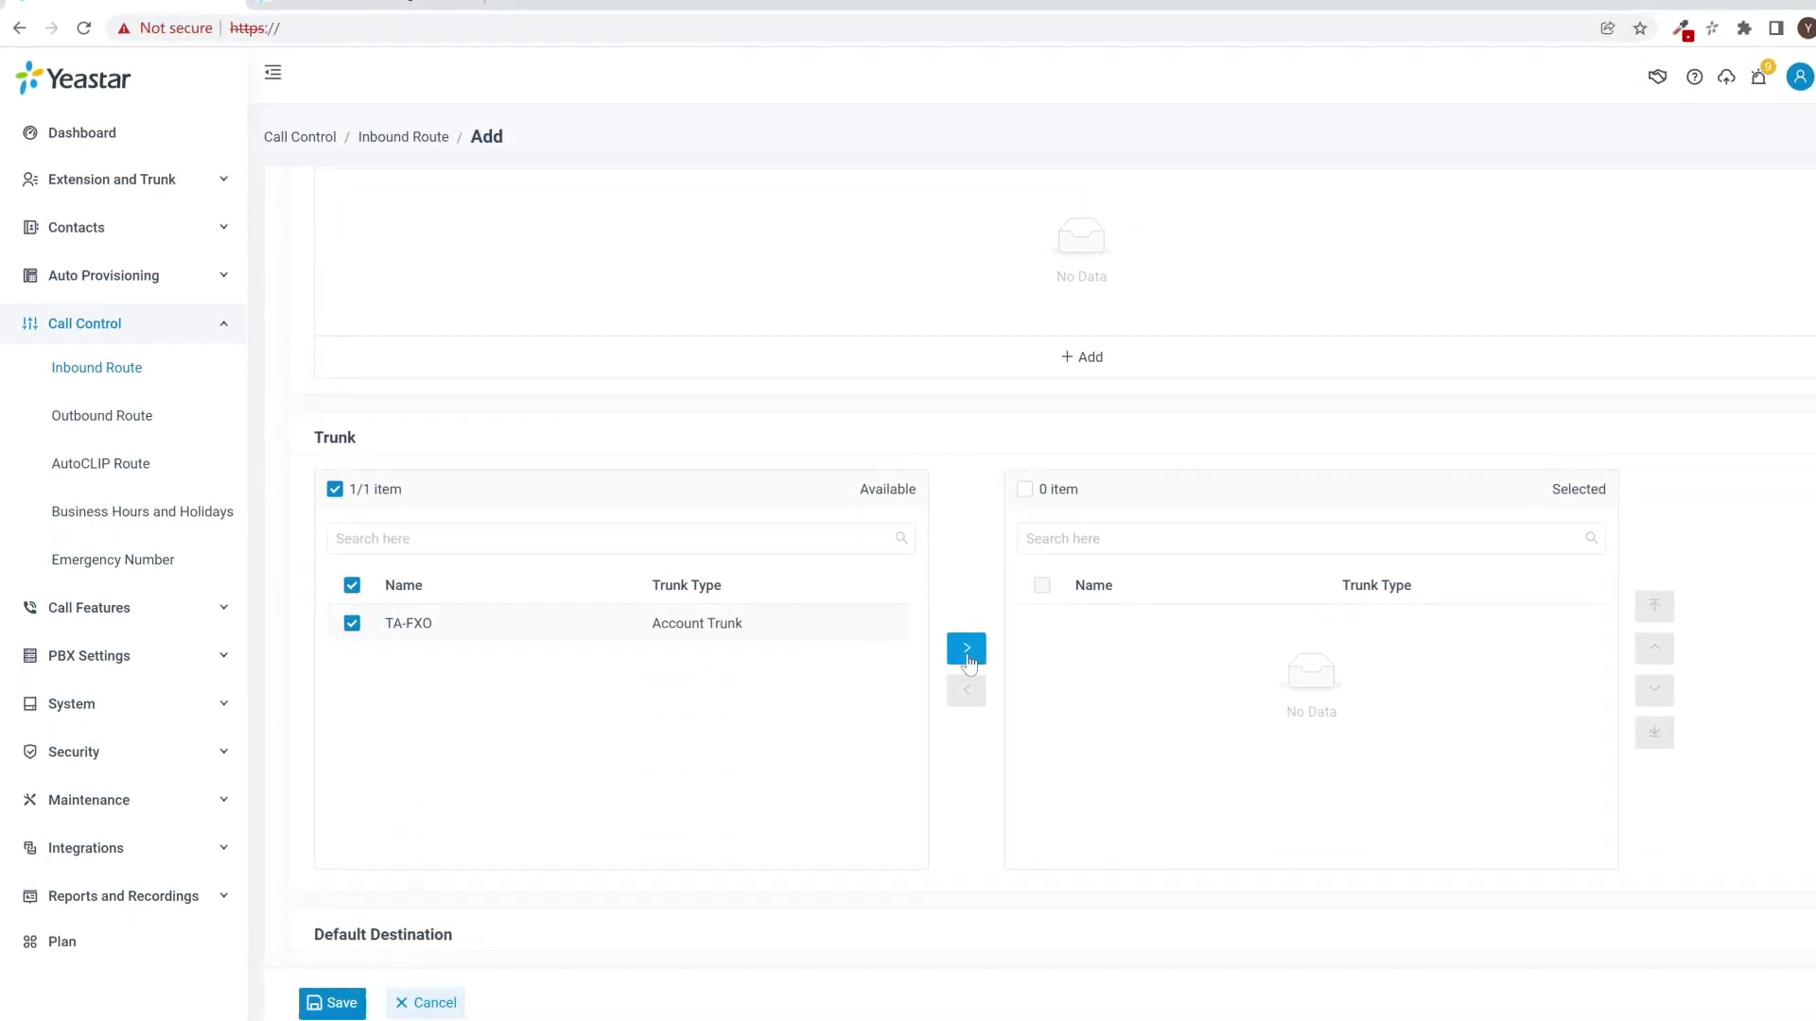
{"action": "left_click", "coordinate": [965, 649]}
{"action": "scroll", "coordinate": [969, 652], "scroll_direction": "down", "scroll_amount": 4}
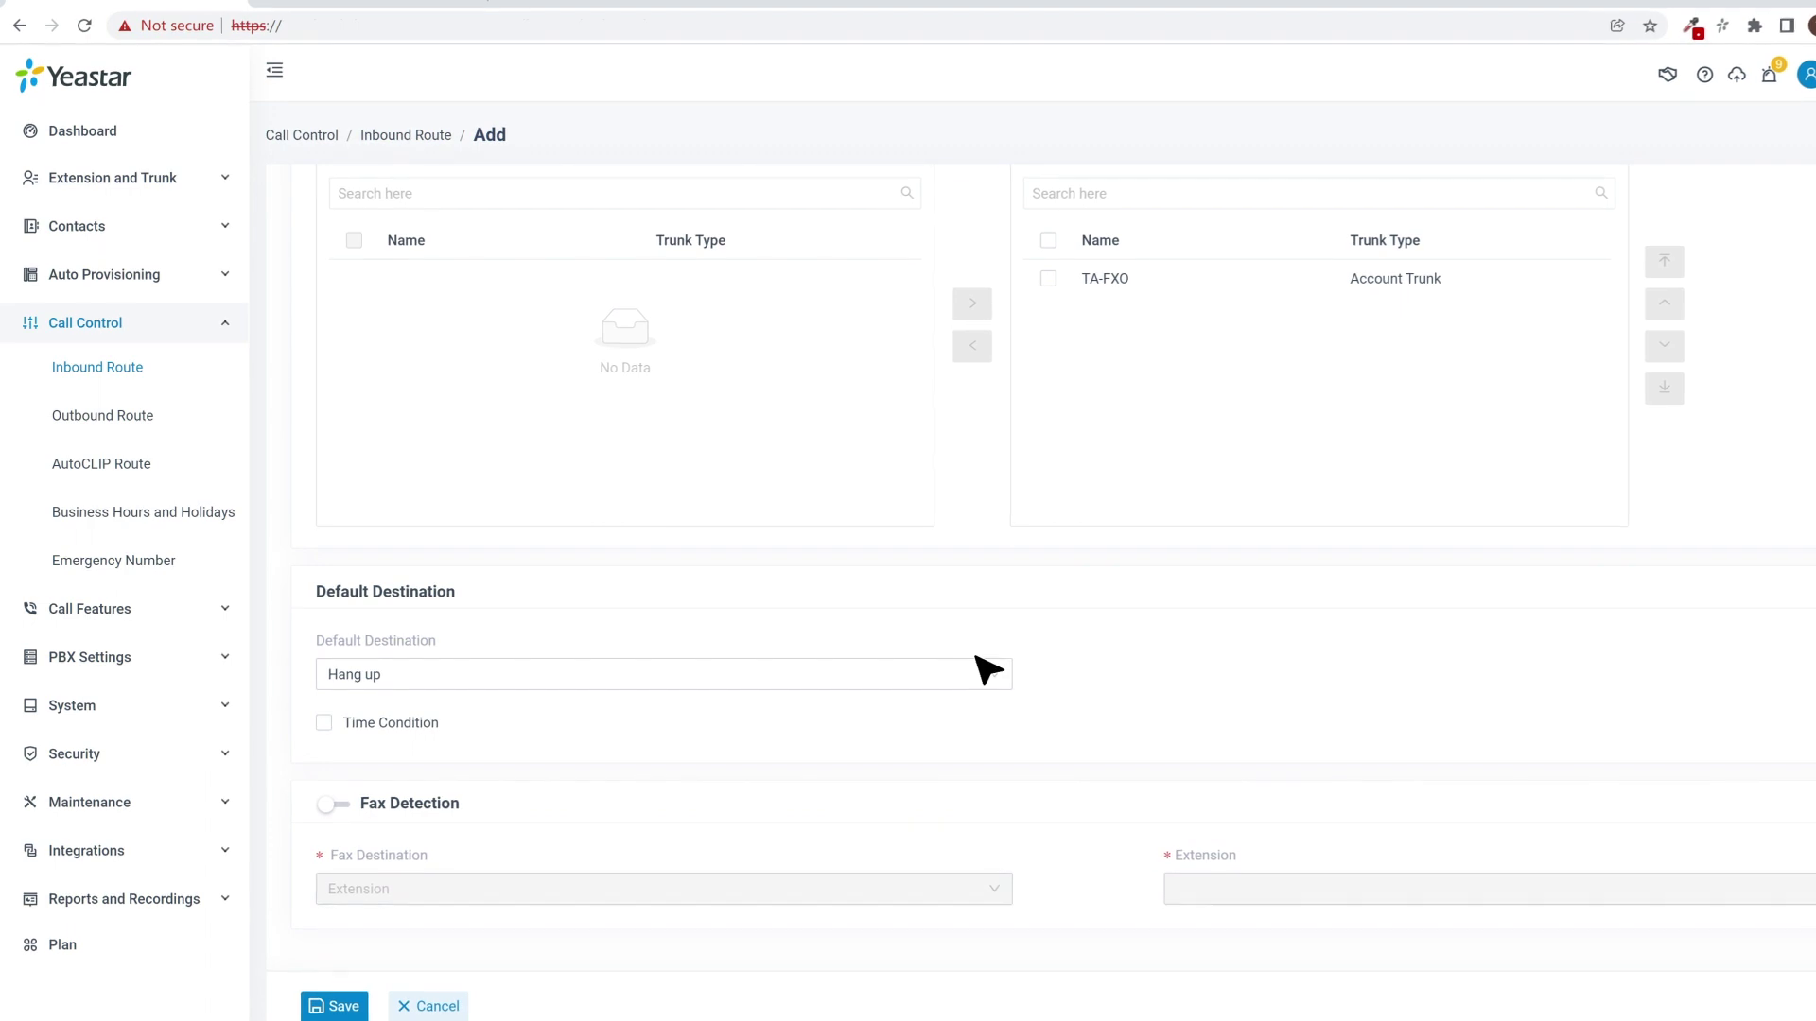
{"action": "left_click", "coordinate": [974, 667]}
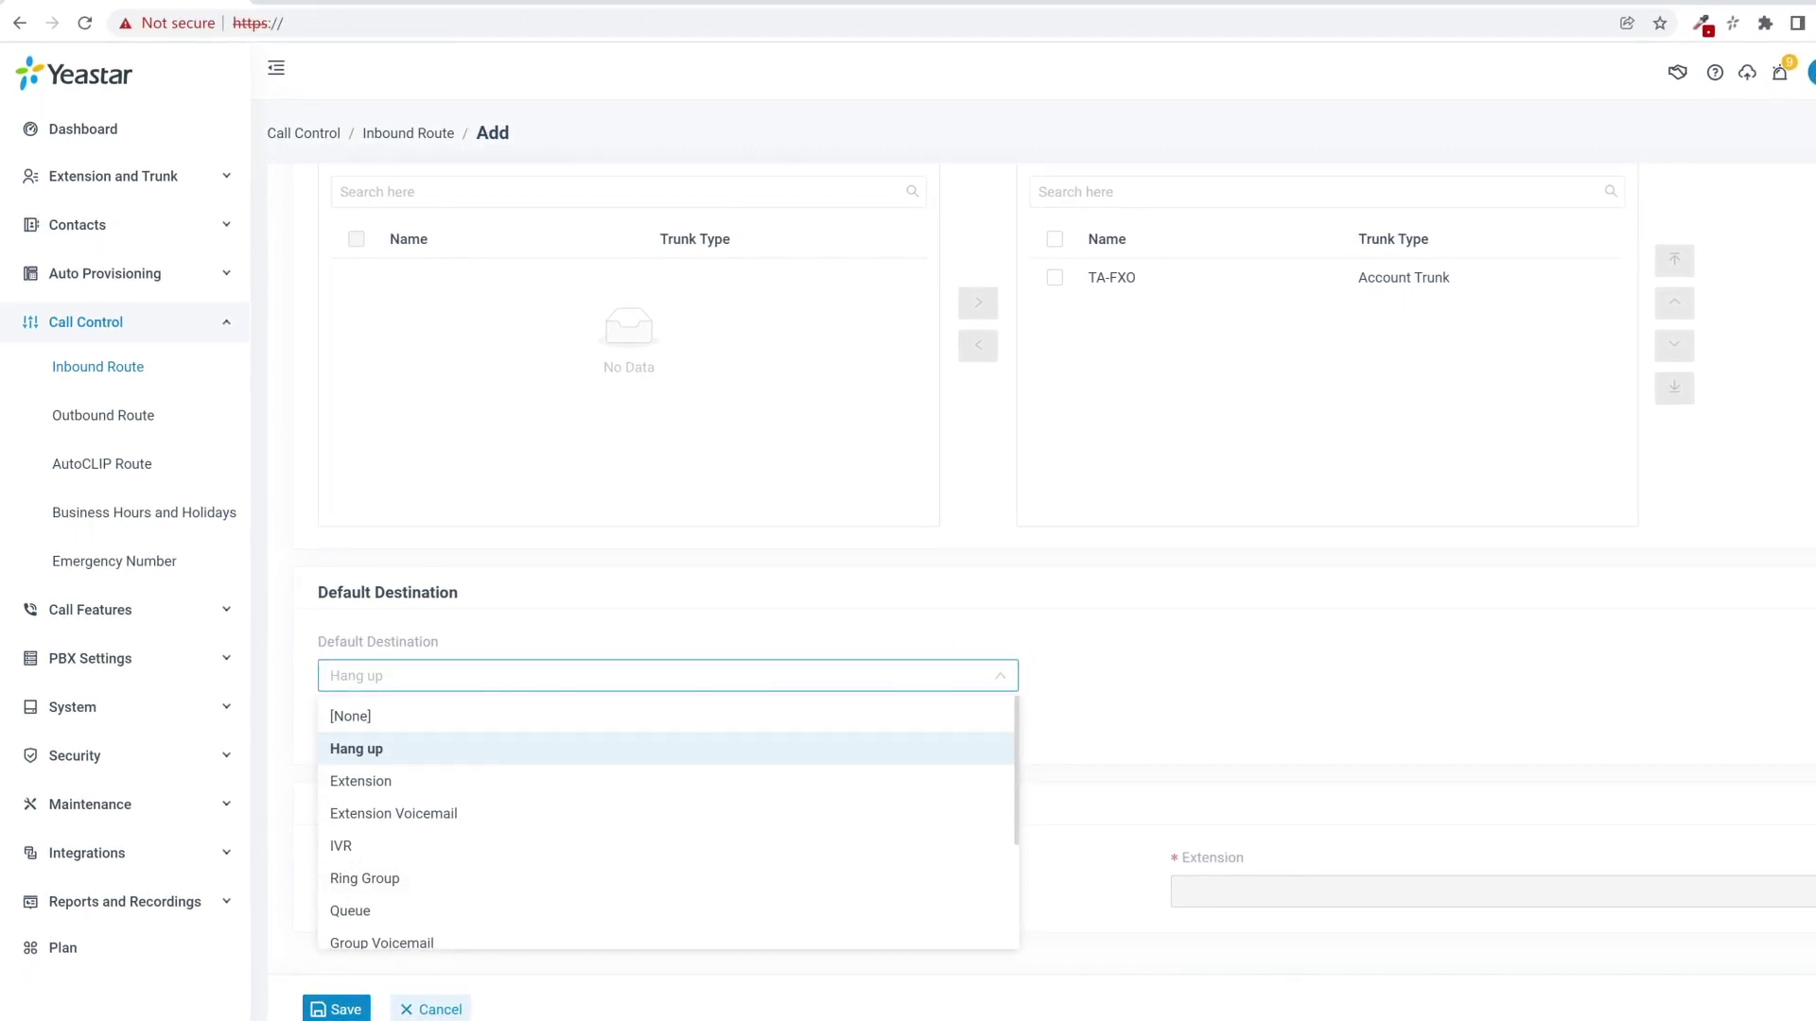
{"action": "left_click", "coordinate": [960, 782]}
{"action": "left_click", "coordinate": [1291, 683]}
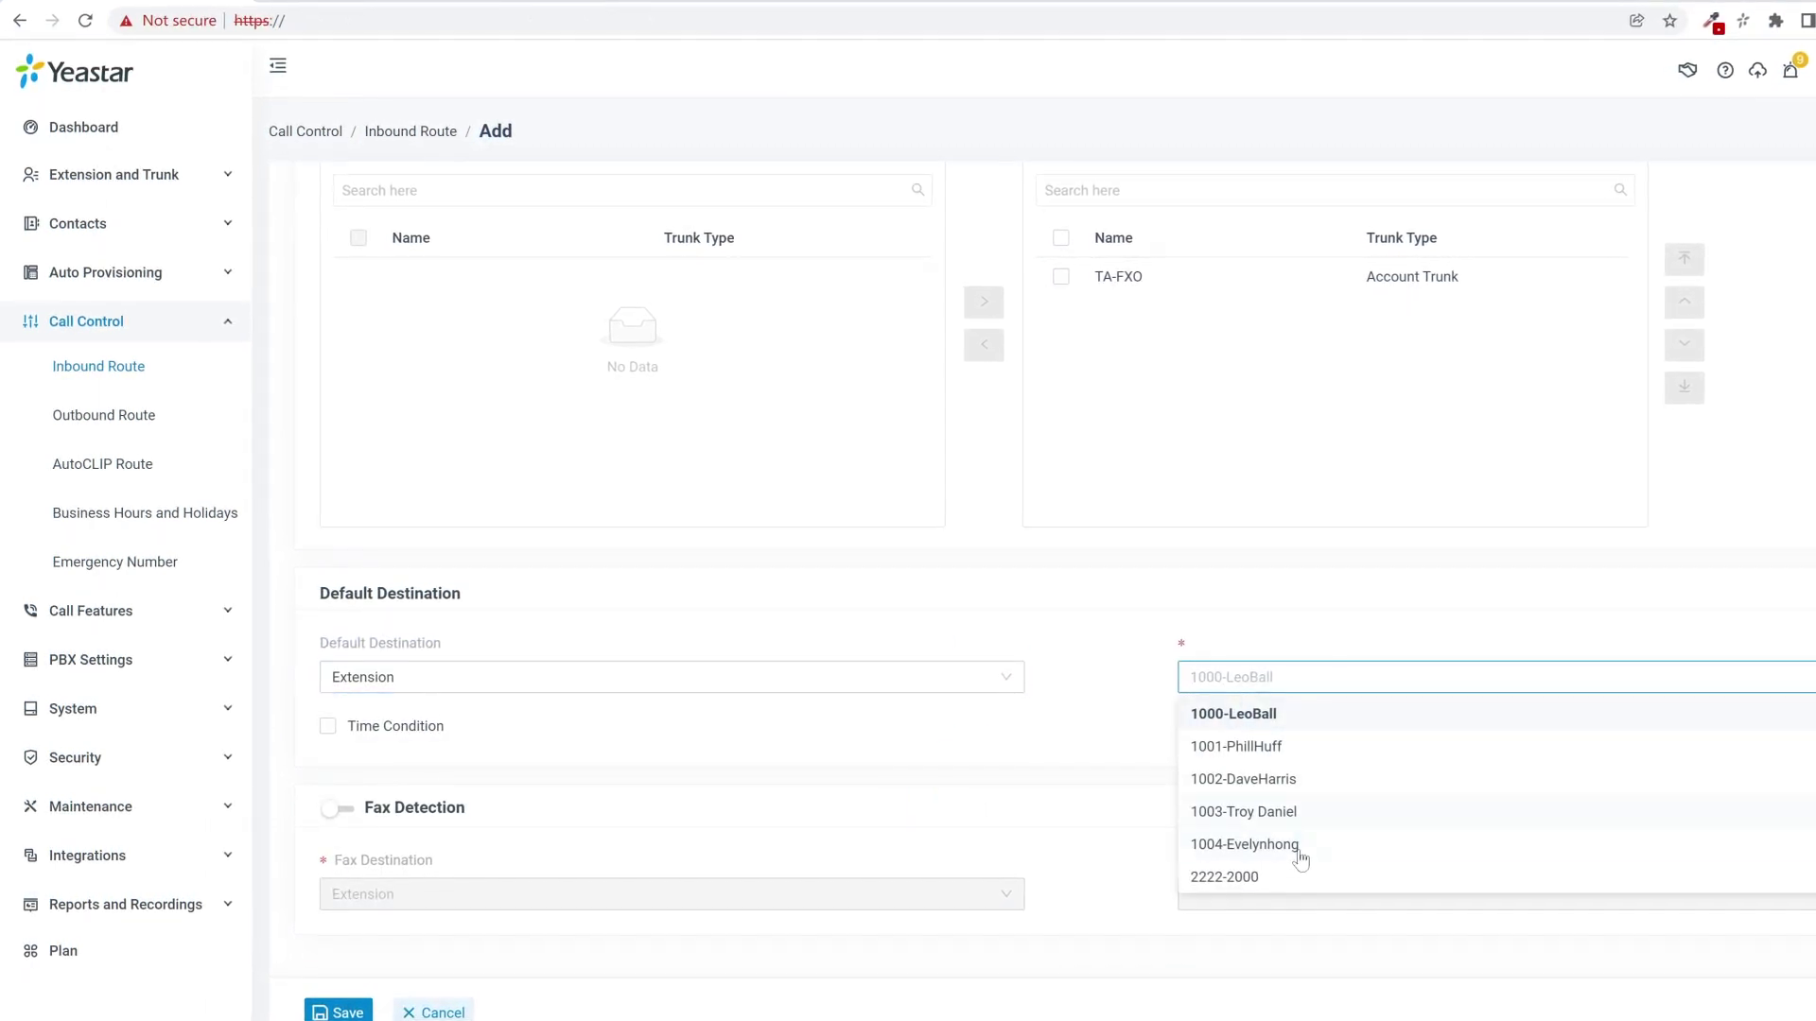
{"action": "left_click", "coordinate": [1305, 876]}
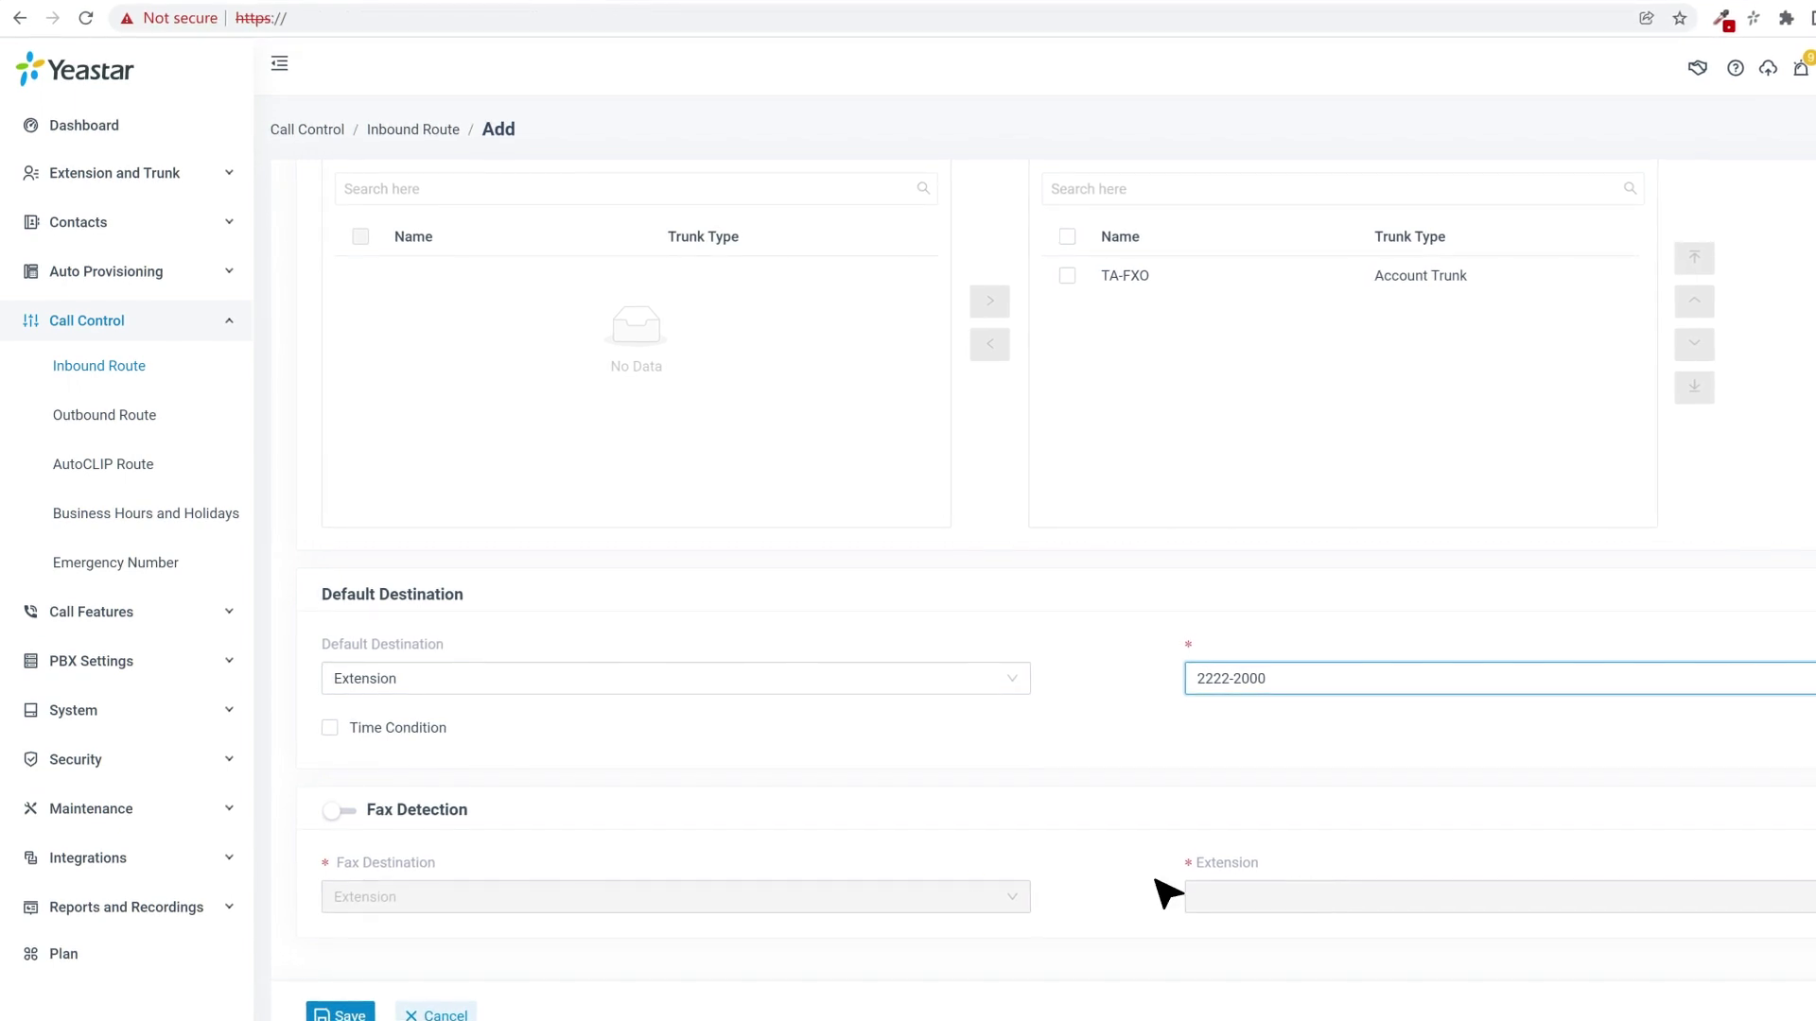
{"action": "left_click", "coordinate": [336, 1012]}
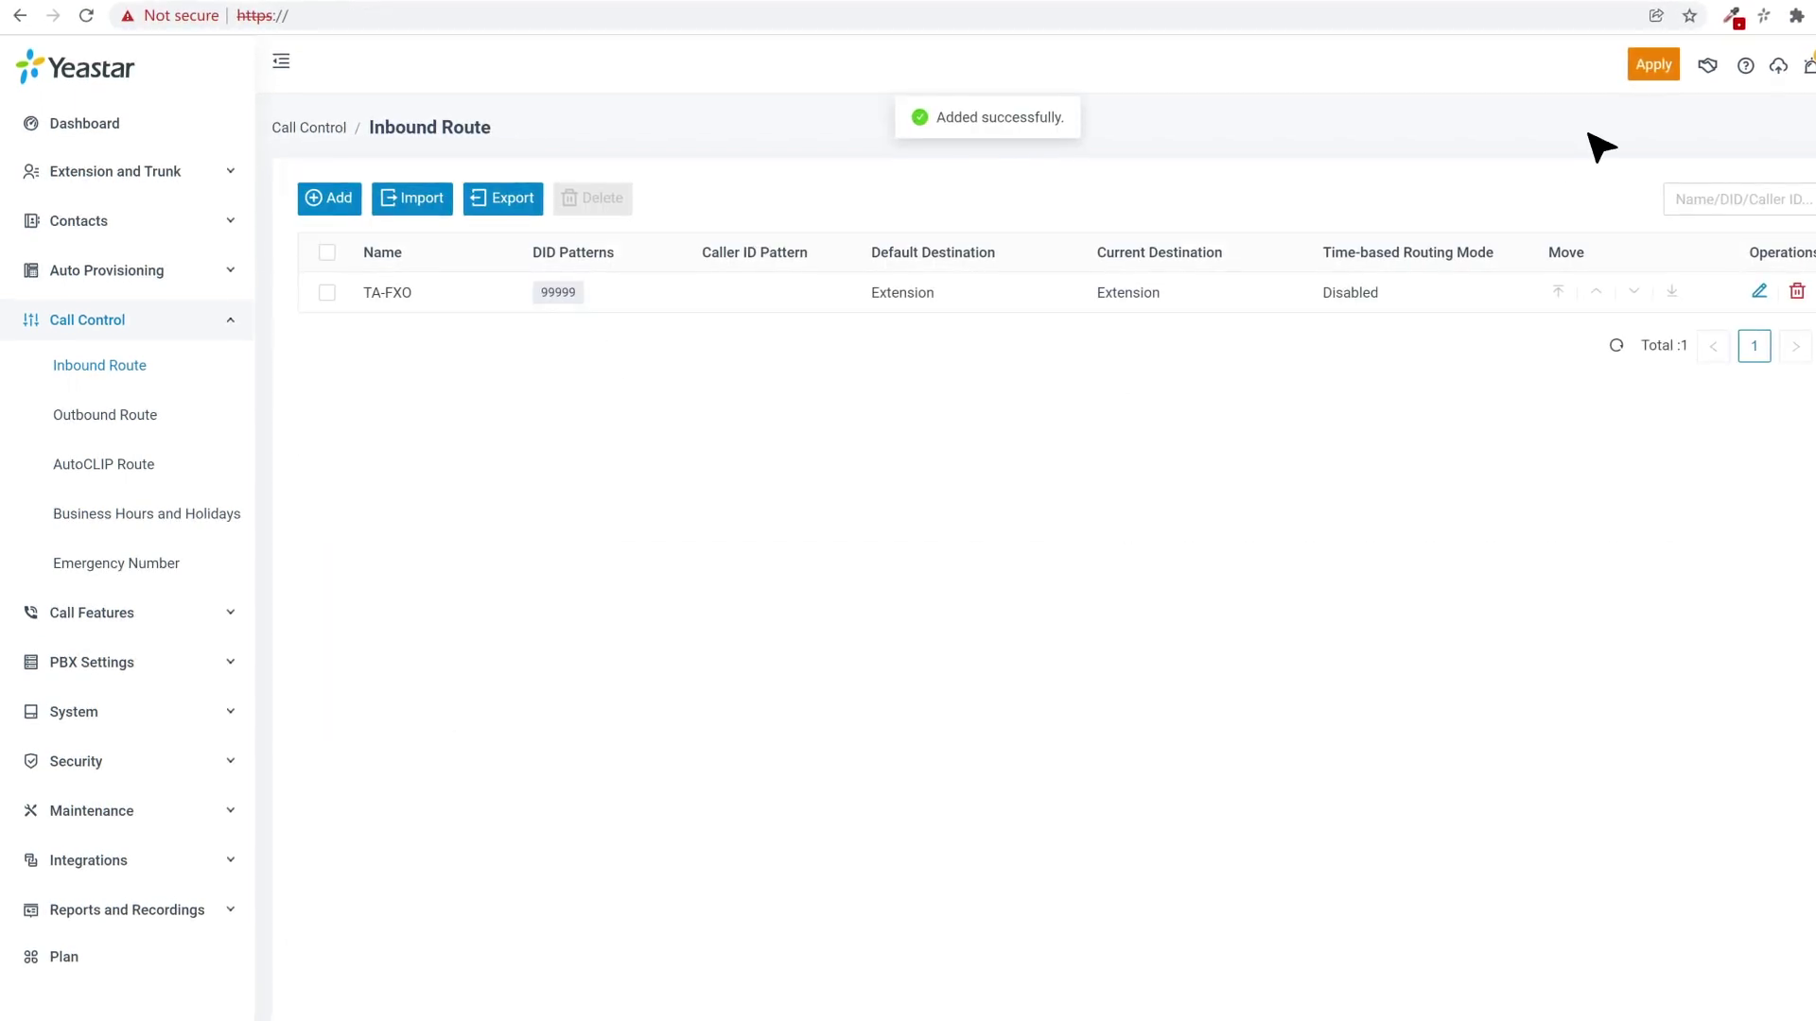
- Apply the pending PBX changes and call 1004 from the Linkus dialer
{"action": "left_click", "coordinate": [1650, 66]}
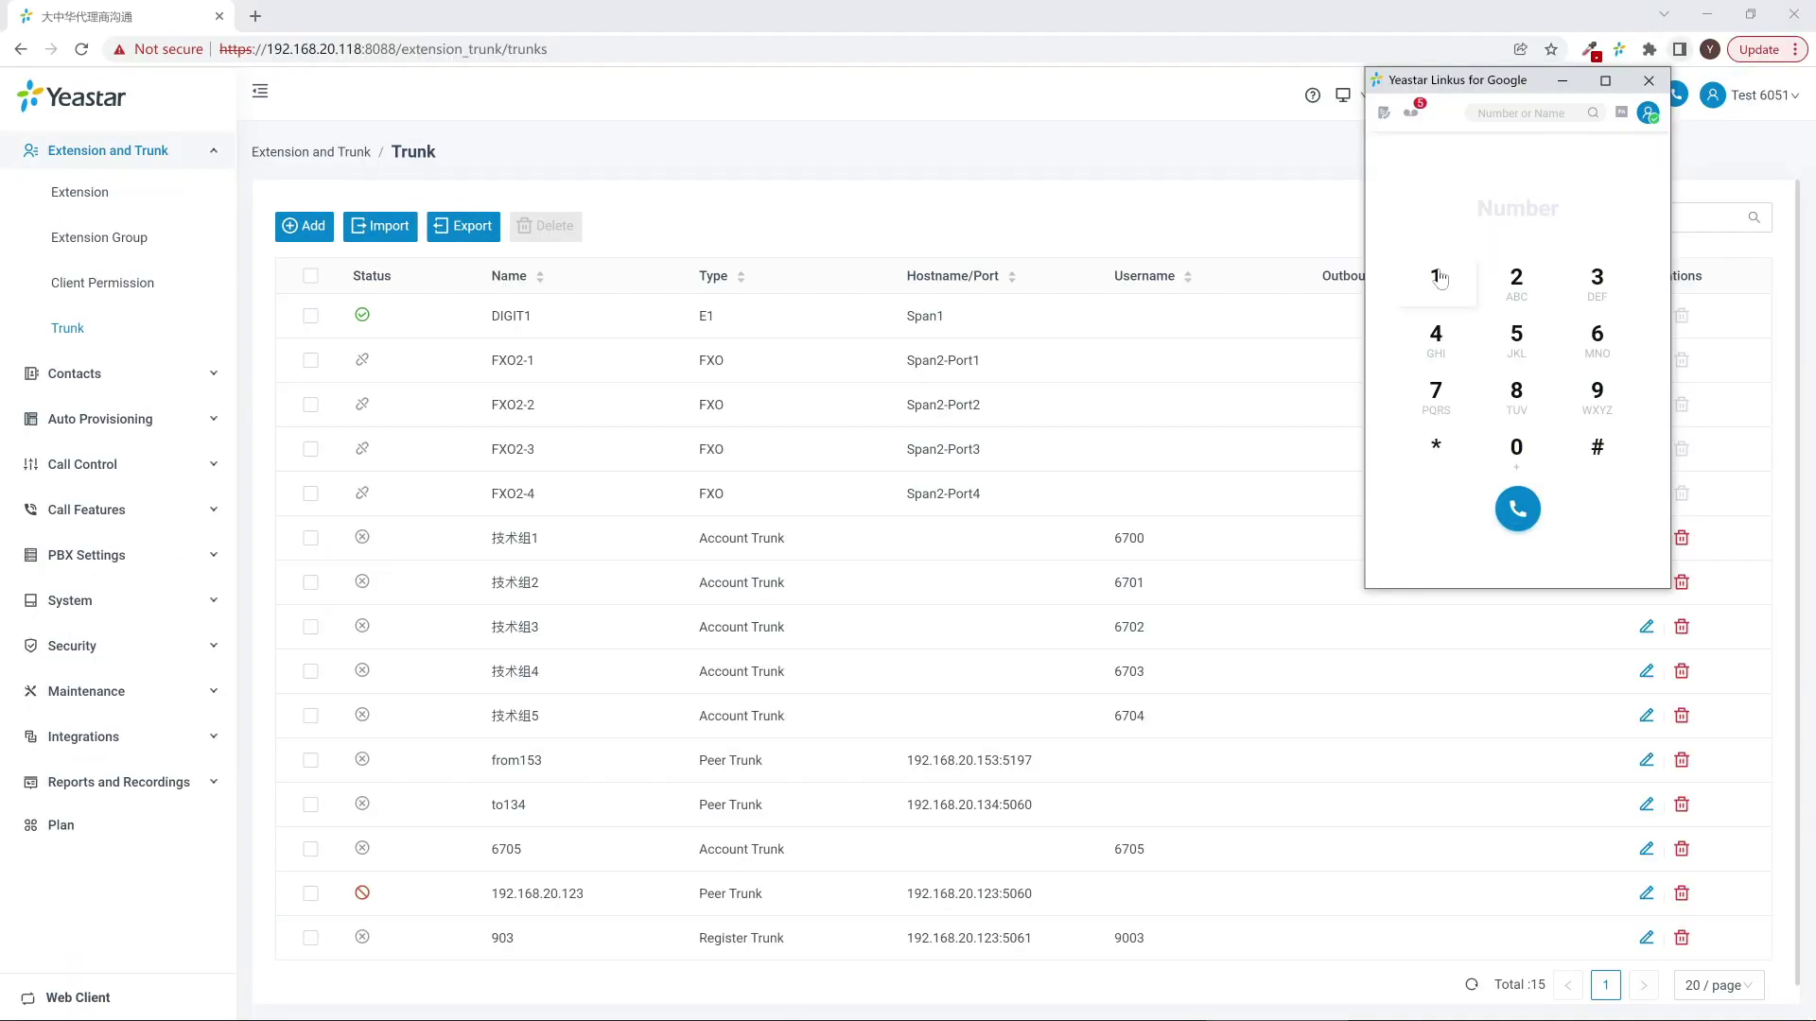
{"action": "left_click", "coordinate": [1436, 277]}
{"action": "left_click", "coordinate": [1516, 447]}
{"action": "left_click", "coordinate": [1516, 448]}
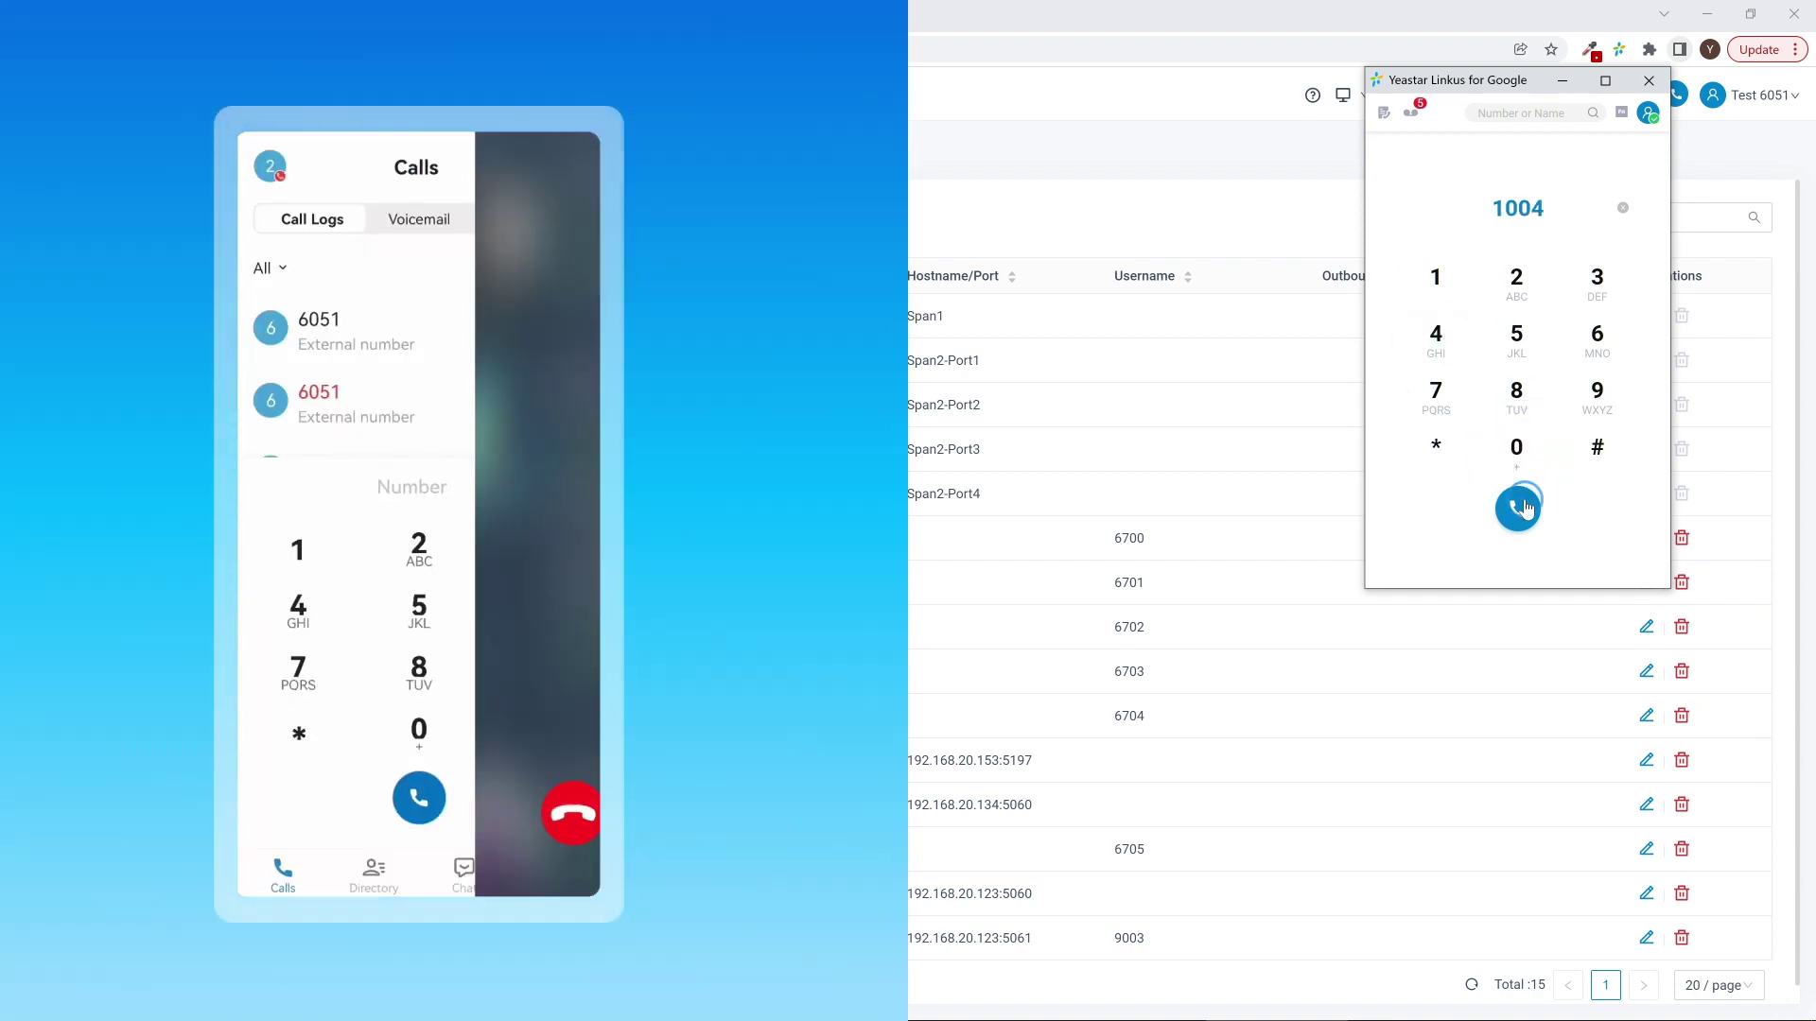
{"action": "left_click", "coordinate": [1516, 509]}
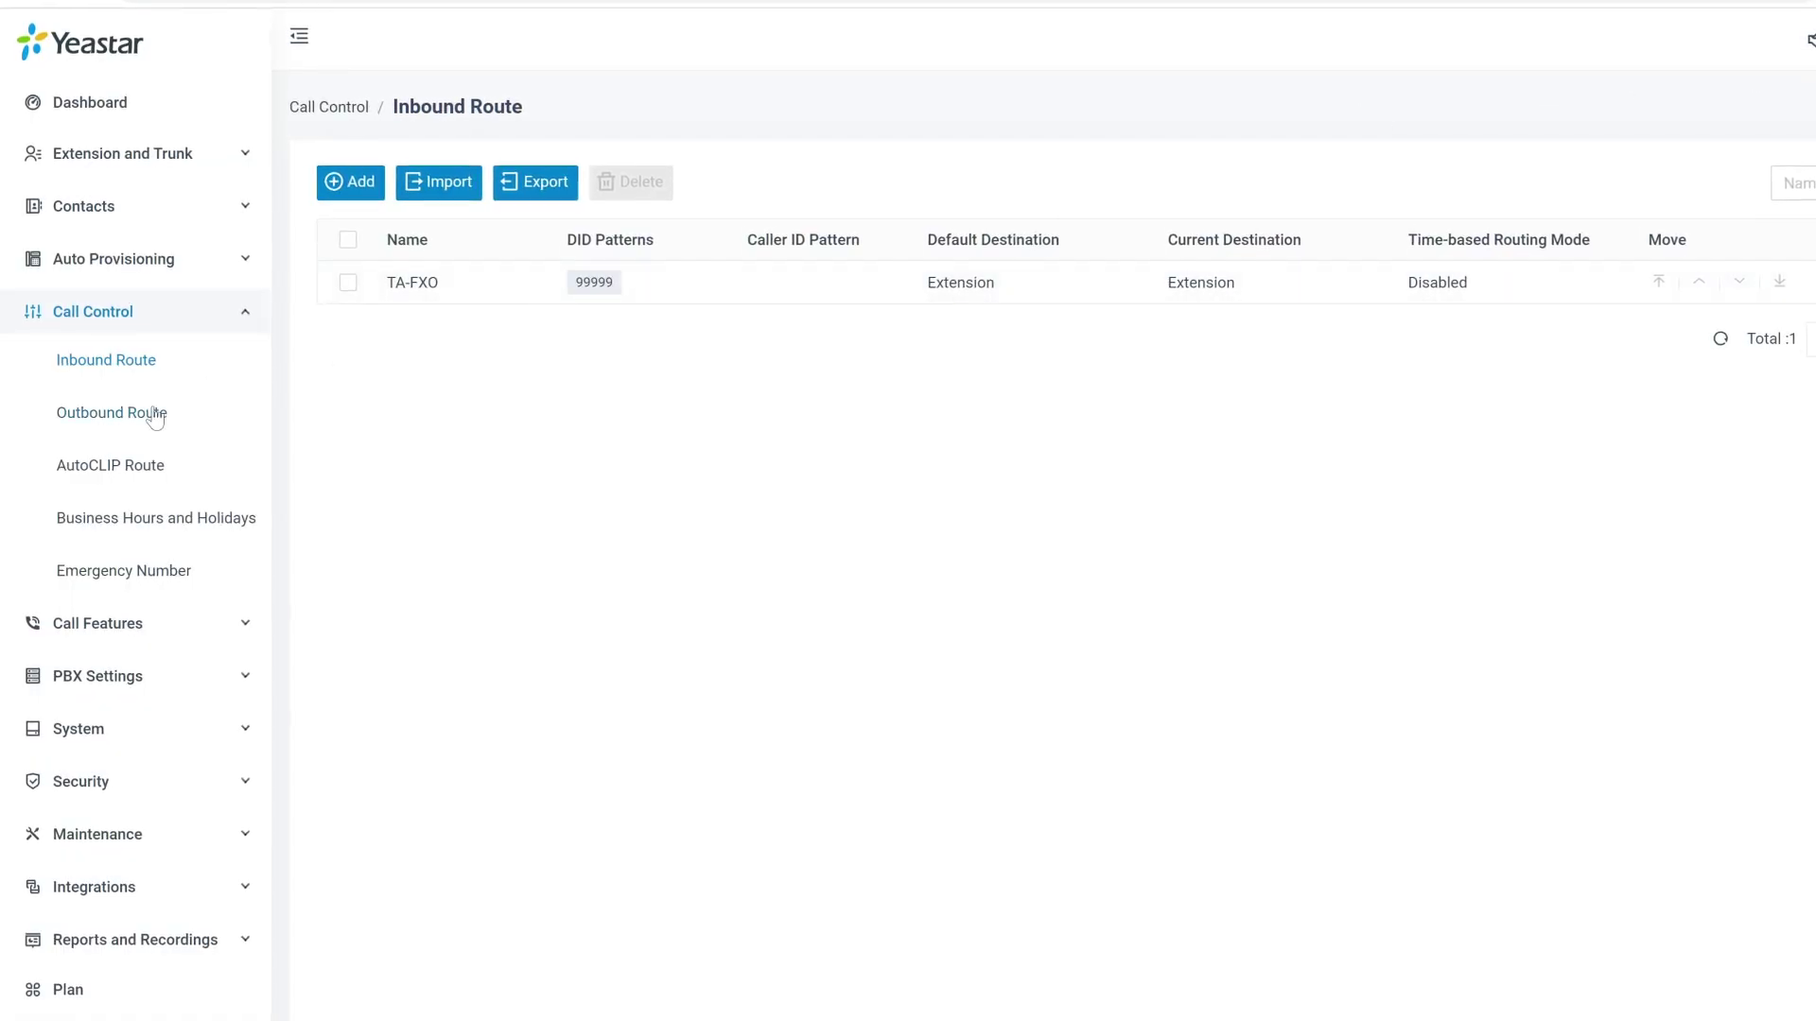
- Start outbound route TA-FXO with dial pattern 5. replacing the default X
{"action": "left_click", "coordinate": [157, 417]}
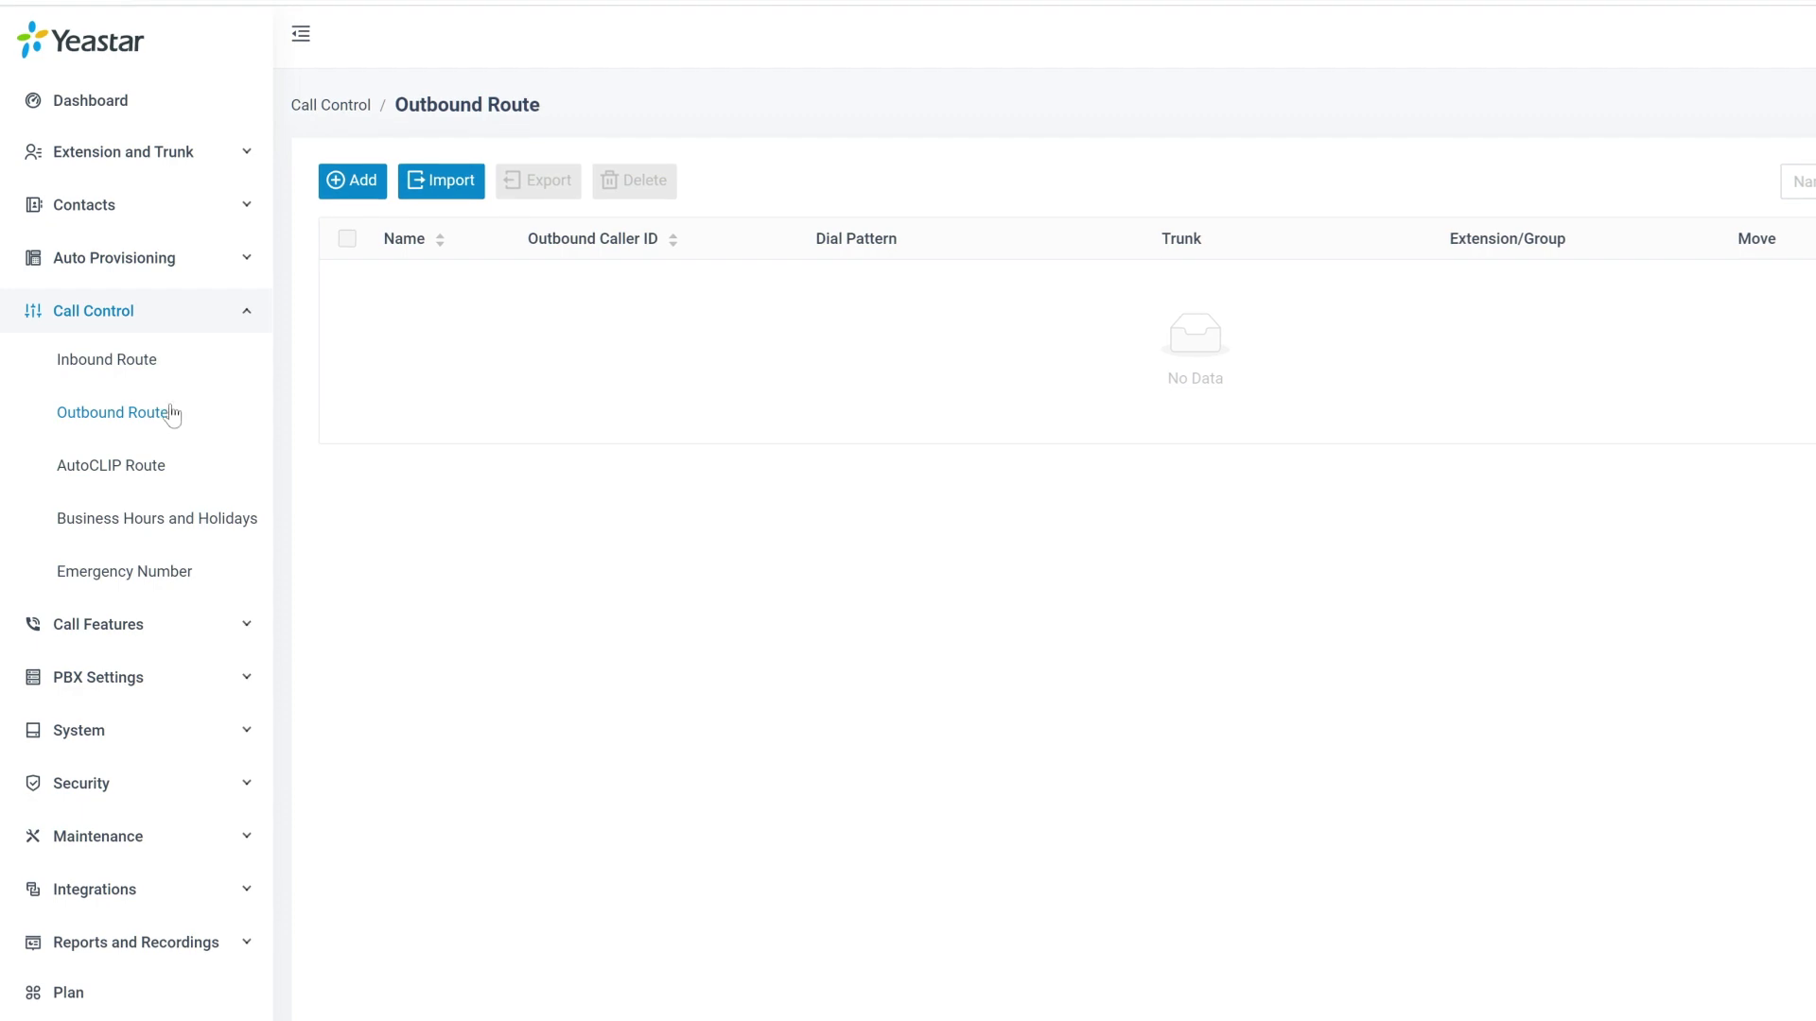
{"action": "left_click", "coordinate": [364, 180]}
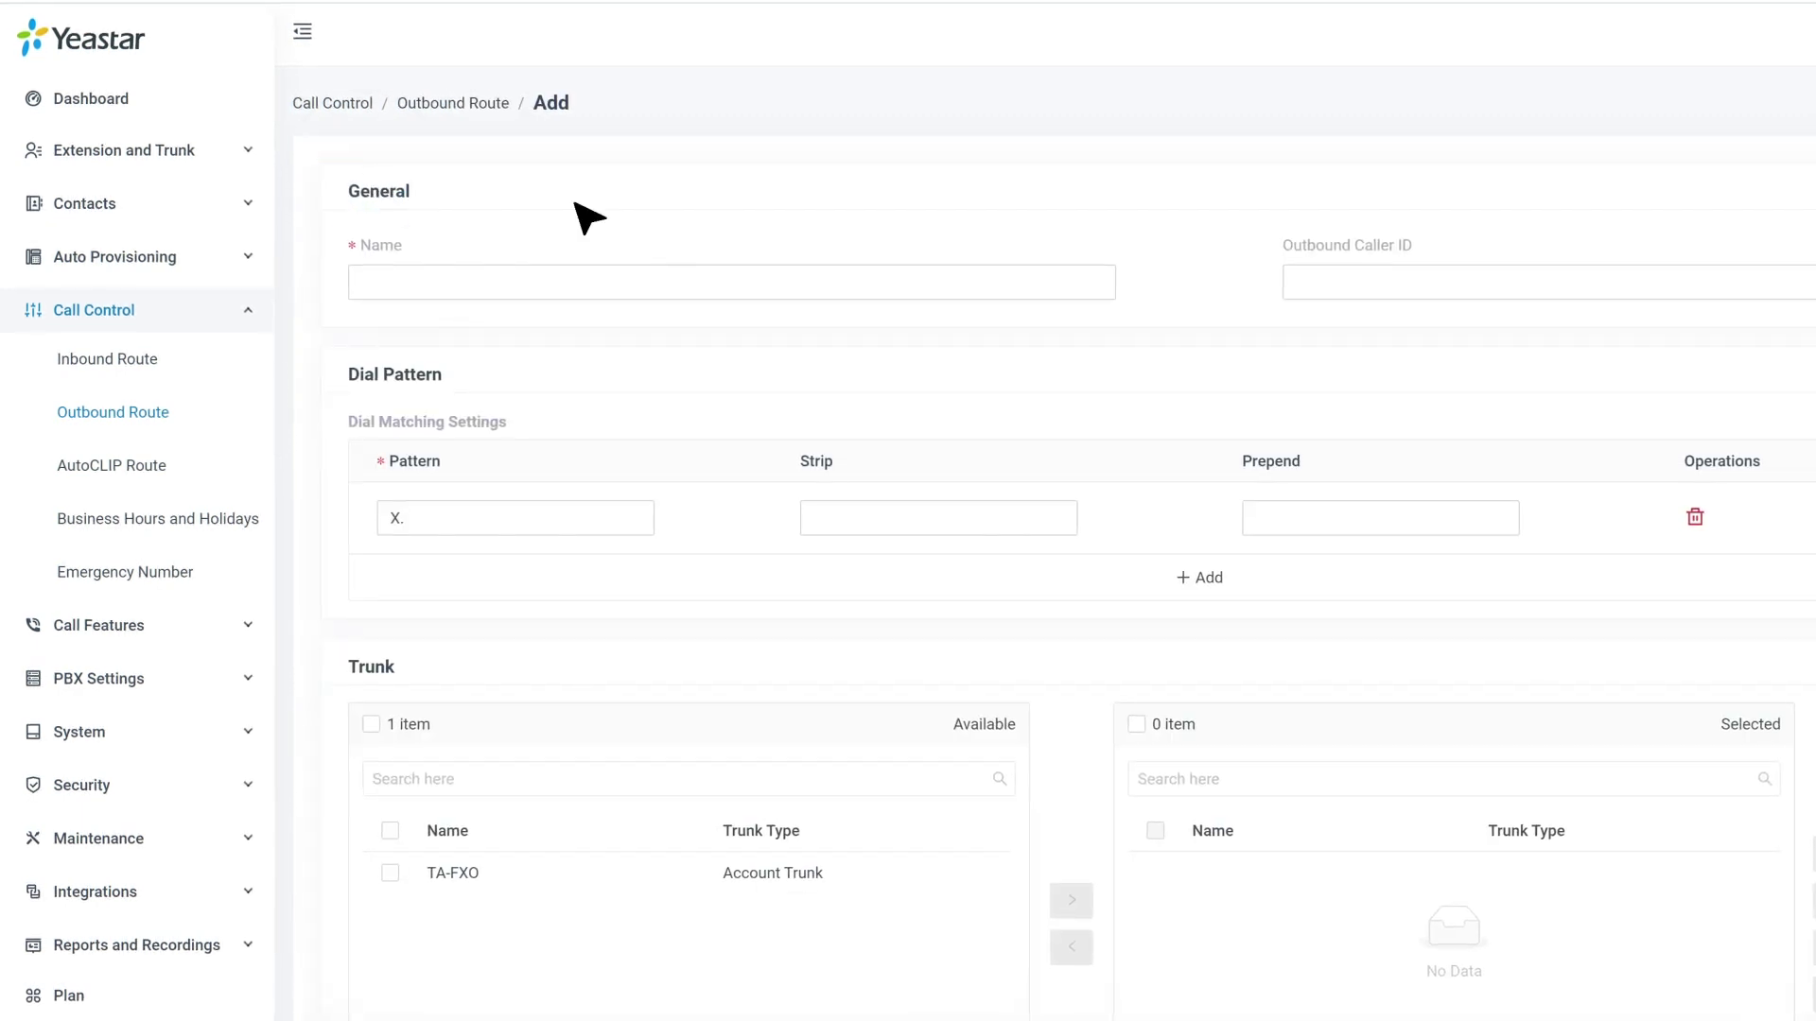
{"action": "left_click", "coordinate": [577, 282]}
{"action": "type", "text": "TA-FXO"}
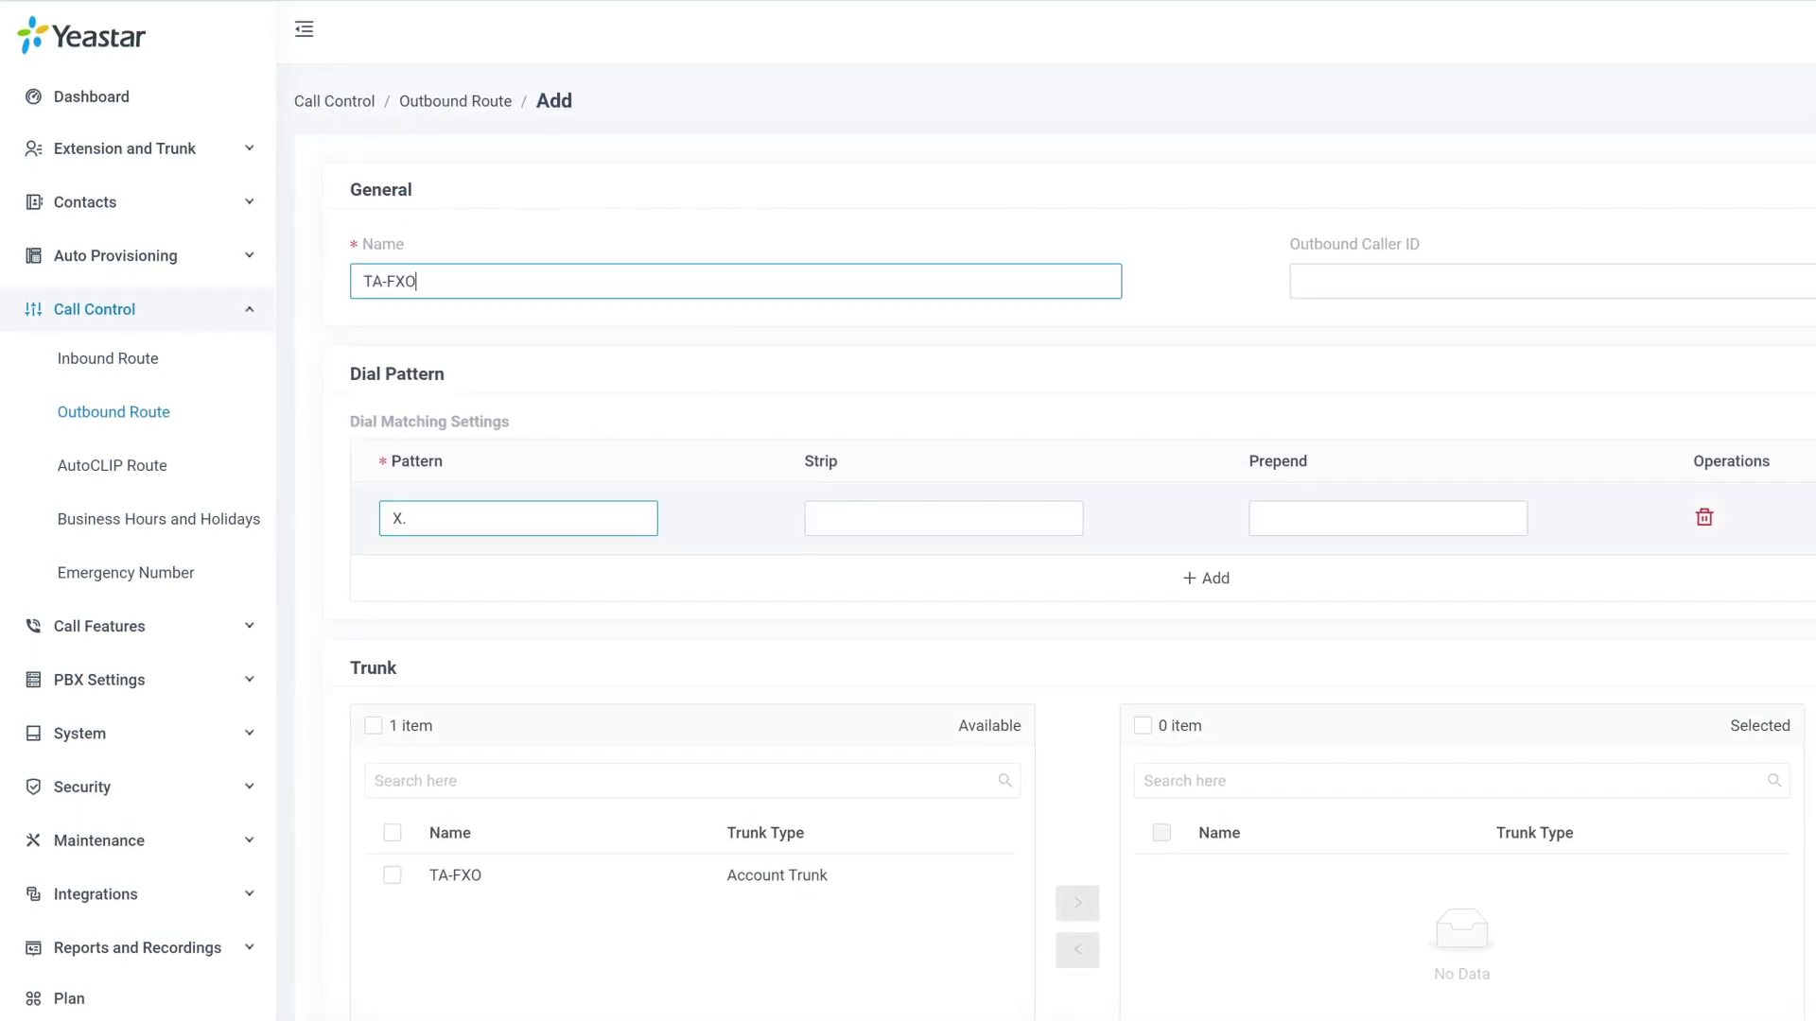
{"action": "double_click", "coordinate": [399, 518]}
{"action": "type", "text": "5"}
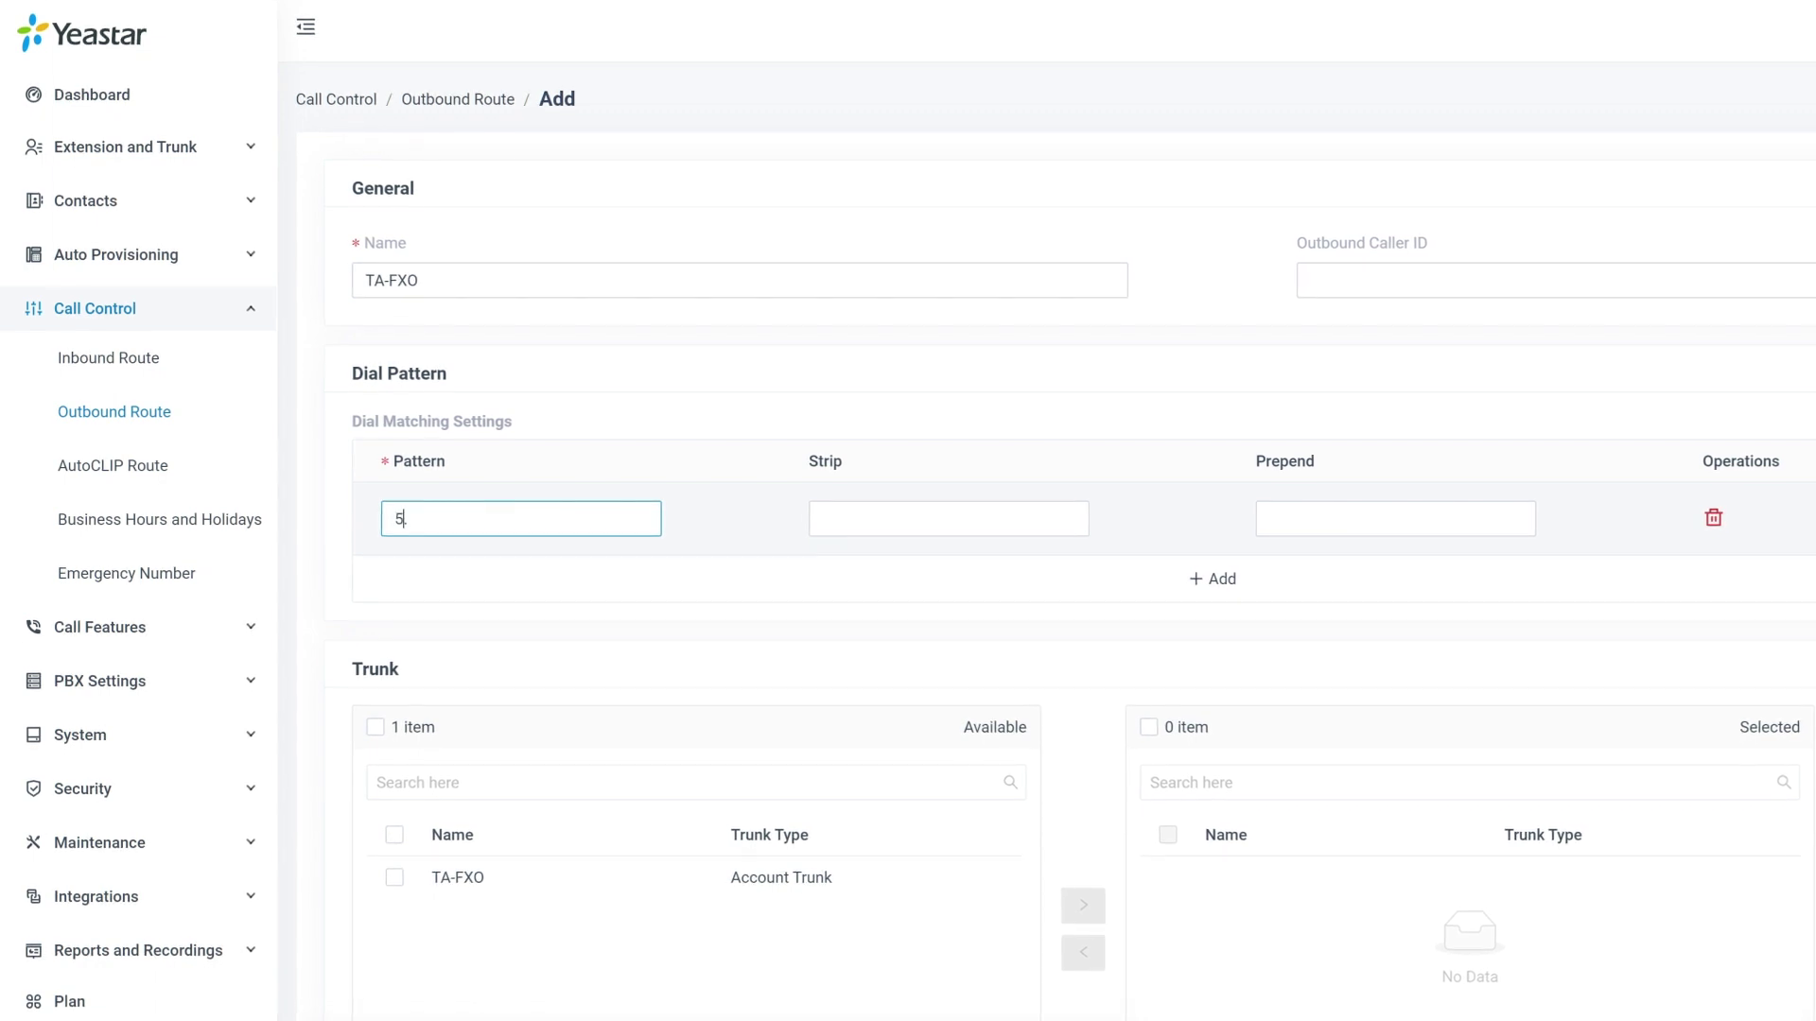
{"action": "type", "text": "."}
- Assign trunk TA-FXO and extension 2222 to the route and apply it
{"action": "scroll", "coordinate": [466, 798], "scroll_direction": "down", "scroll_amount": 2}
{"action": "left_click", "coordinate": [396, 656]}
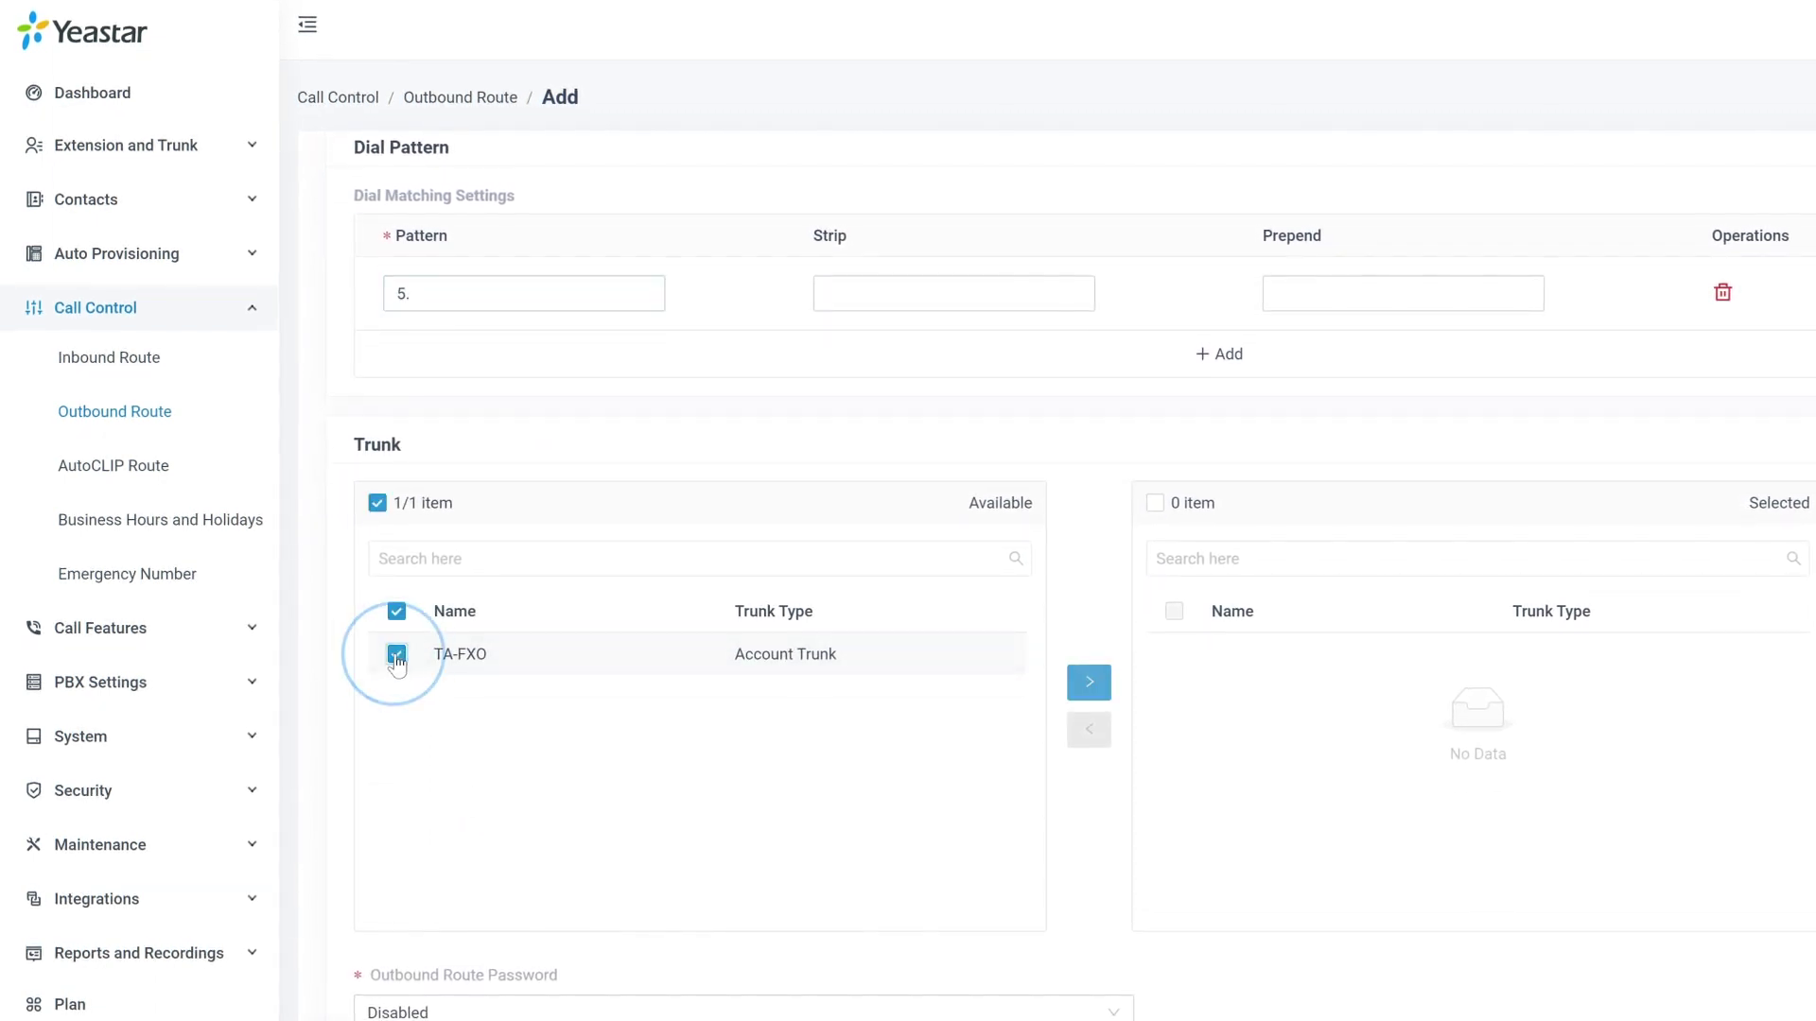
{"action": "left_click", "coordinate": [1090, 681]}
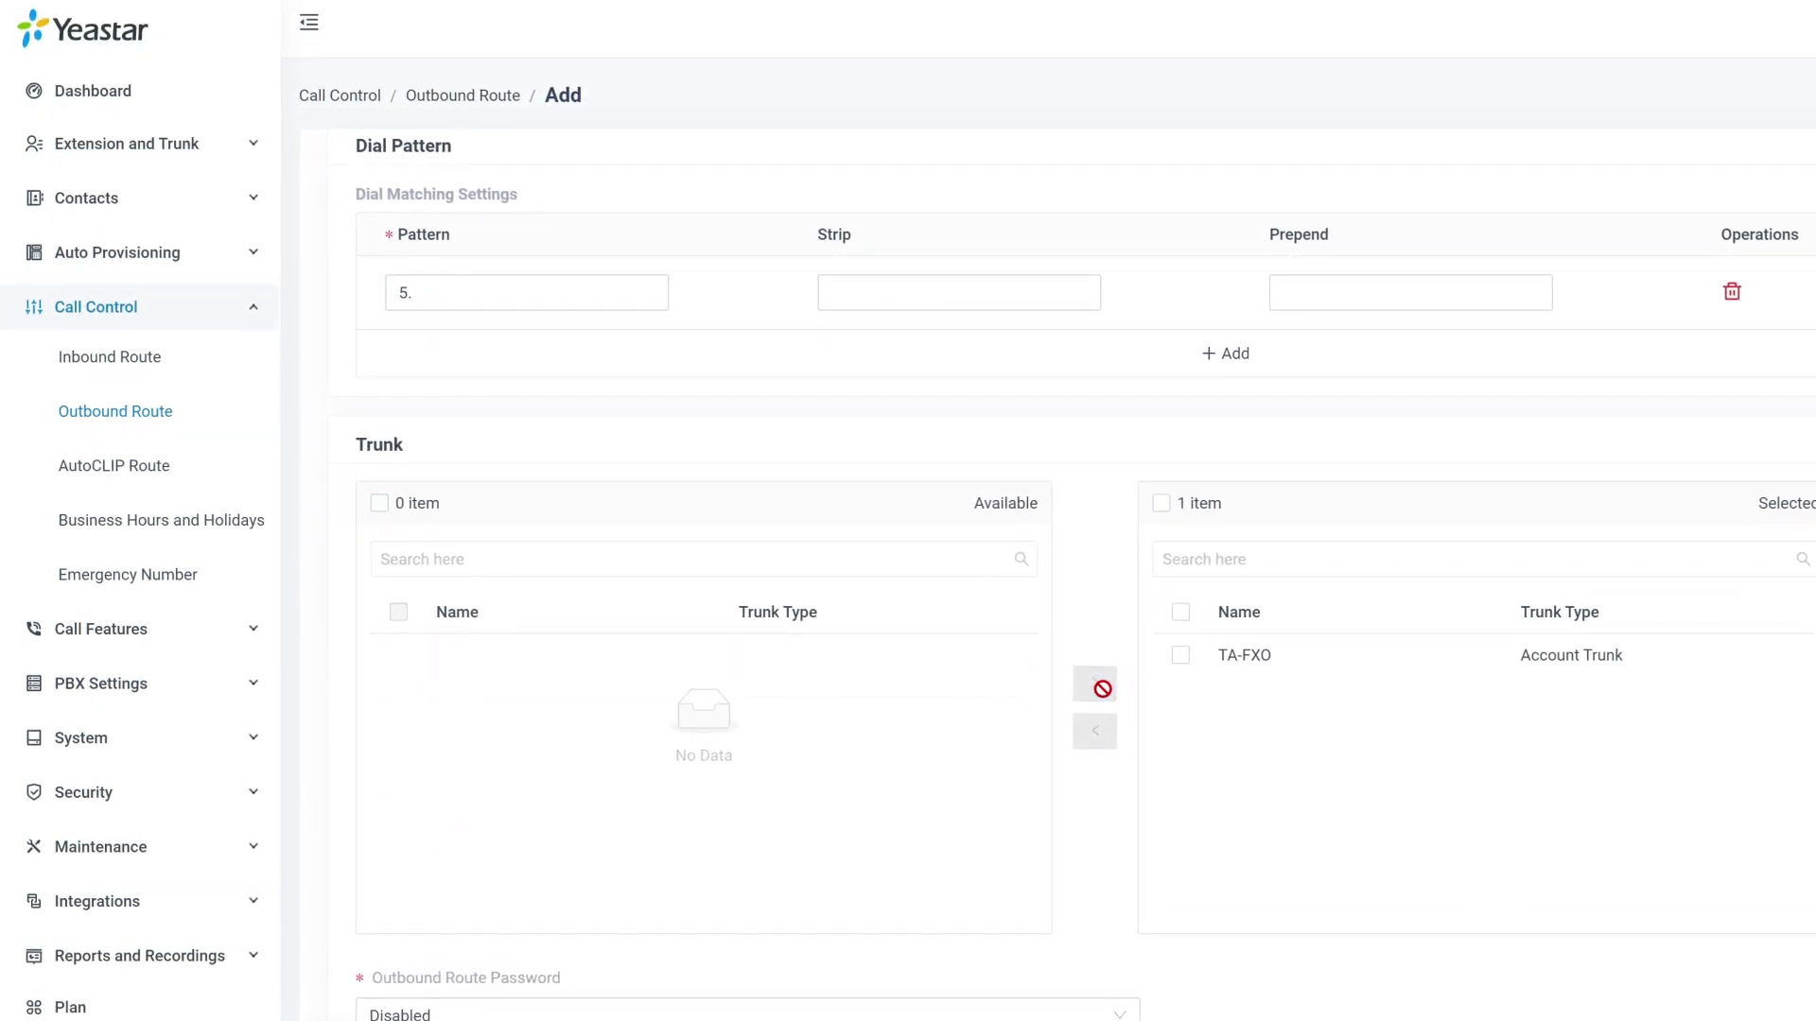
{"action": "scroll", "coordinate": [1107, 690], "scroll_direction": "down", "scroll_amount": 5}
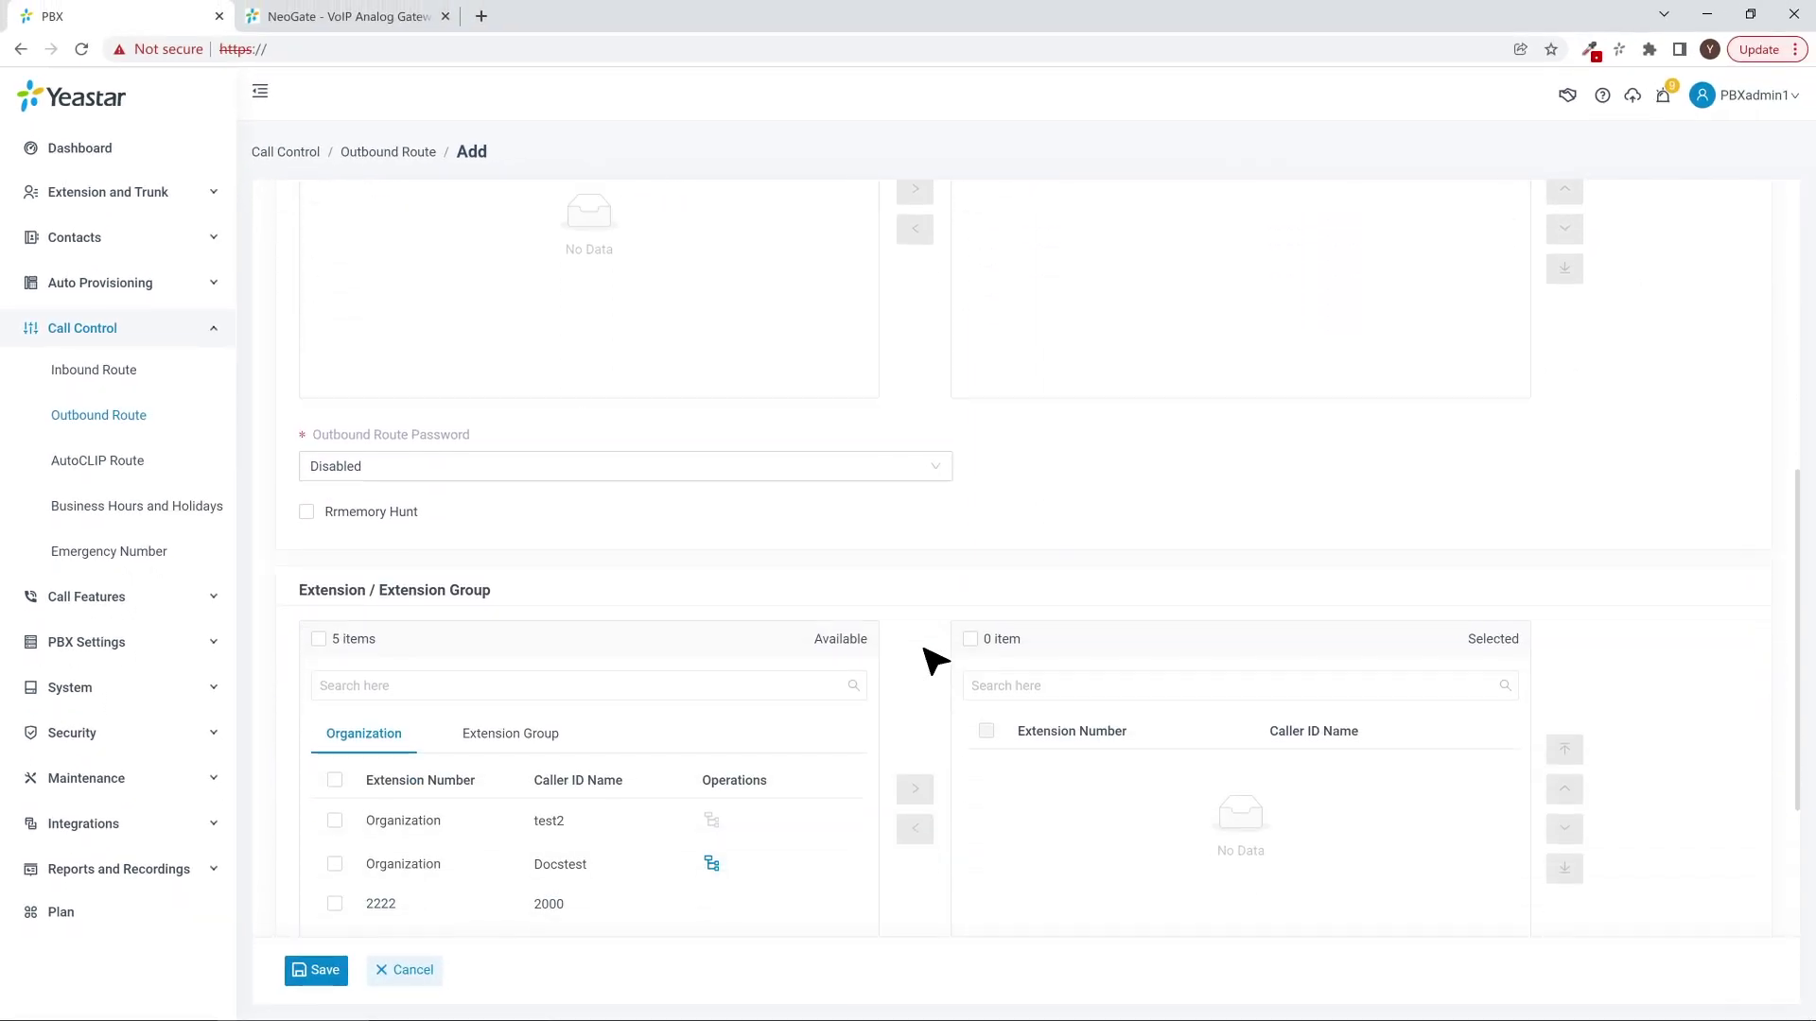
{"action": "scroll", "coordinate": [934, 662], "scroll_direction": "down", "scroll_amount": 2}
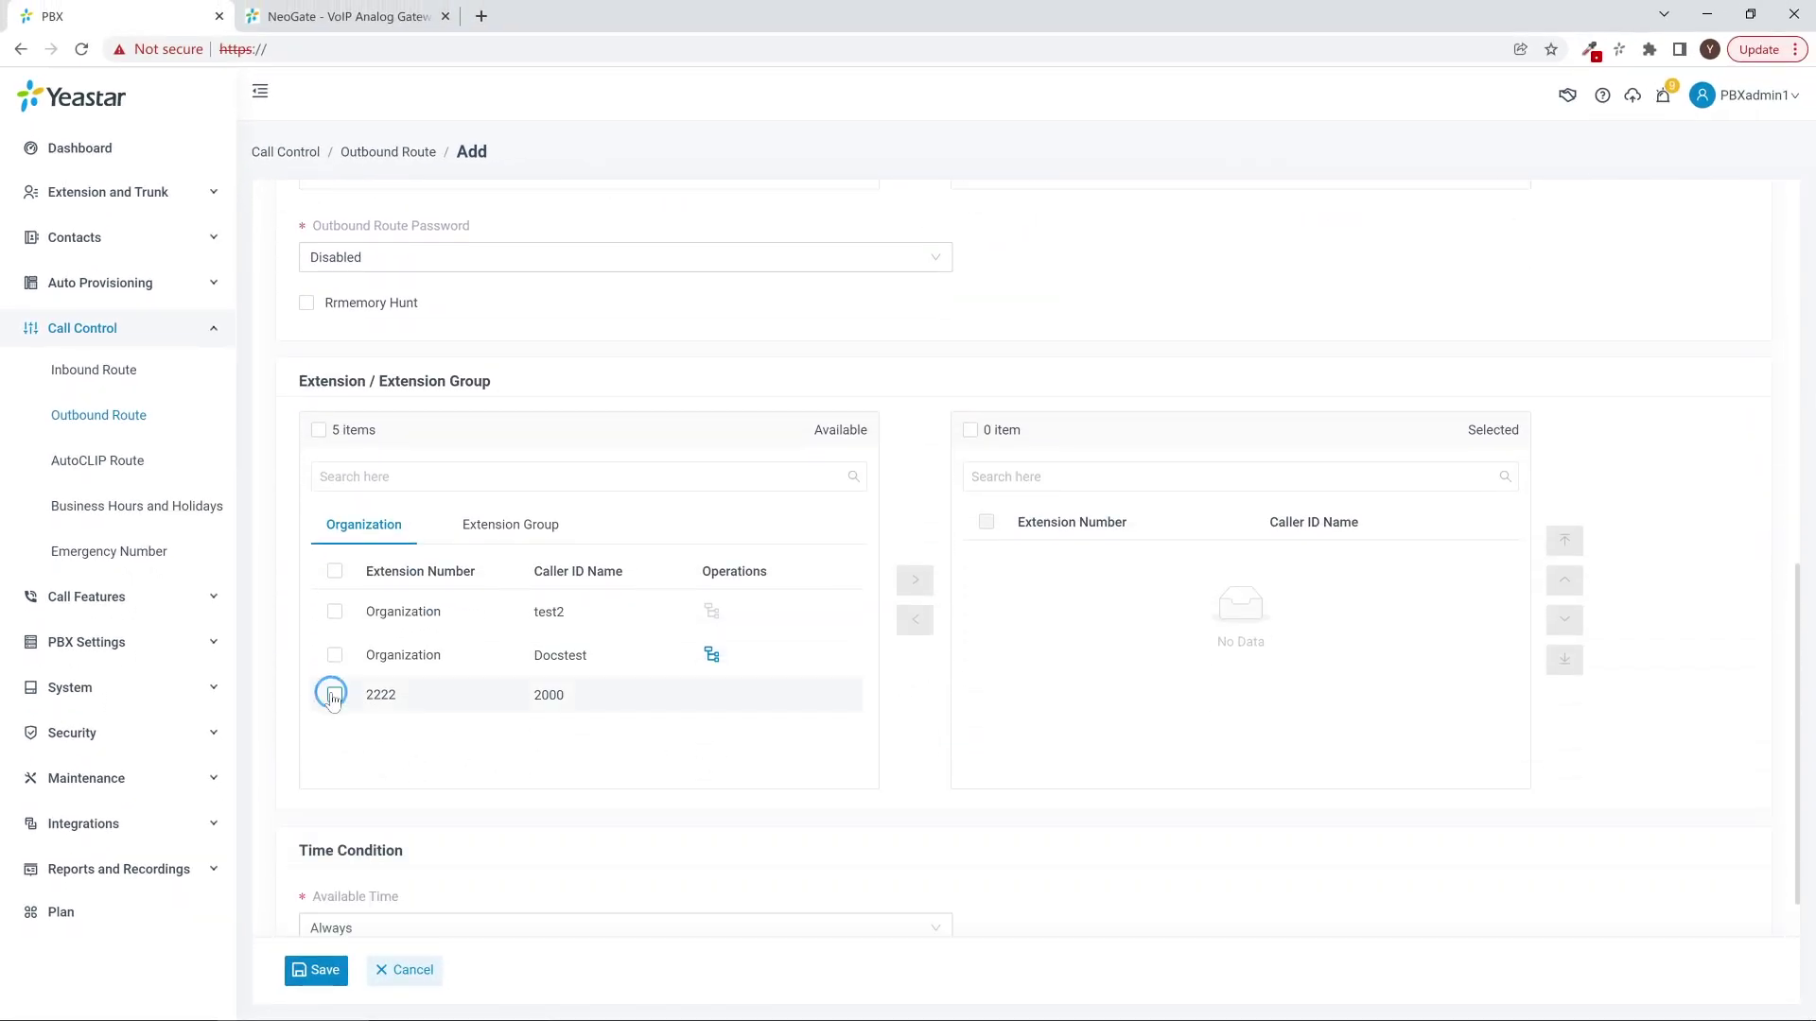
{"action": "left_click", "coordinate": [333, 696]}
{"action": "left_click", "coordinate": [915, 580]}
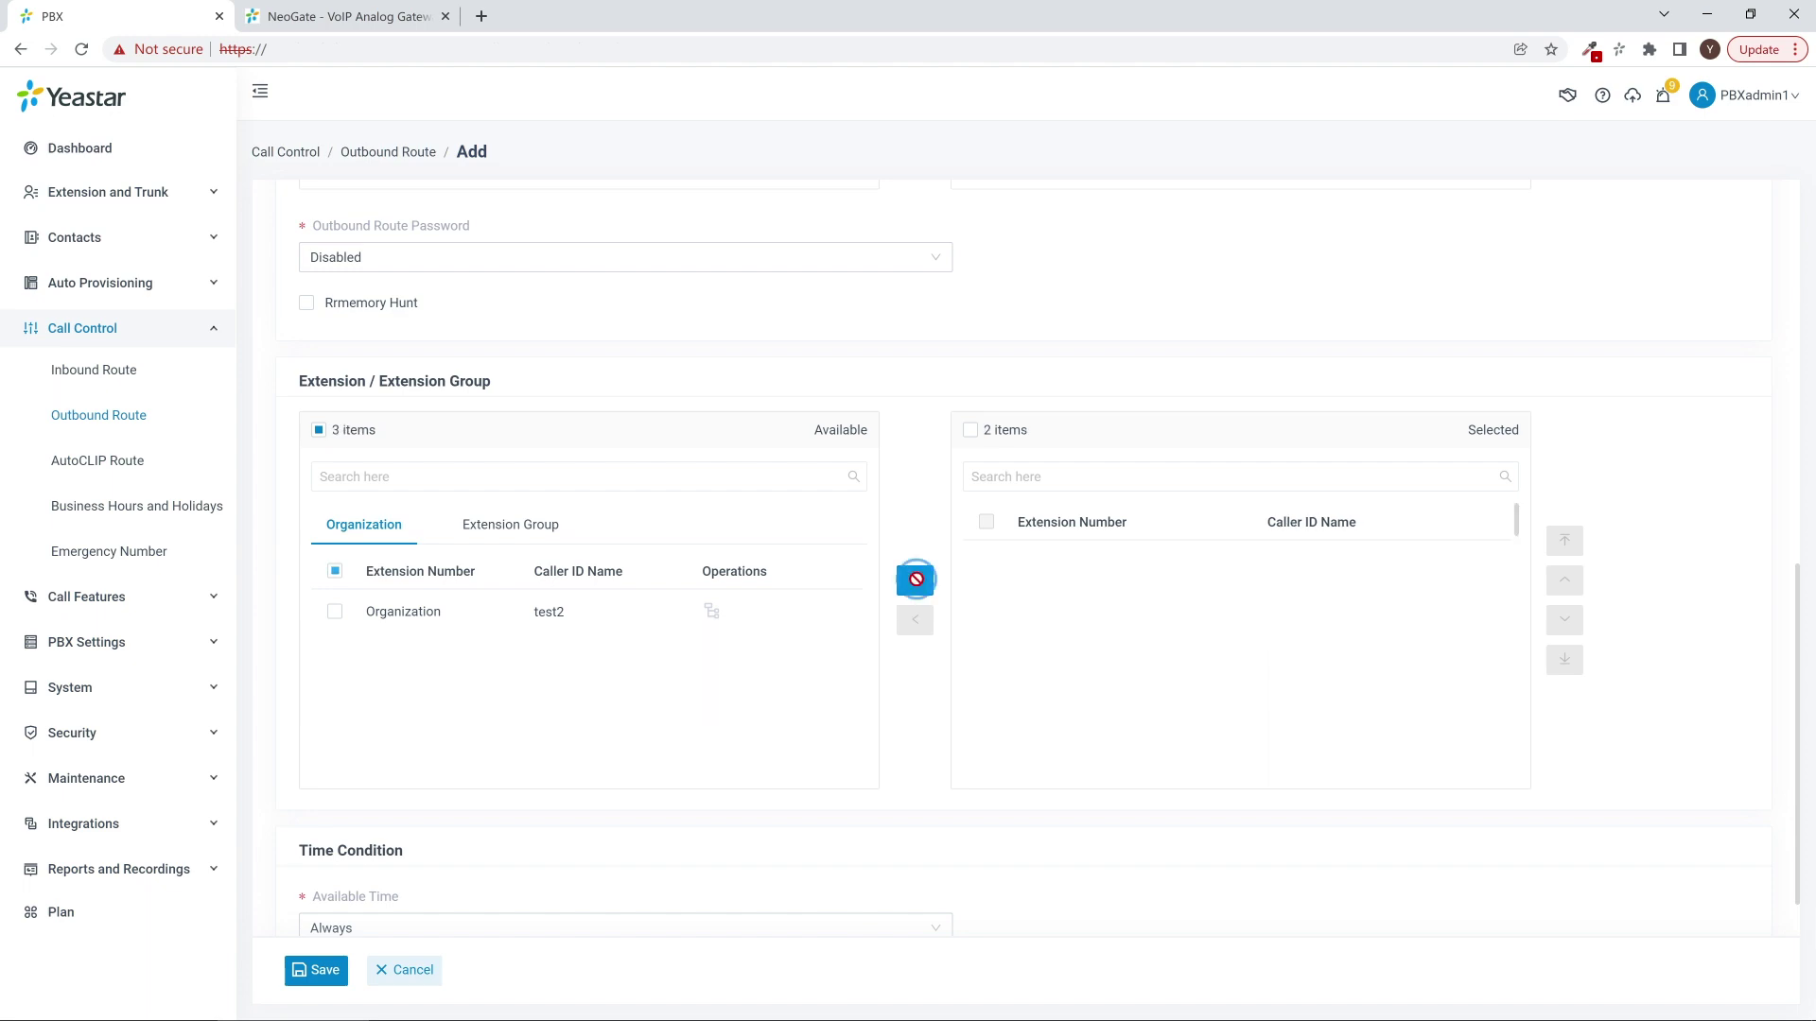
{"action": "scroll", "coordinate": [916, 579], "scroll_direction": "down", "scroll_amount": 1}
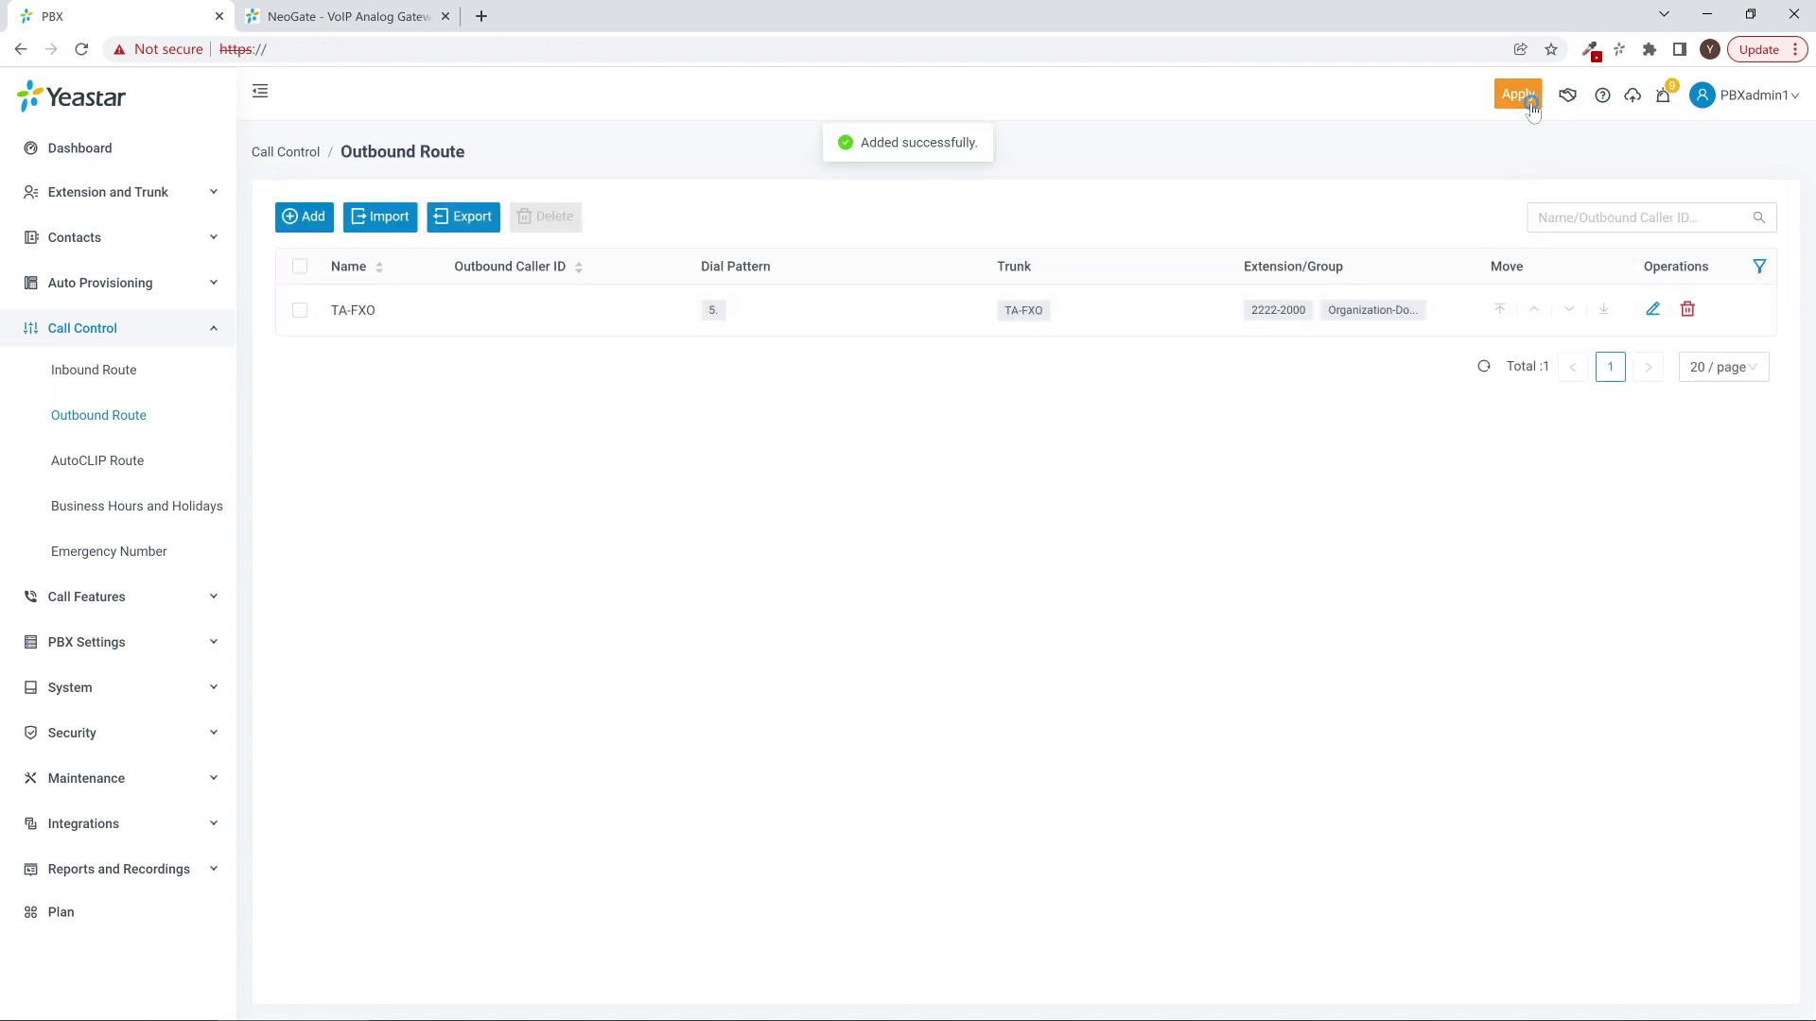
{"action": "left_click", "coordinate": [1531, 102]}
- Add NeoGate IP->Port route cloudPBX with Simple Mode off, routing cloudPBX trunk calls to FXO
{"action": "left_click", "coordinate": [342, 19]}
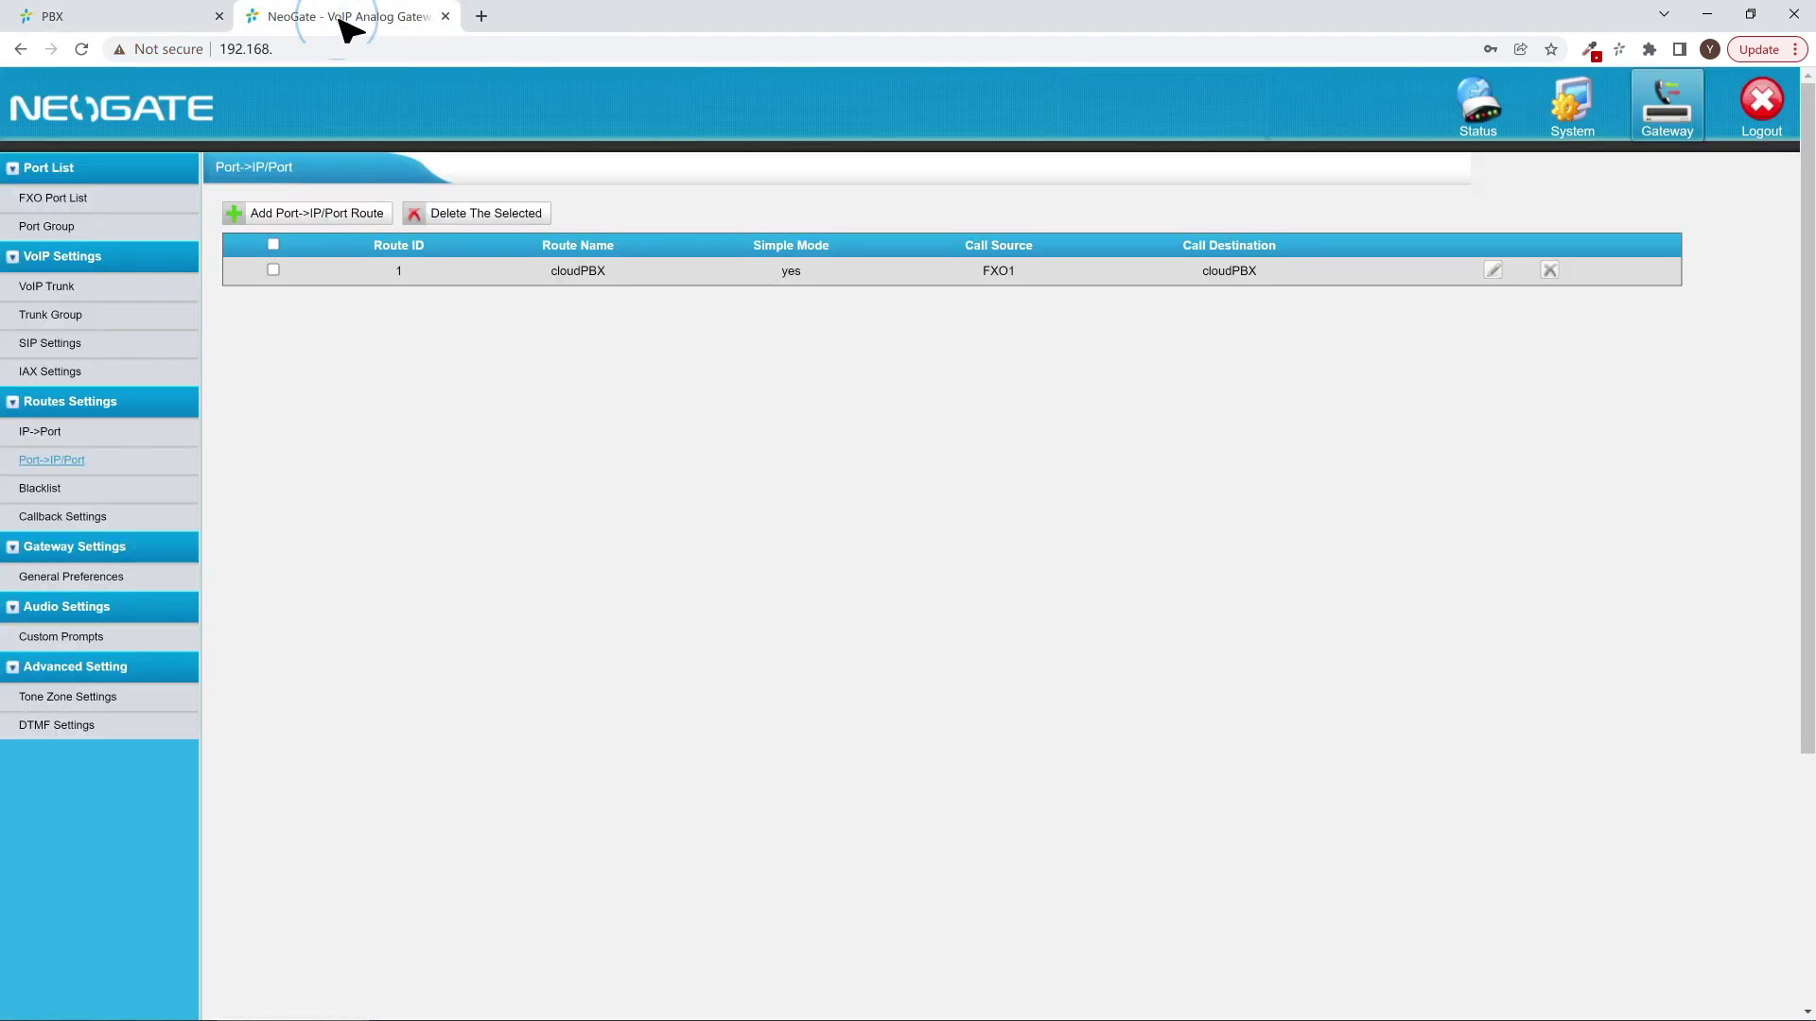
{"action": "left_click", "coordinate": [86, 437]}
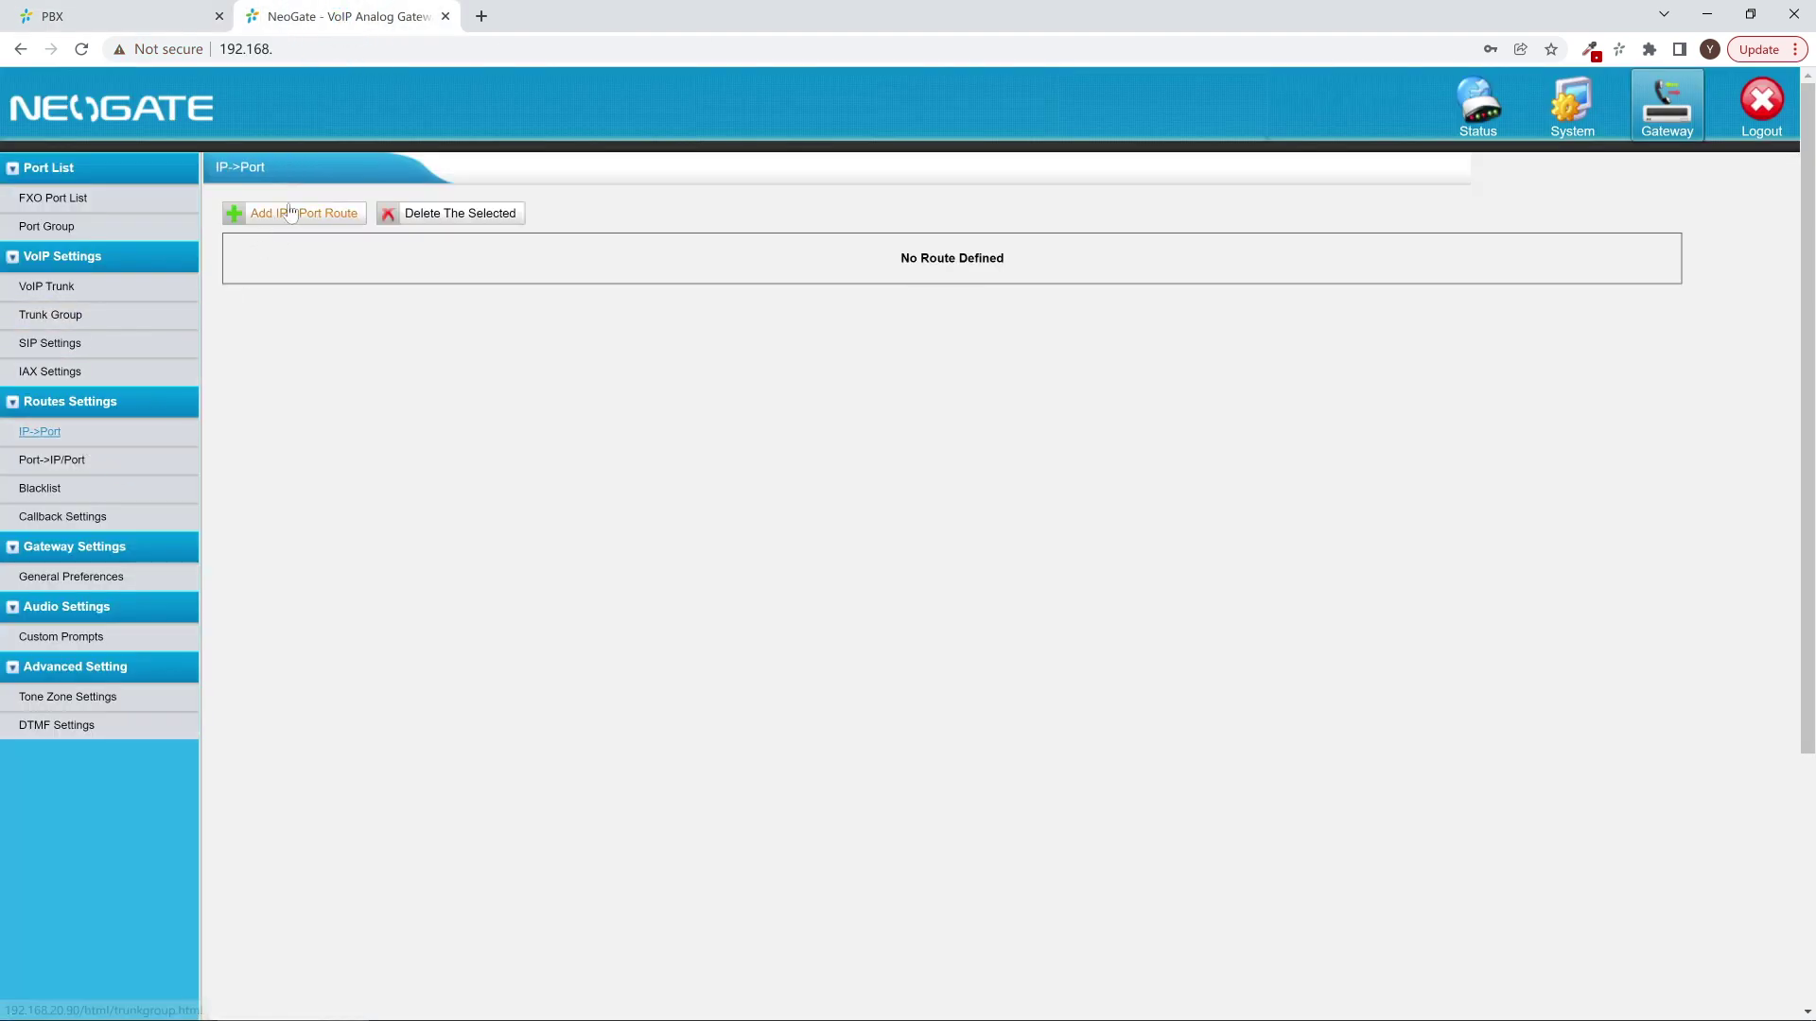
{"action": "left_click", "coordinate": [319, 215]}
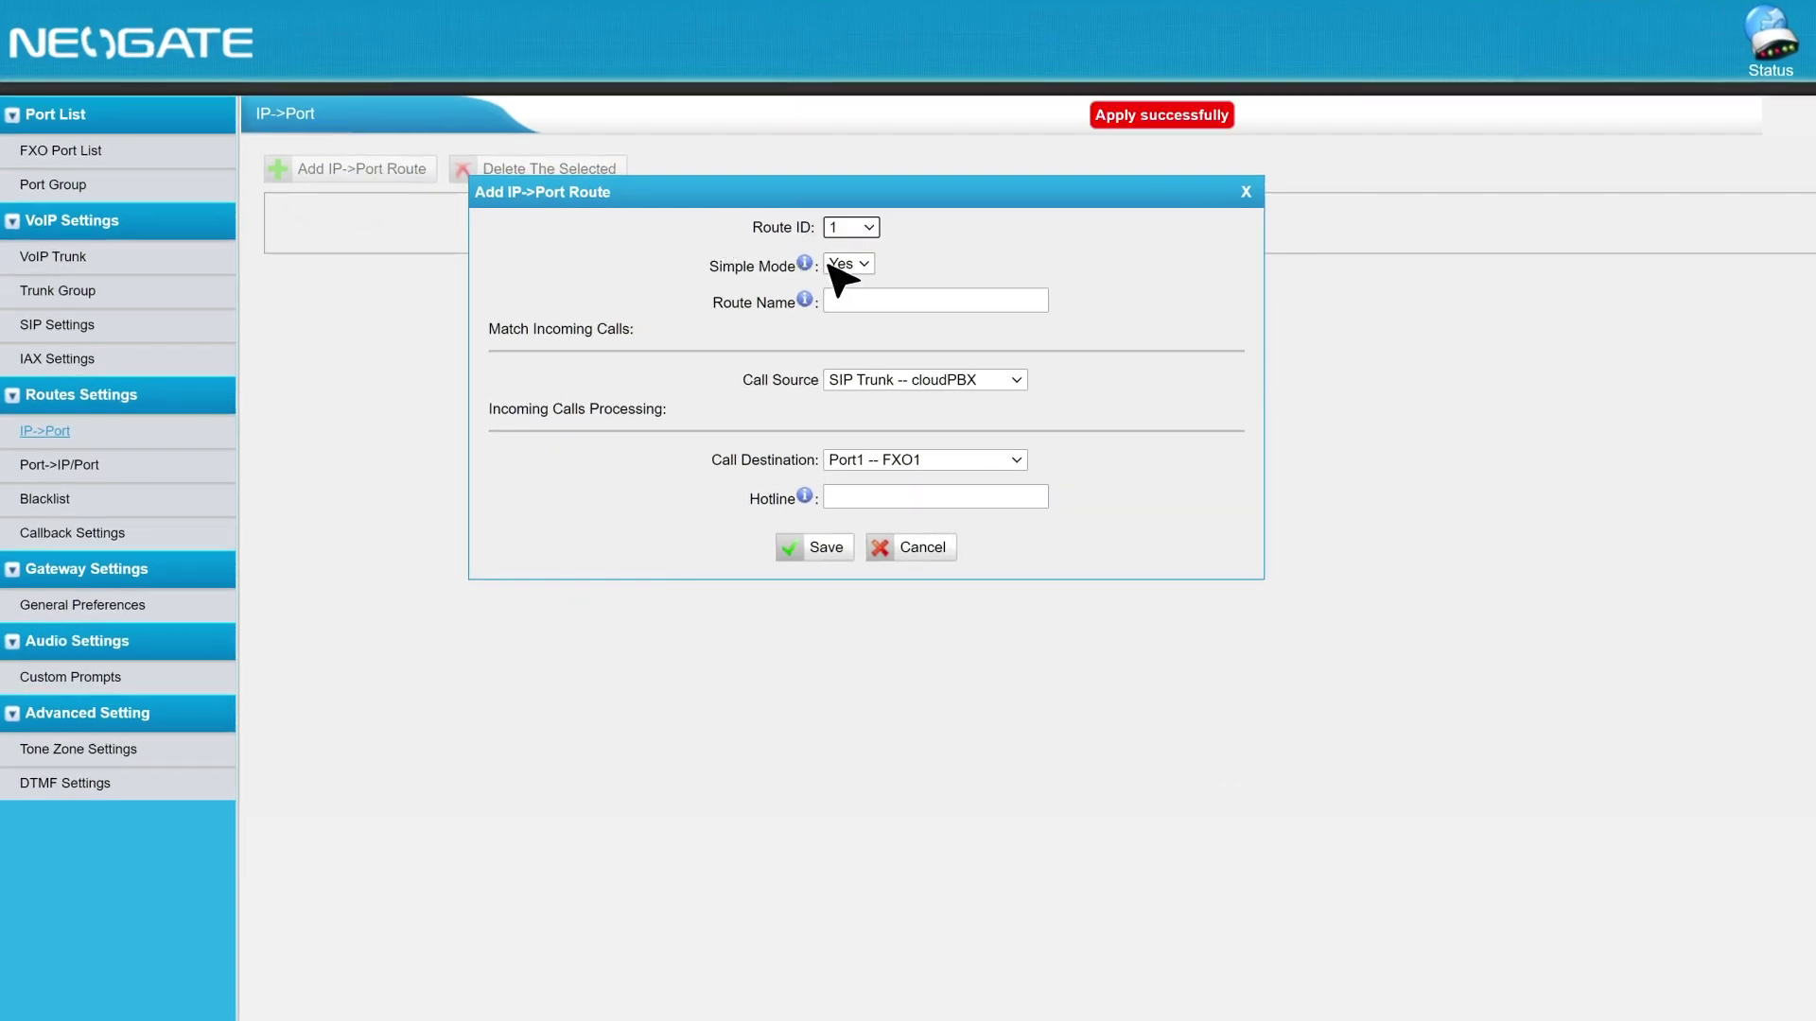
{"action": "left_click", "coordinate": [848, 300]}
{"action": "left_click", "coordinate": [849, 300]}
{"action": "left_click", "coordinate": [866, 340]}
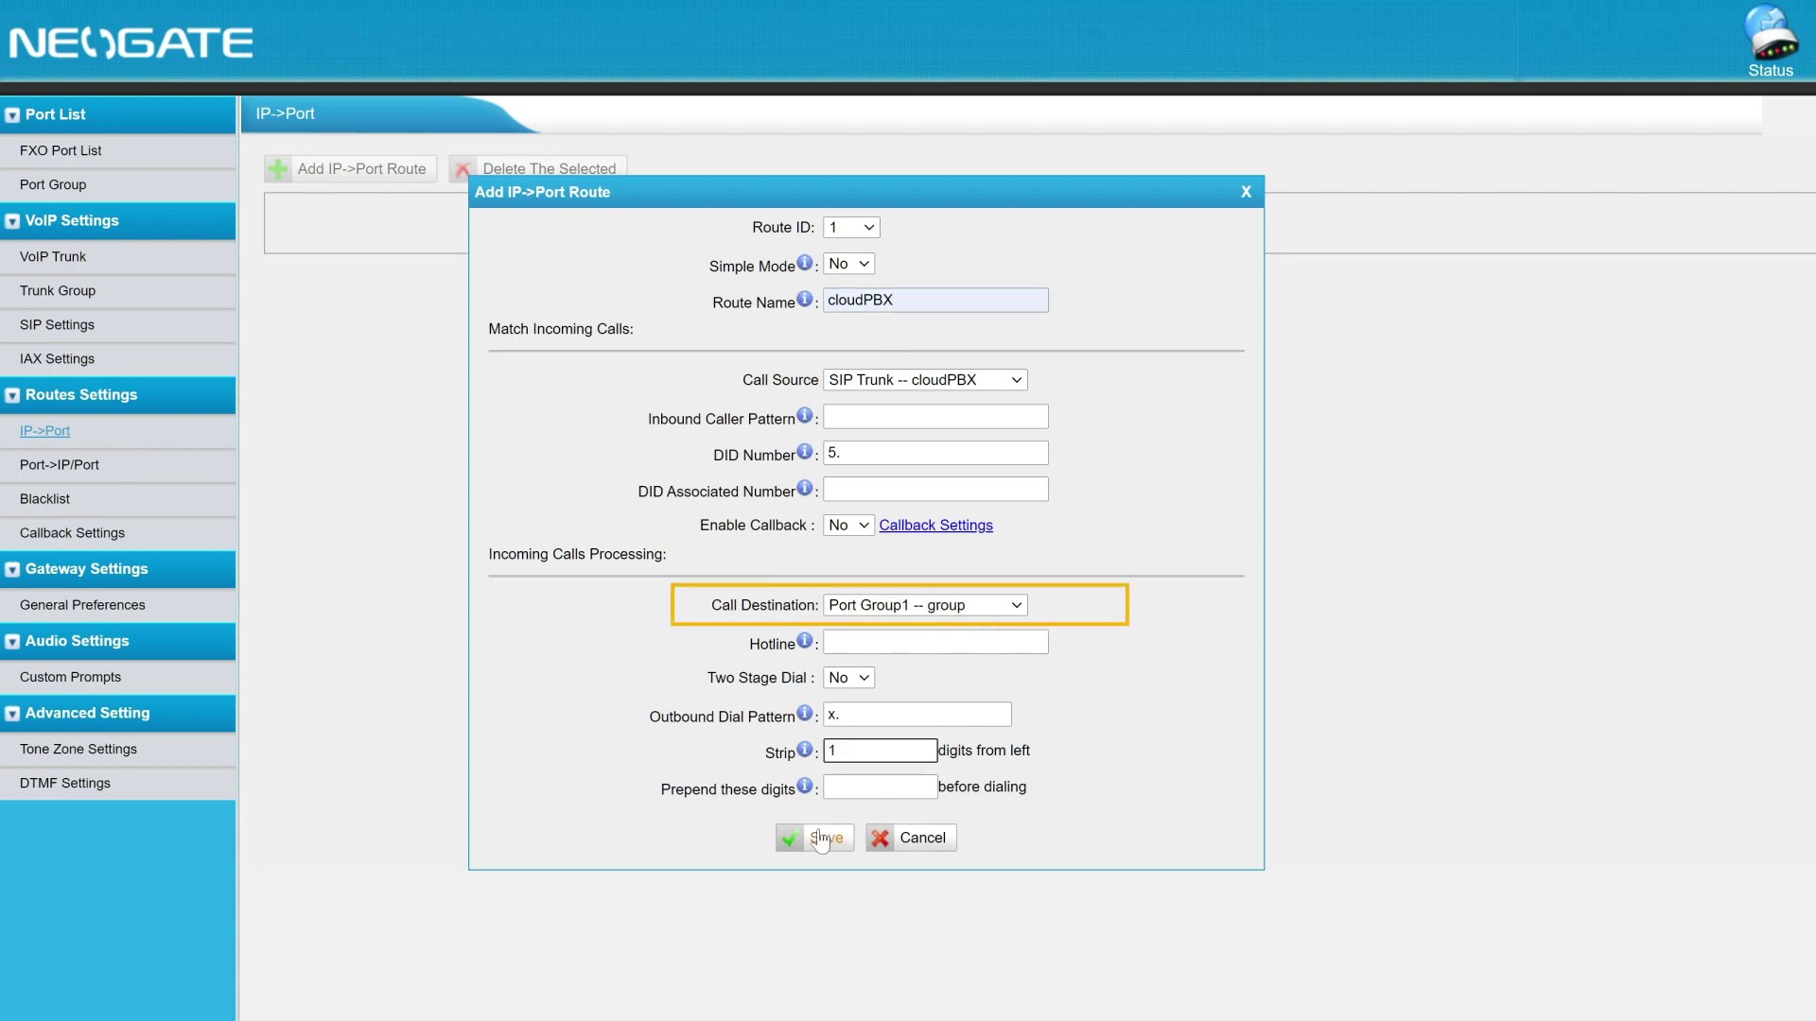
{"action": "left_click", "coordinate": [821, 836]}
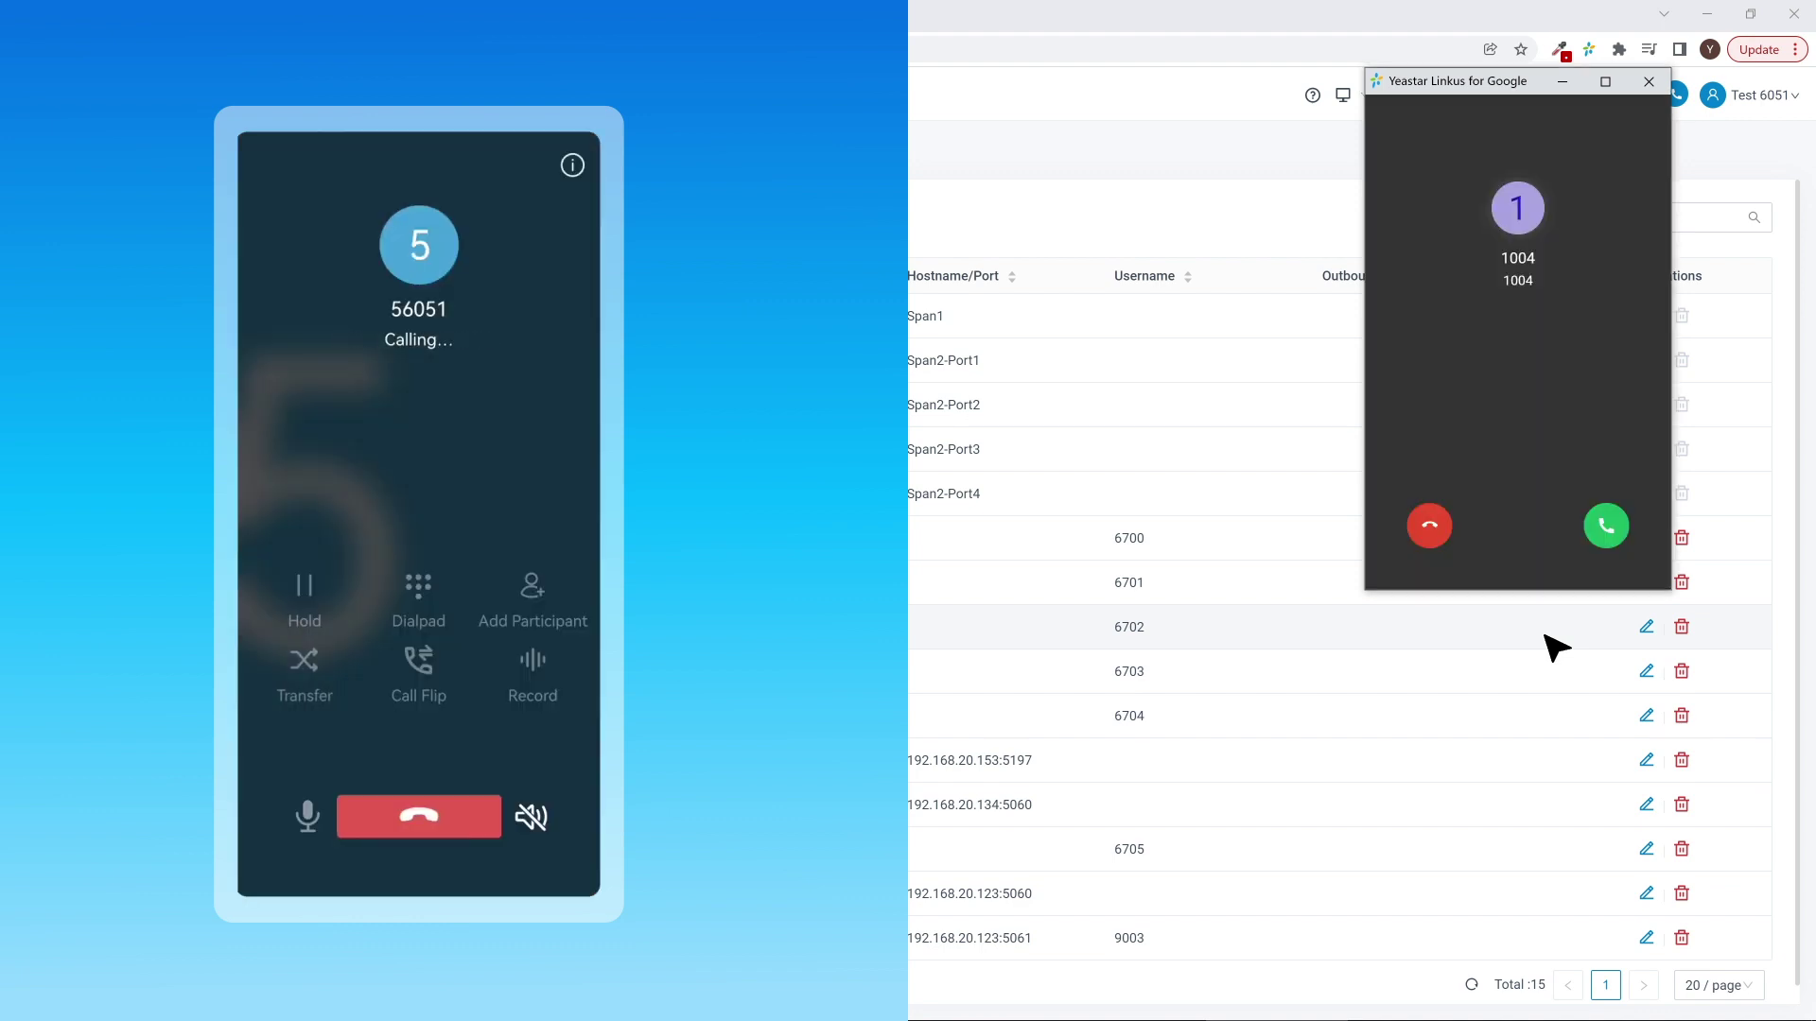
- Answer the incoming test call in the Linkus call window
{"action": "left_click", "coordinate": [1608, 529]}
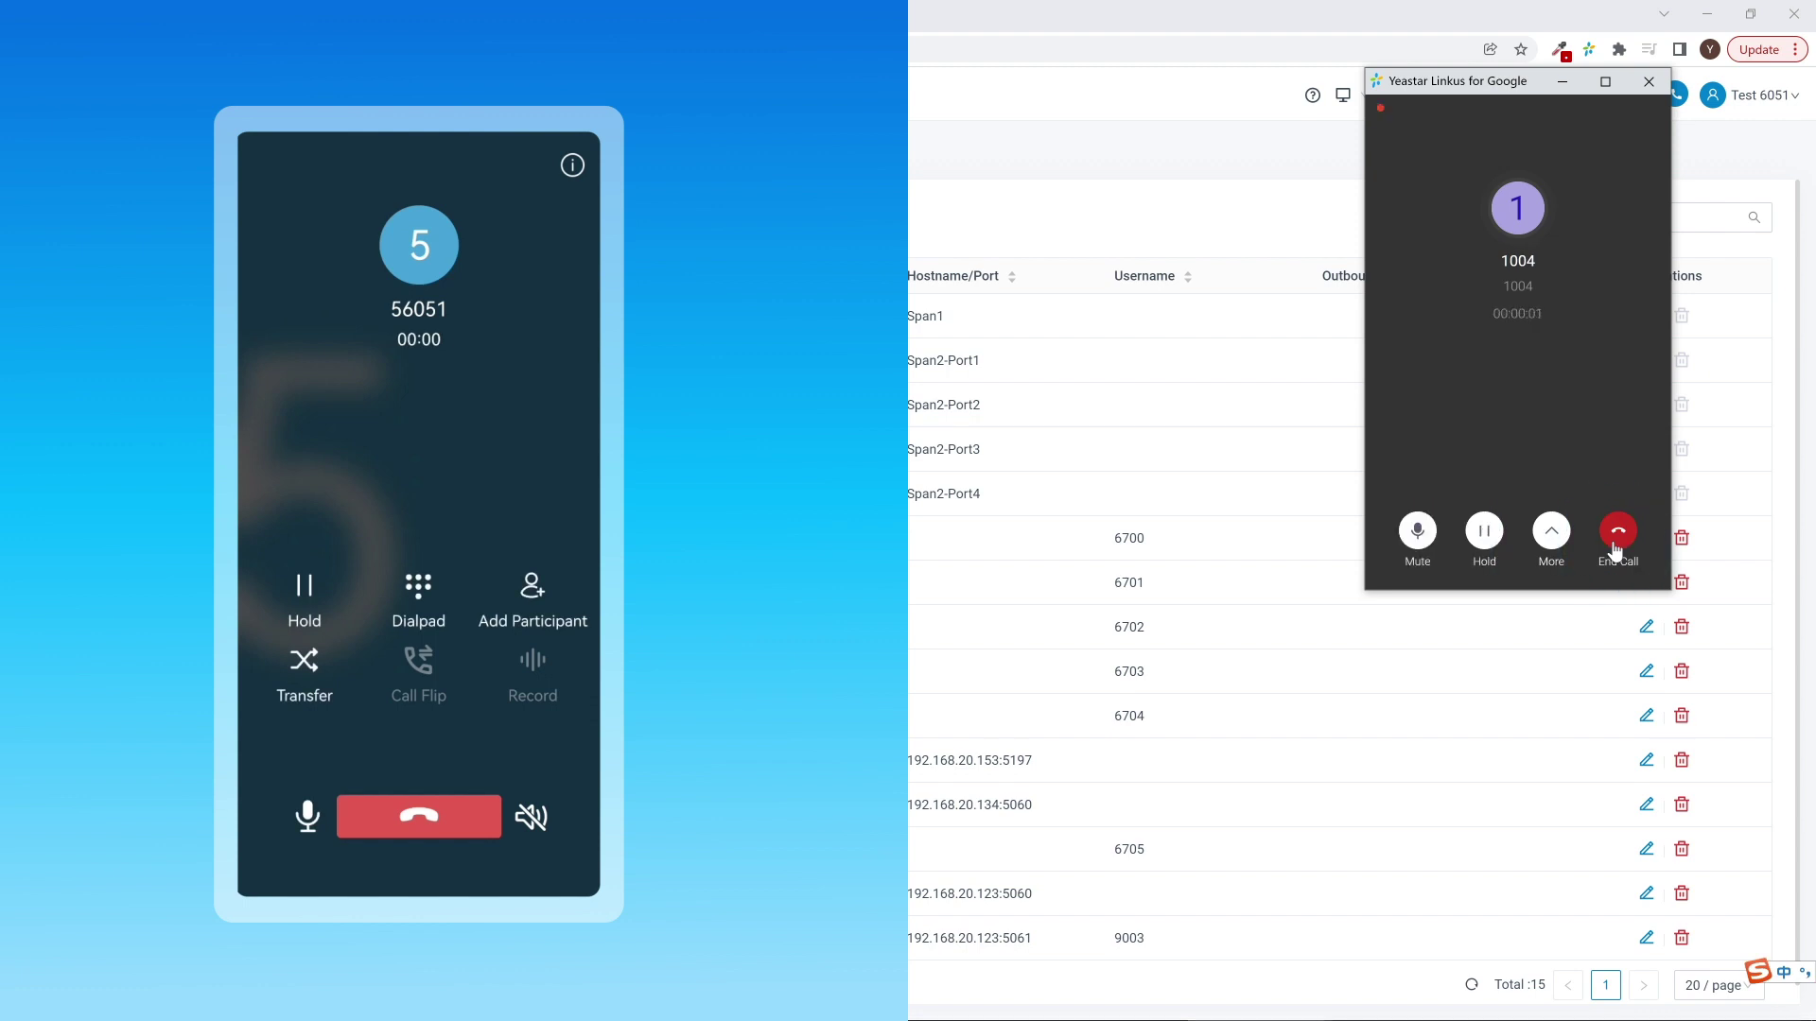